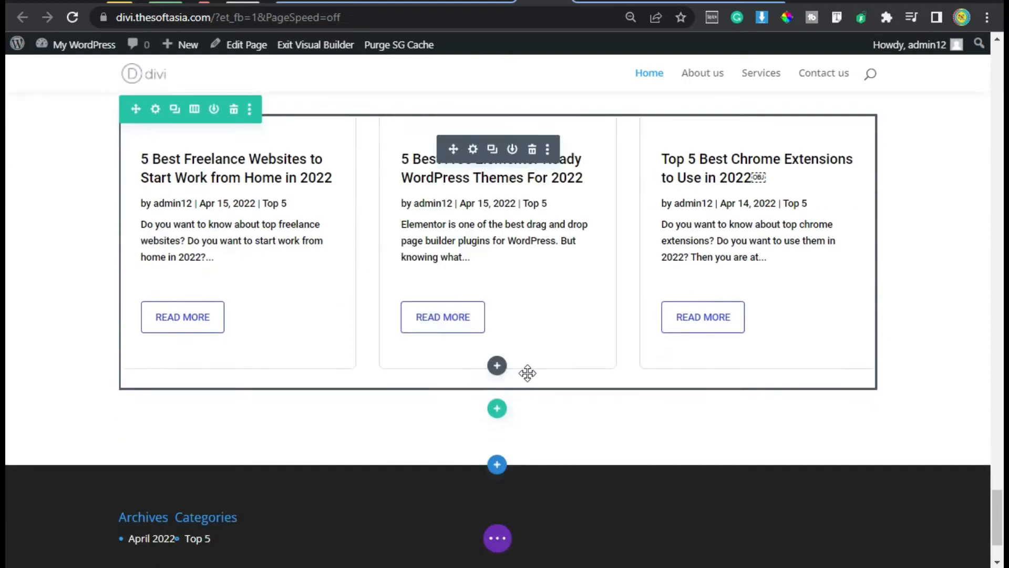
Step: Insert a new regular section between the blog posts section and the footer, without choosing a row layout
{"action": "left_click", "coordinate": [497, 362]}
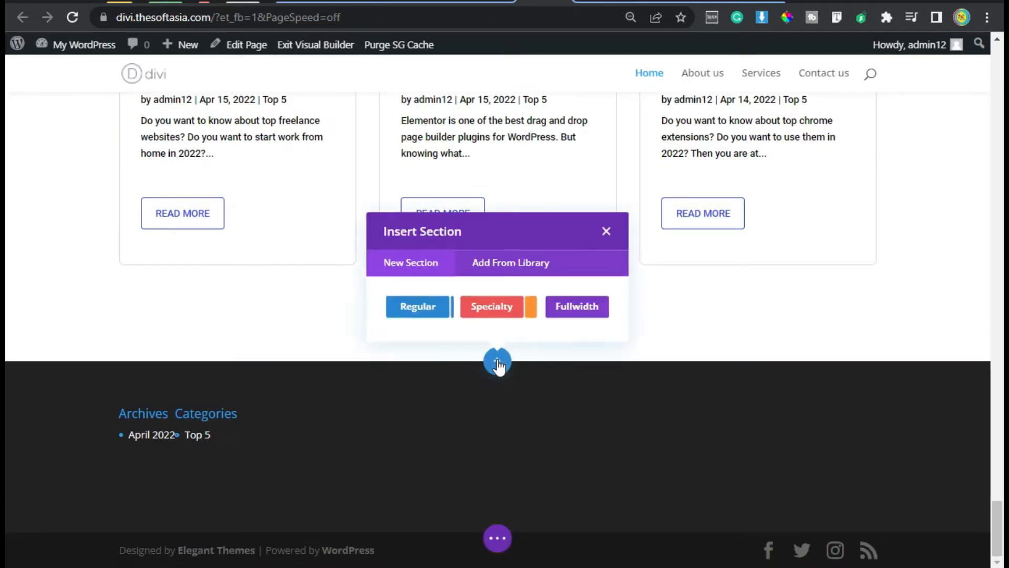
{"action": "left_click", "coordinate": [414, 314]}
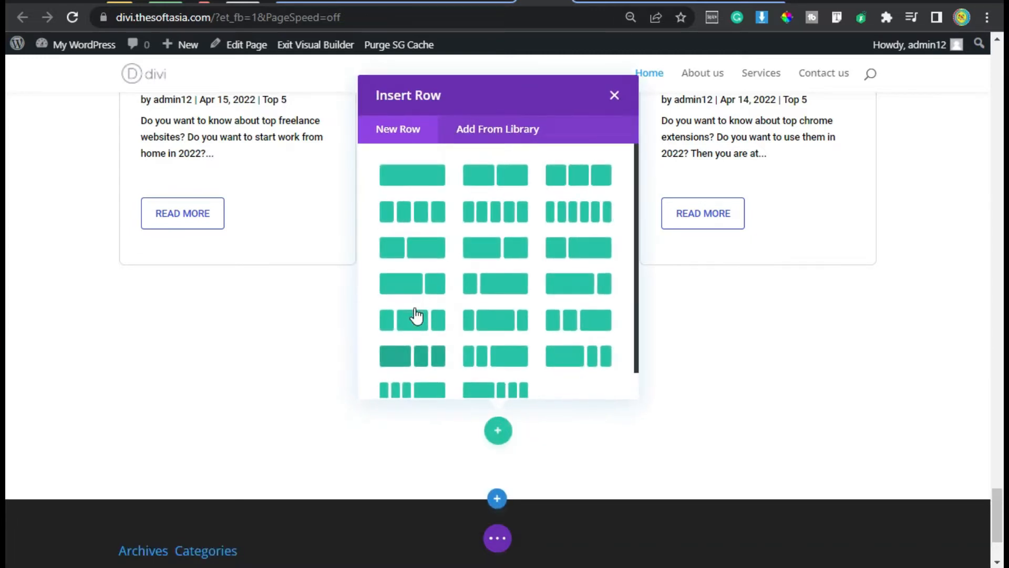
{"action": "left_click", "coordinate": [615, 97]}
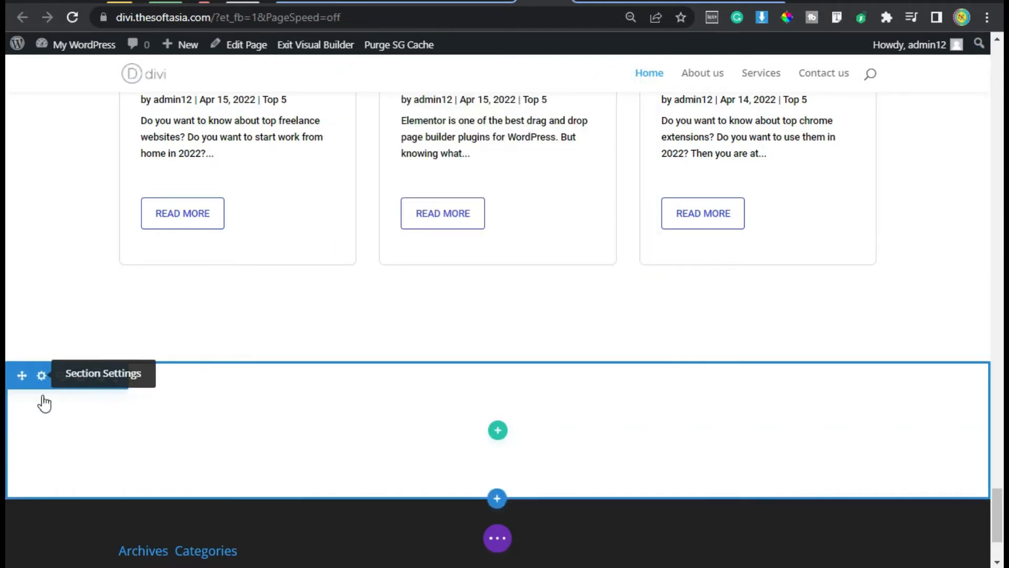
Step: Set the new section's background to the pale blue global colour
{"action": "left_click", "coordinate": [42, 377]}
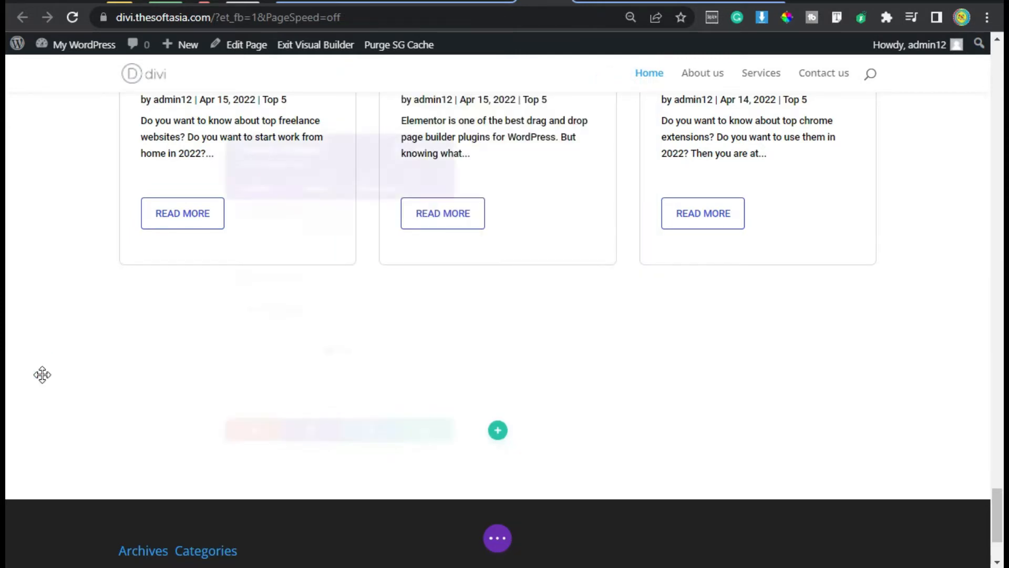
{"action": "left_click", "coordinate": [313, 279]}
{"action": "scroll", "coordinate": [326, 326], "scroll_direction": "down", "scroll_amount": 2}
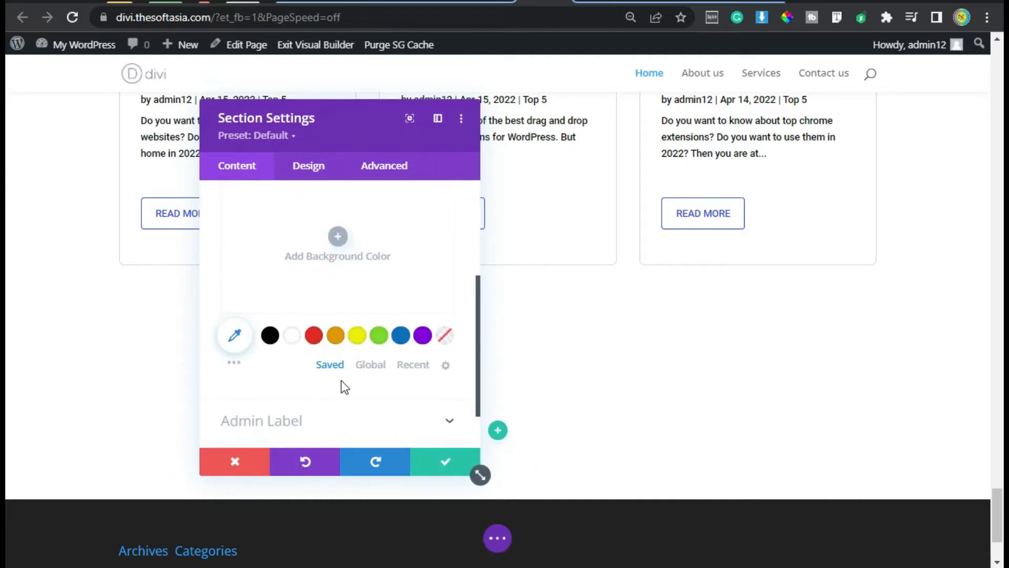
{"action": "left_click", "coordinate": [366, 370]}
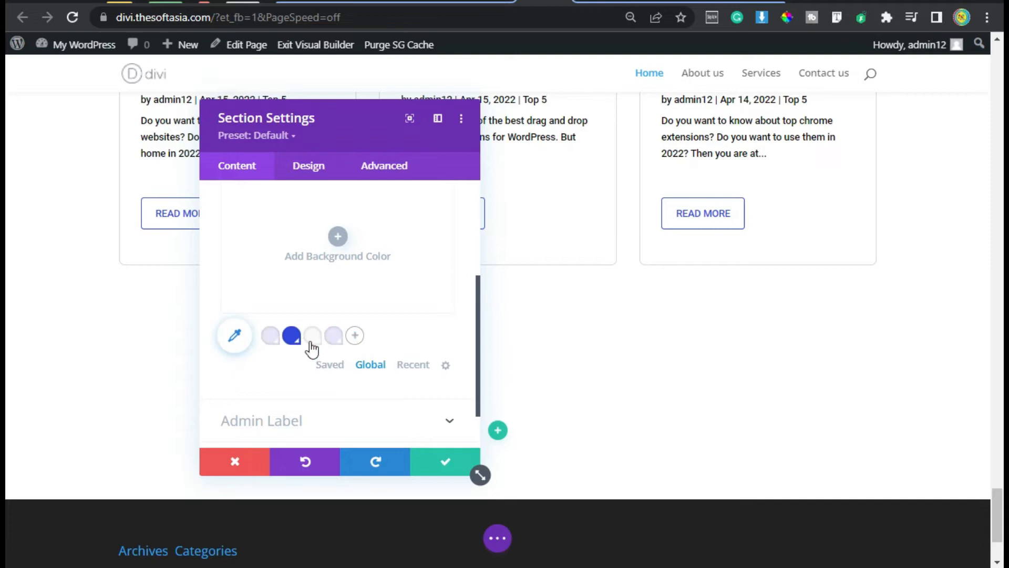
{"action": "left_click", "coordinate": [333, 334]}
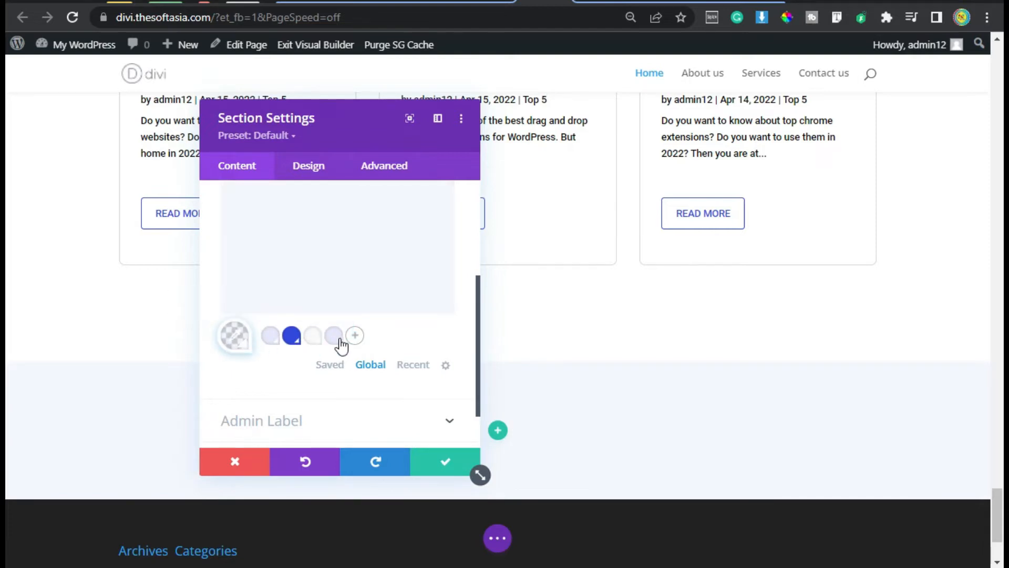
{"action": "scroll", "coordinate": [334, 405], "scroll_direction": "up", "scroll_amount": 3}
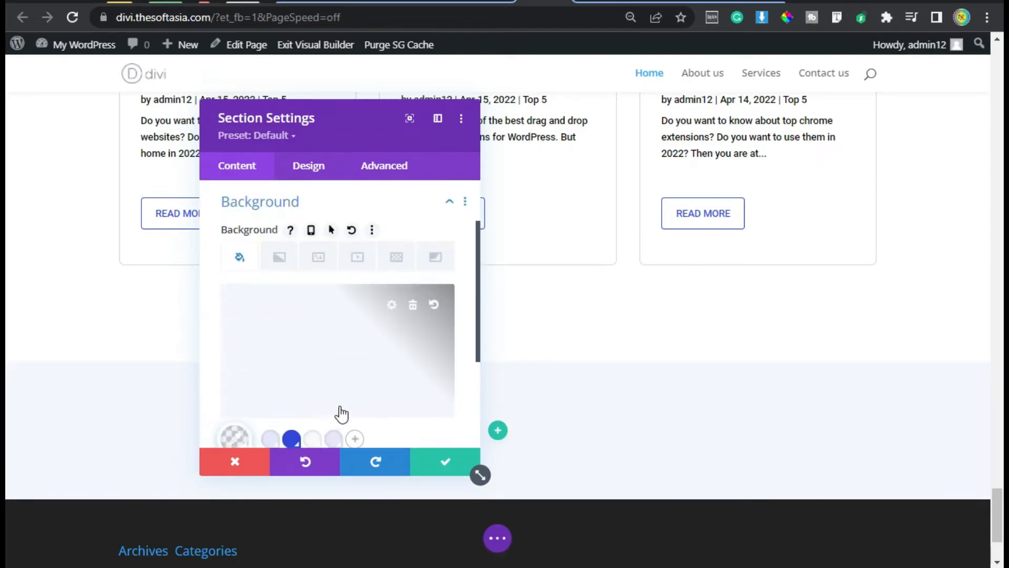
Step: Give the section linked top and bottom padding of 80px and save its settings
{"action": "left_click", "coordinate": [312, 158]}
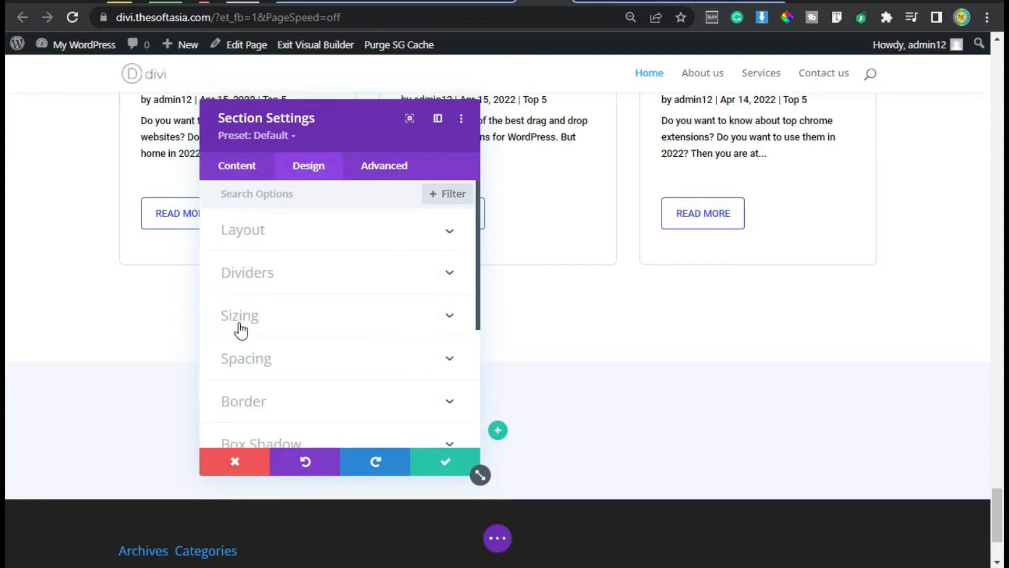
{"action": "left_click", "coordinate": [266, 358]}
{"action": "left_click", "coordinate": [232, 313]}
{"action": "type", "text": "80"}
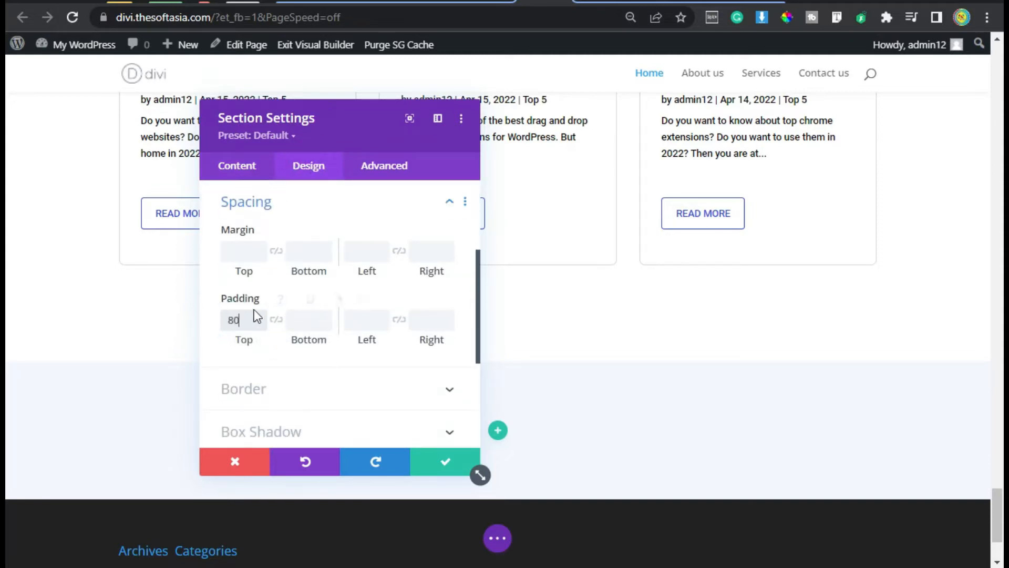
{"action": "type", "text": "px"}
{"action": "left_click", "coordinate": [276, 319]}
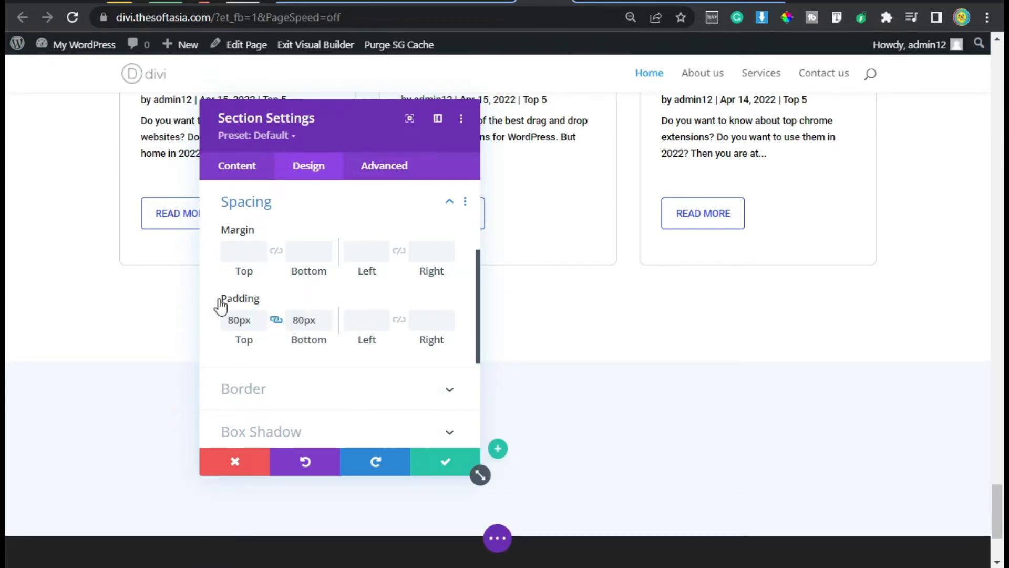
{"action": "left_click", "coordinate": [445, 468]}
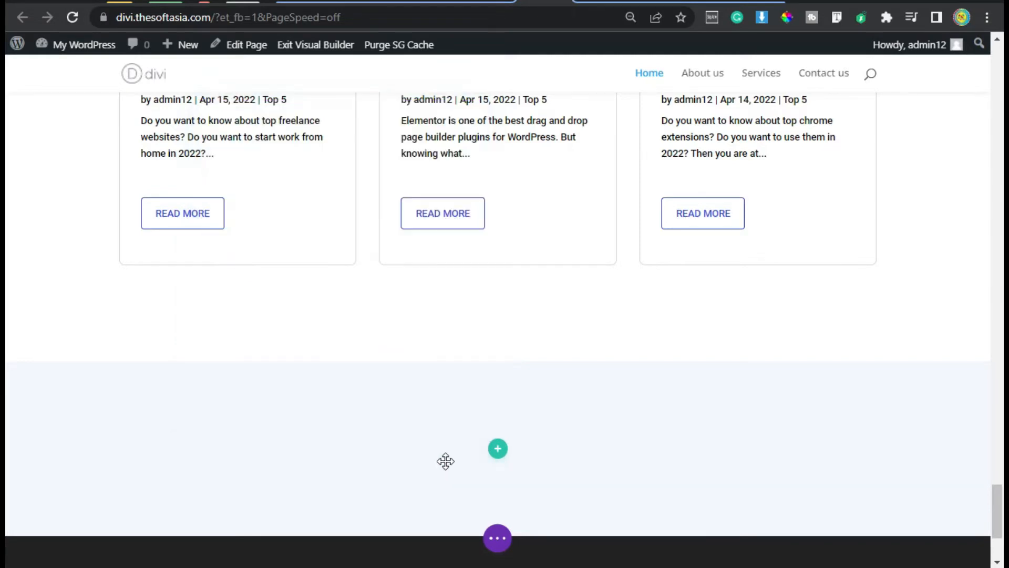
Step: Insert a row with two equal columns in the new section, without adding a module
{"action": "left_click", "coordinate": [498, 456]}
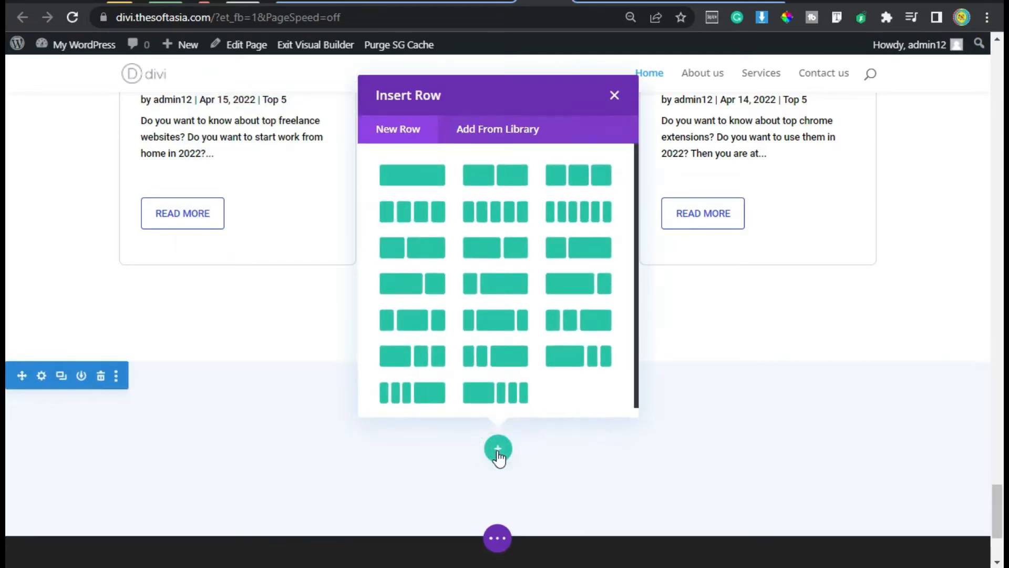
{"action": "left_click", "coordinate": [487, 177]}
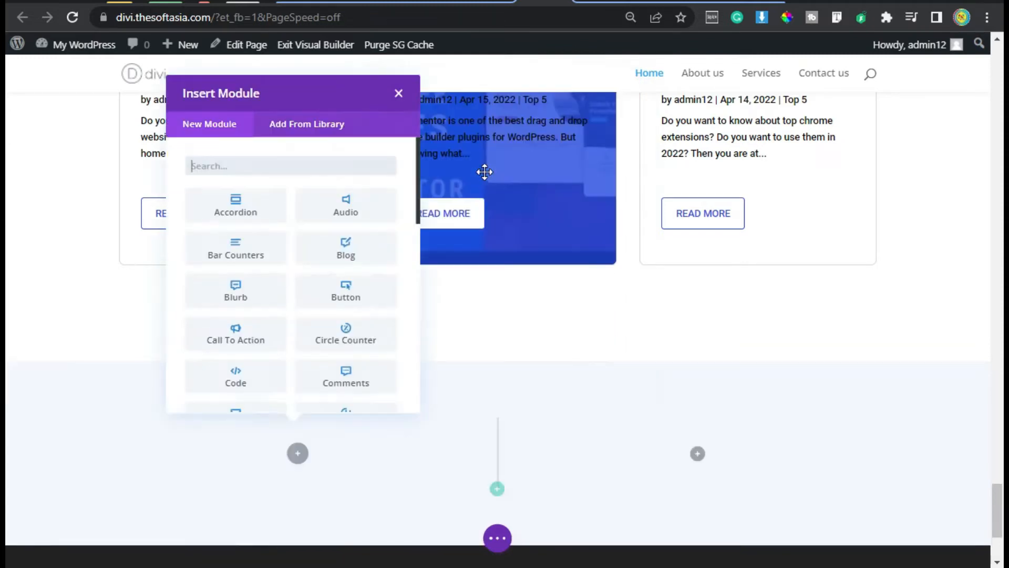
{"action": "left_click", "coordinate": [406, 91]}
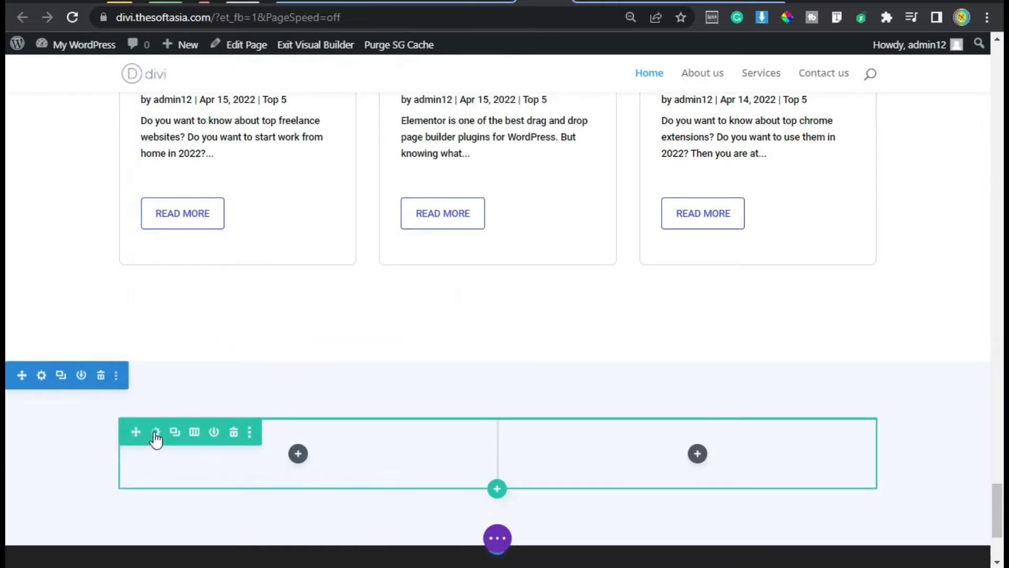
Step: Set the background of the row's second column to white (#FFFFFF)
{"action": "left_click", "coordinate": [156, 432]}
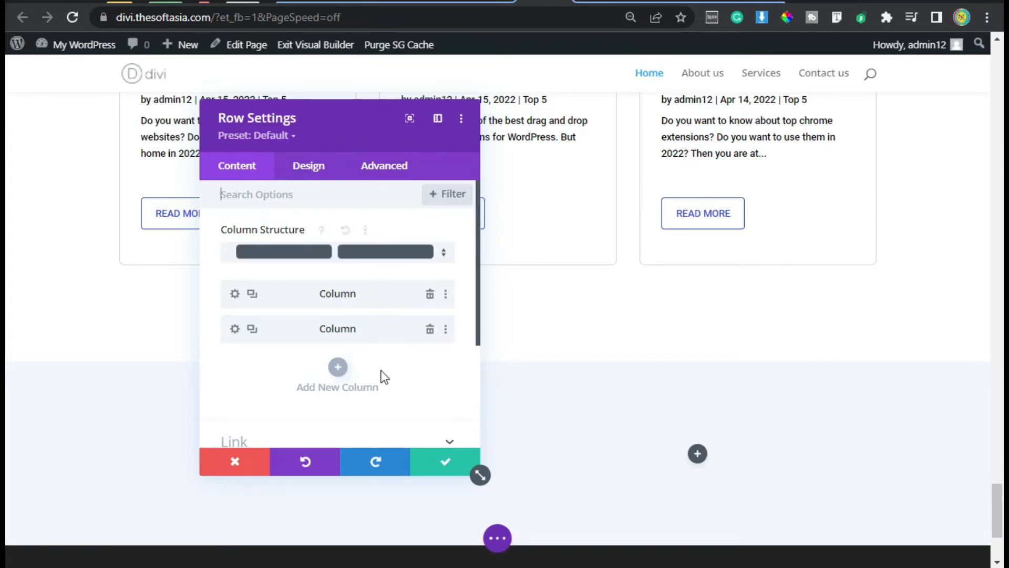
{"action": "left_click", "coordinate": [234, 325]}
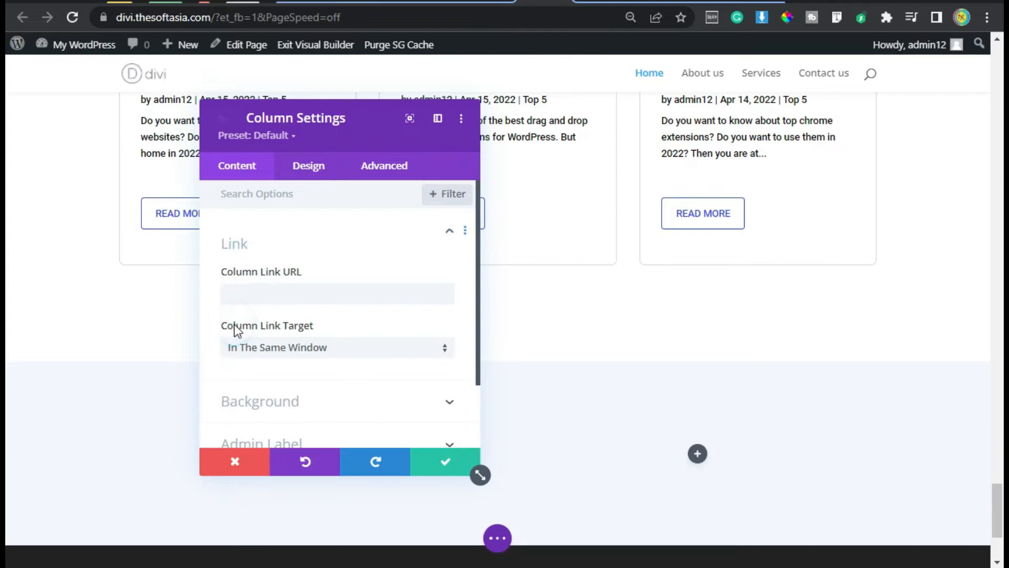
{"action": "scroll", "coordinate": [263, 334], "scroll_direction": "down", "scroll_amount": 2}
{"action": "left_click", "coordinate": [266, 322]}
{"action": "scroll", "coordinate": [267, 320], "scroll_direction": "down", "scroll_amount": 2}
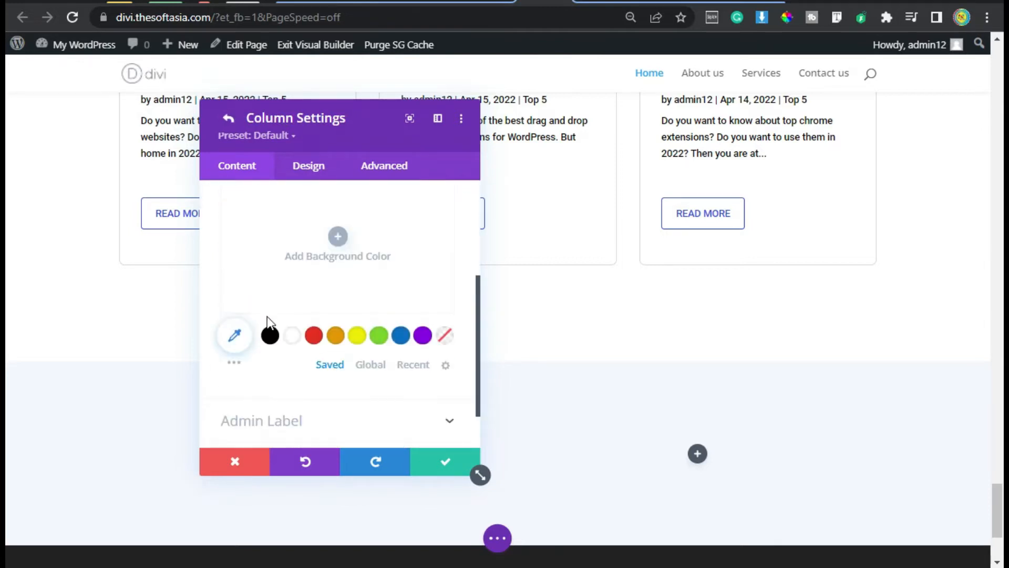
{"action": "left_click", "coordinate": [291, 337]}
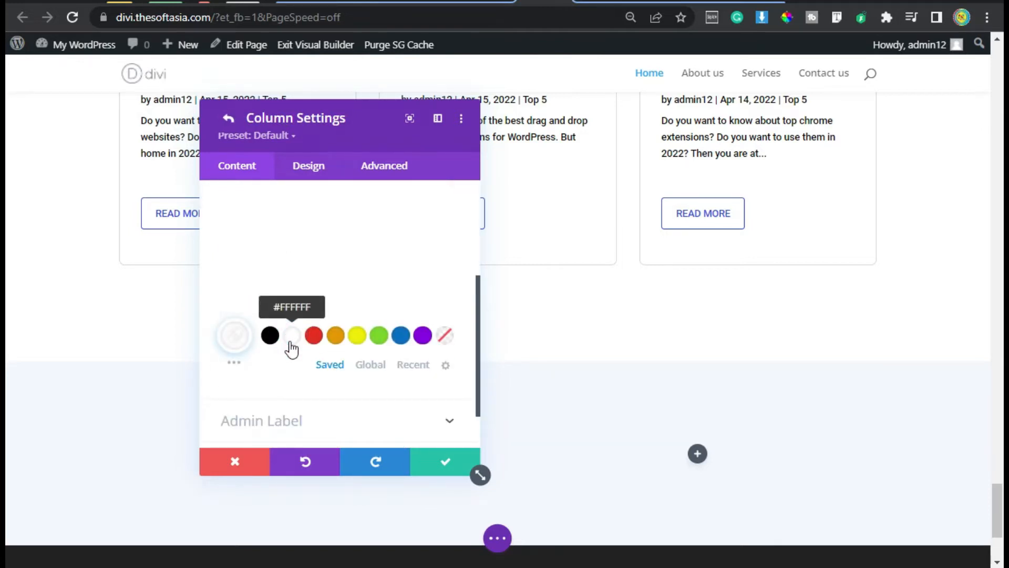
Step: Set the second column's padding to 60px at top and bottom and 40px at left and right
{"action": "left_click", "coordinate": [306, 163]}
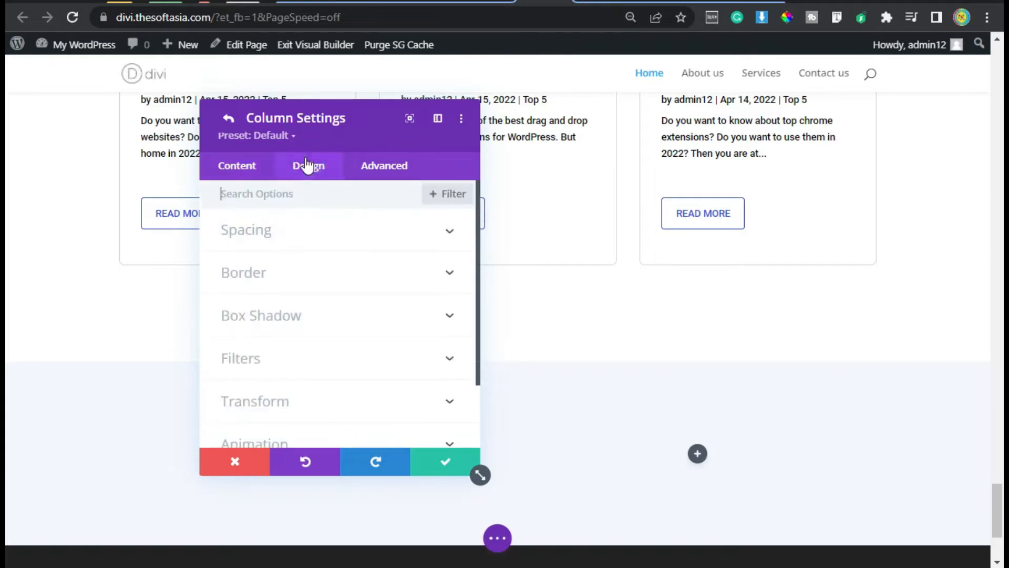
{"action": "left_click", "coordinate": [314, 248]}
{"action": "left_click", "coordinate": [238, 277]}
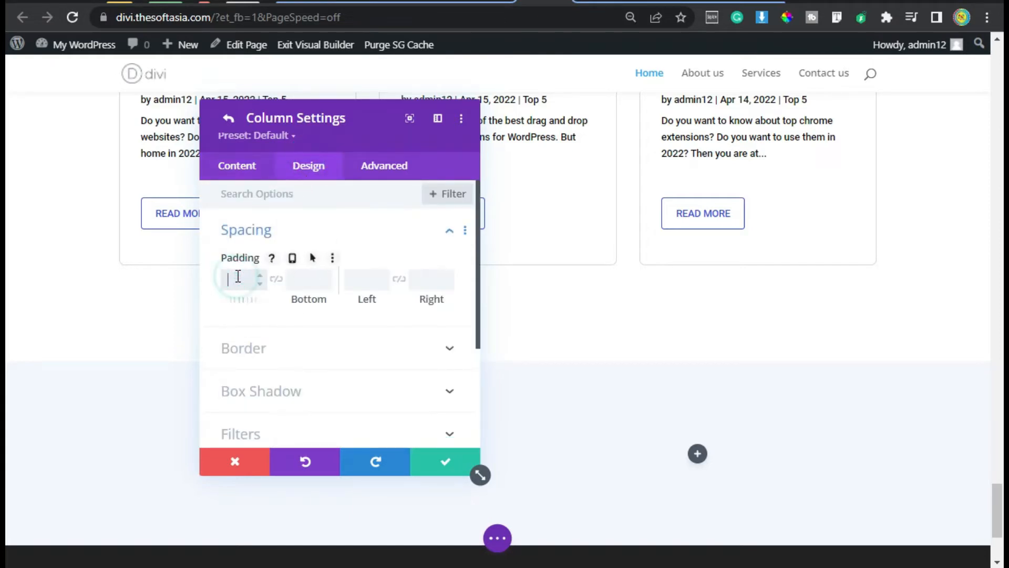
{"action": "type", "text": "60"}
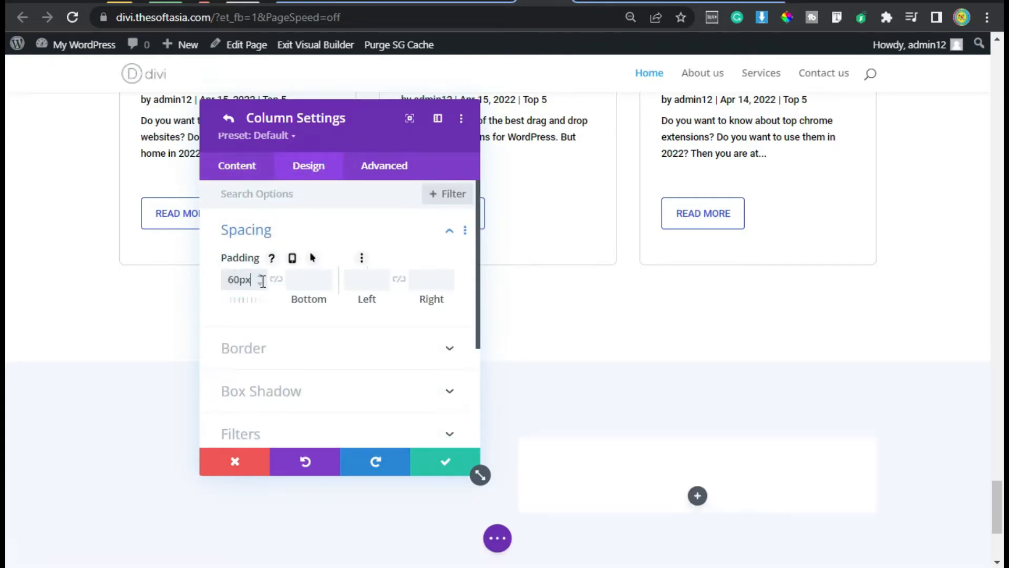
{"action": "left_click", "coordinate": [276, 278]}
{"action": "left_click", "coordinate": [361, 280]}
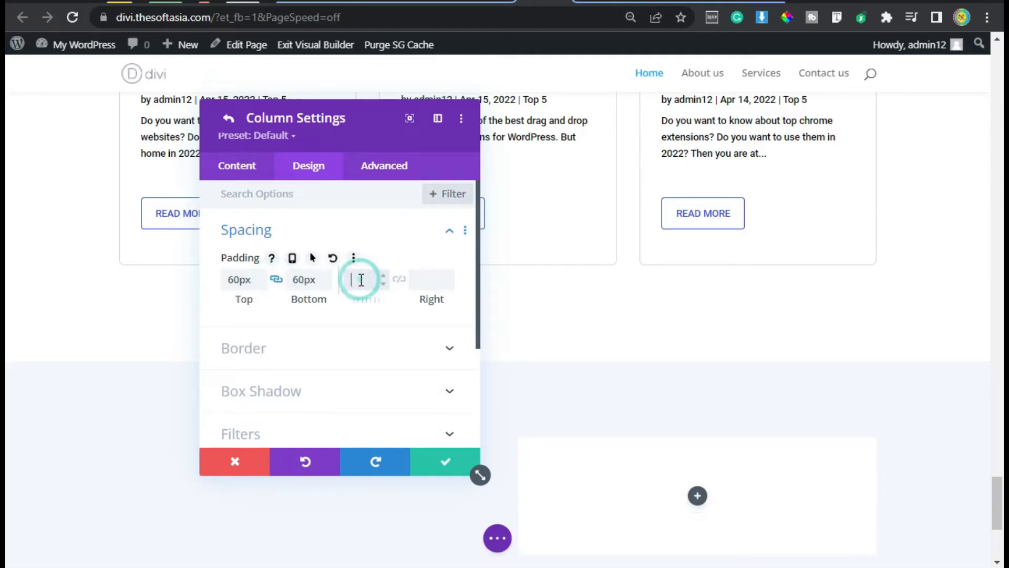
{"action": "type", "text": "40"}
{"action": "left_click", "coordinate": [399, 279]}
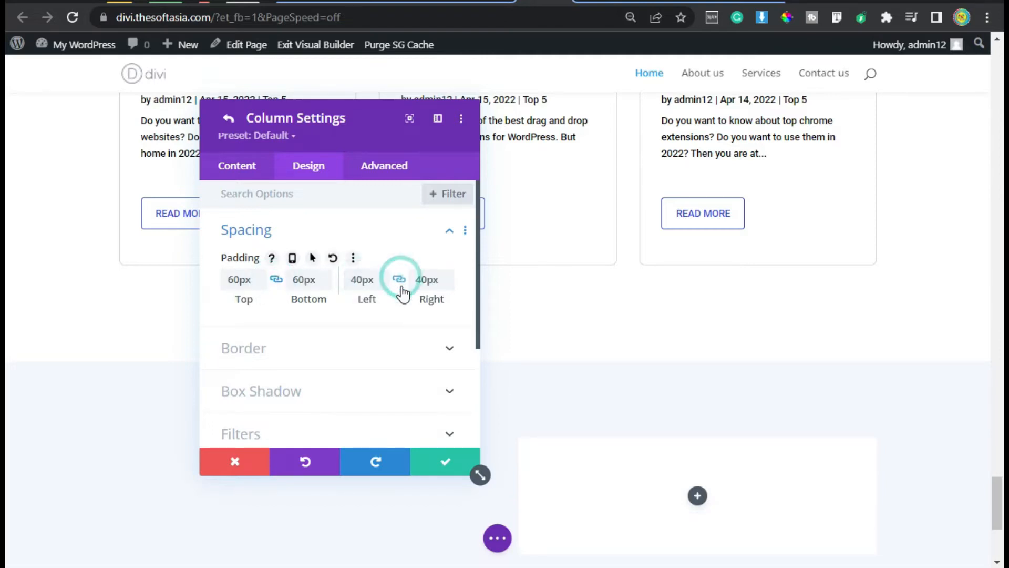
Step: Round all corners of the second column by 4px and save the column and row settings
{"action": "left_click", "coordinate": [396, 354]}
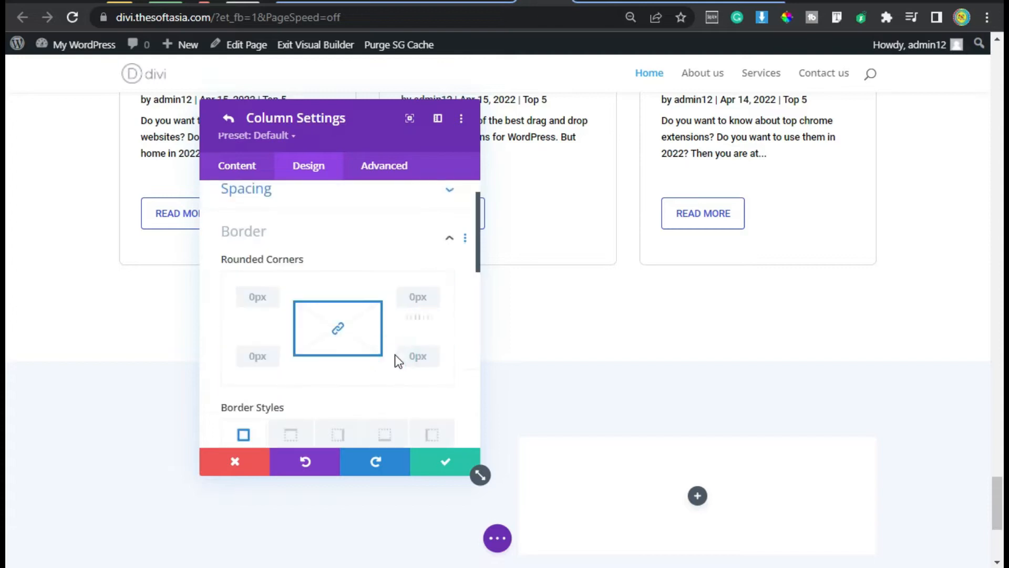
{"action": "left_click", "coordinate": [255, 267]}
{"action": "type", "text": "4"}
{"action": "scroll", "coordinate": [315, 305], "scroll_direction": "up", "scroll_amount": 2}
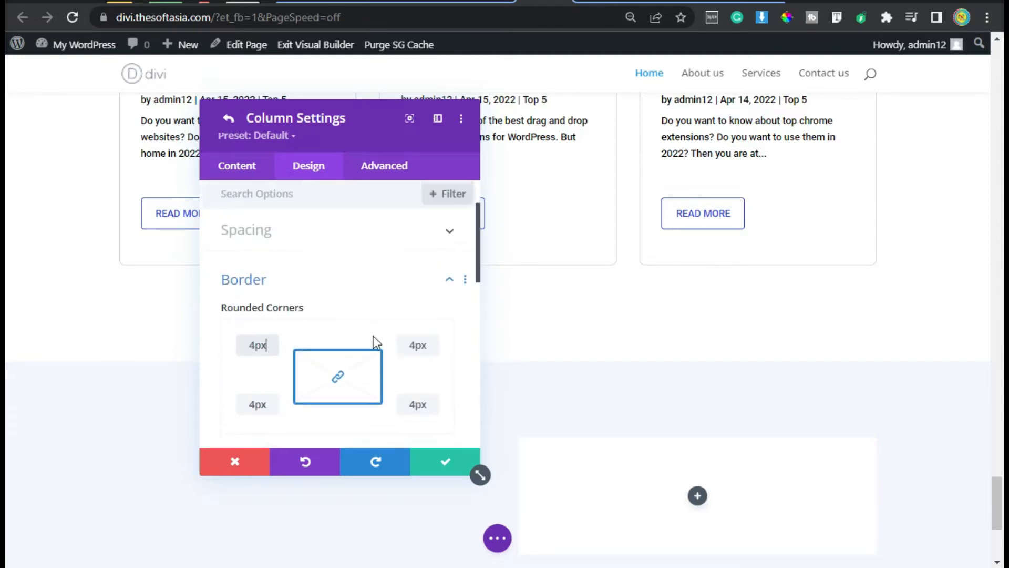
{"action": "left_click", "coordinate": [447, 465]}
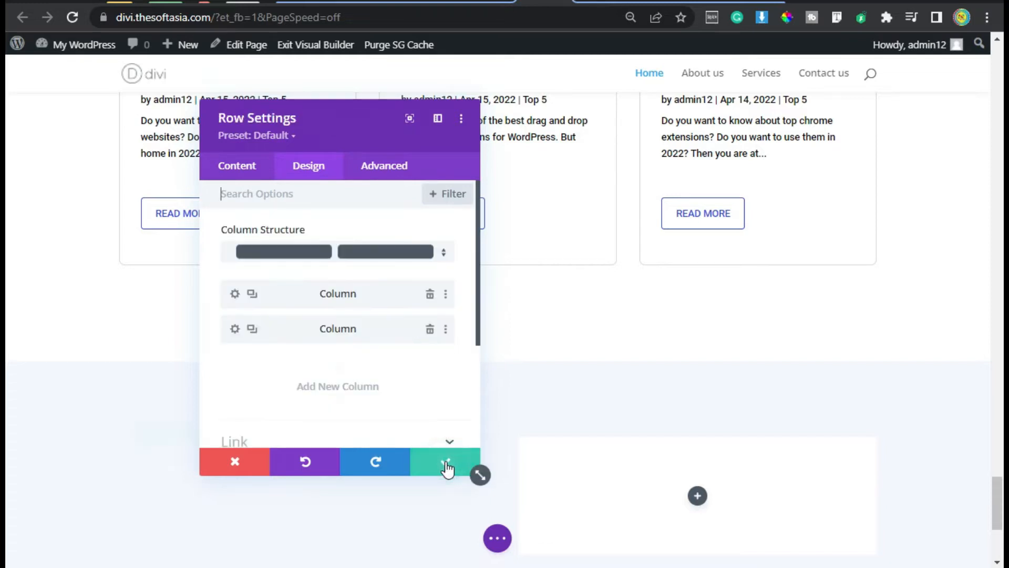
{"action": "left_click", "coordinate": [446, 465]}
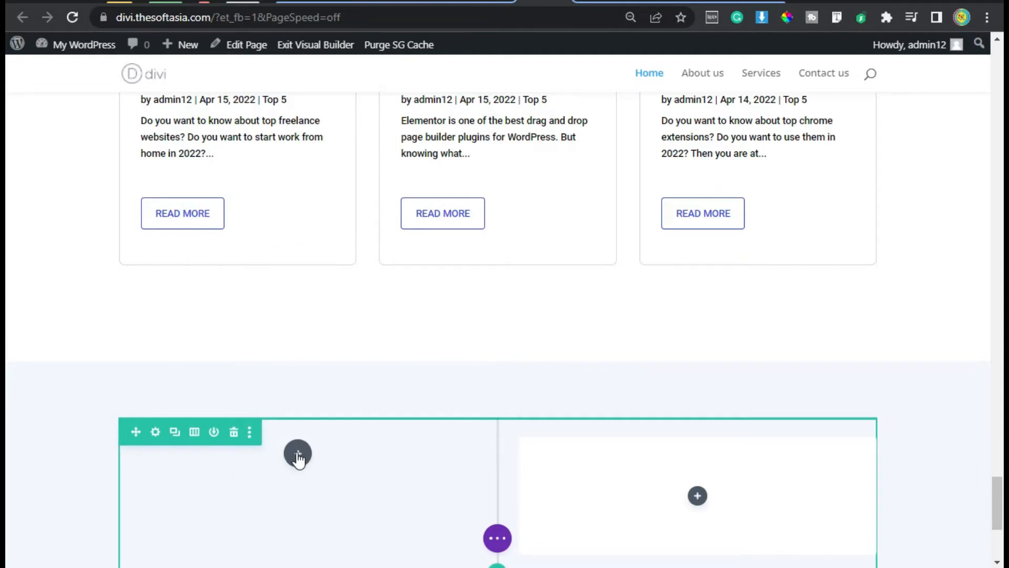
Step: Switch to the wp.thesoftasia.com reference page and examine the Contact Us section's label, heading, paragraph, accordion items and contact form
{"action": "scroll", "coordinate": [298, 456], "scroll_direction": "down", "scroll_amount": 2}
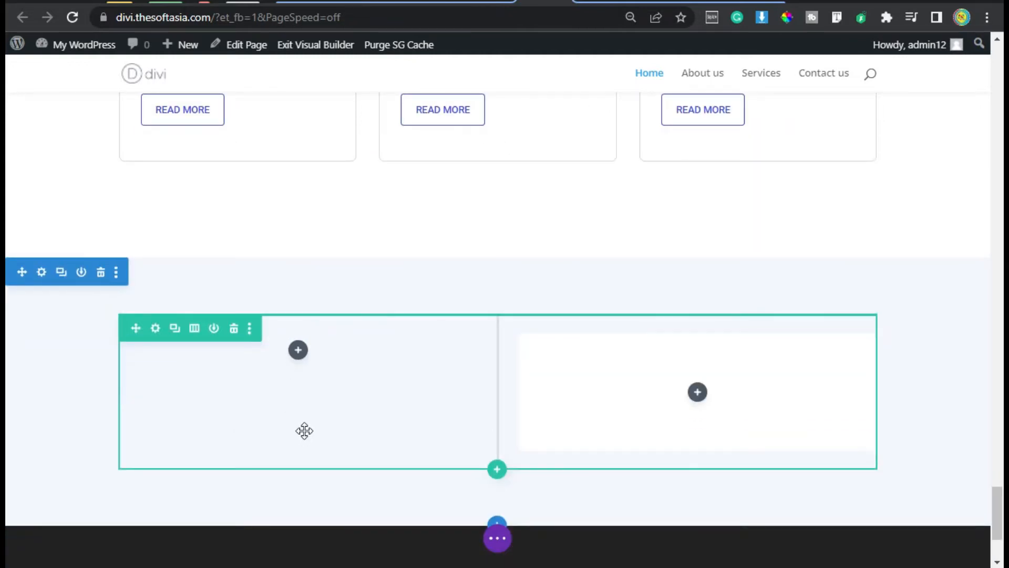
{"action": "left_click", "coordinate": [749, 2]}
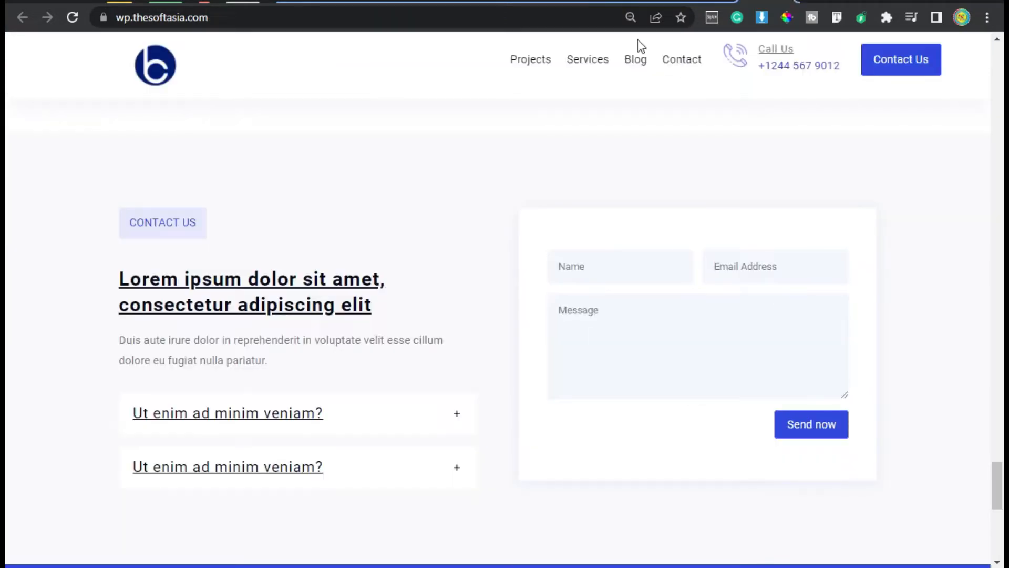
{"action": "scroll", "coordinate": [95, 248], "scroll_direction": "down", "scroll_amount": 2}
{"action": "scroll", "coordinate": [103, 247], "scroll_direction": "up", "scroll_amount": 2}
{"action": "left_click_drag", "start_coordinate": [127, 223], "coordinate": [198, 223]}
{"action": "left_click_drag", "start_coordinate": [113, 278], "coordinate": [388, 299]}
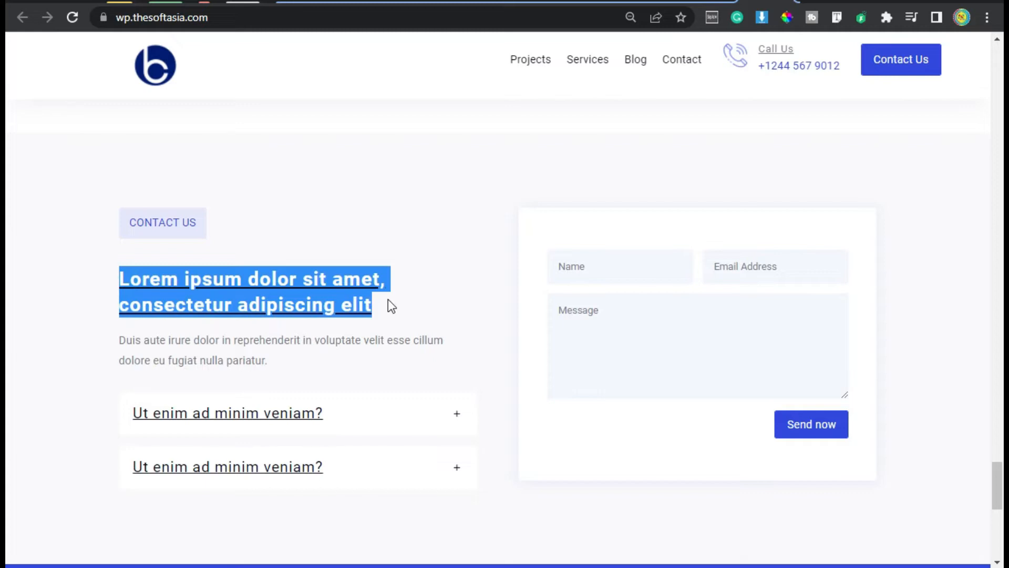
{"action": "left_click", "coordinate": [292, 363]}
{"action": "triple_click", "coordinate": [237, 357]}
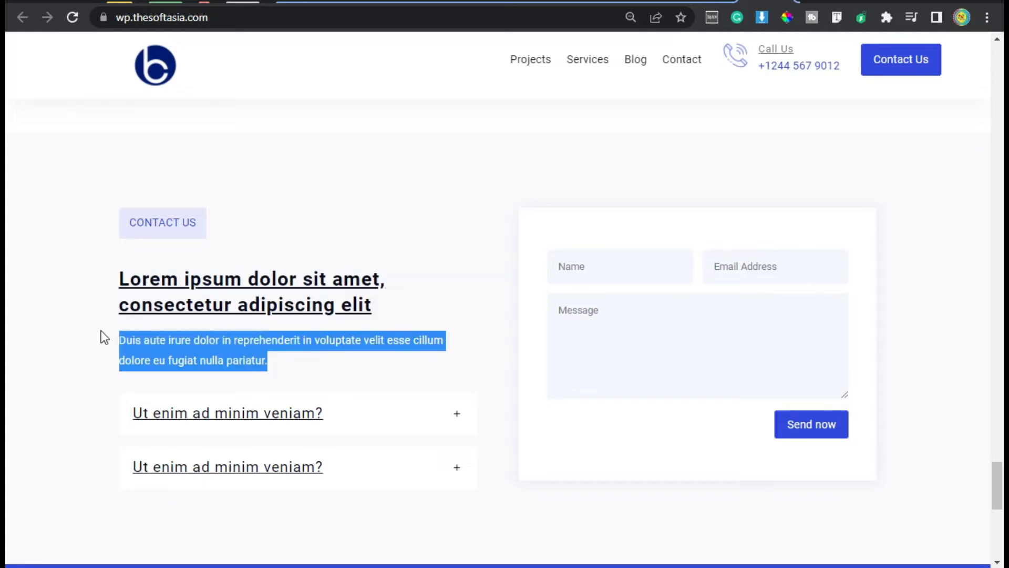
{"action": "left_click", "coordinate": [218, 347]}
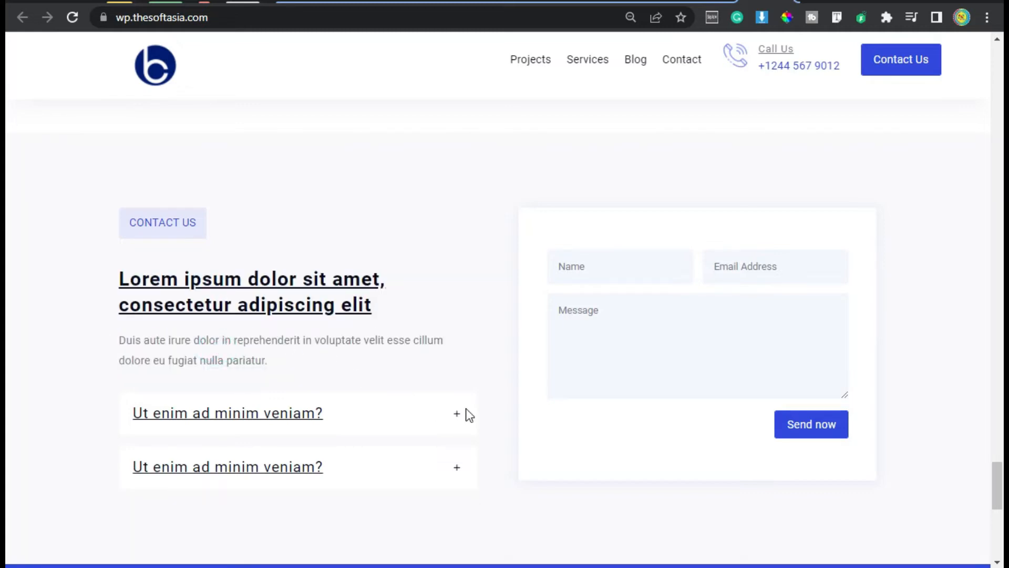
{"action": "scroll", "coordinate": [432, 294], "scroll_direction": "down", "scroll_amount": 2}
{"action": "left_click", "coordinate": [458, 314]}
{"action": "left_click", "coordinate": [457, 315]}
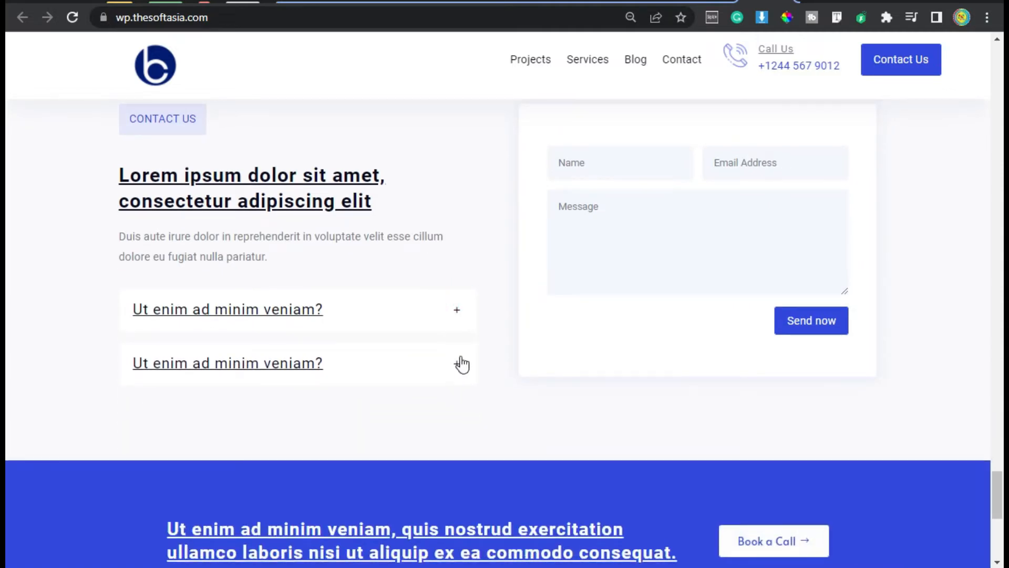
{"action": "scroll", "coordinate": [461, 358], "scroll_direction": "up", "scroll_amount": 2}
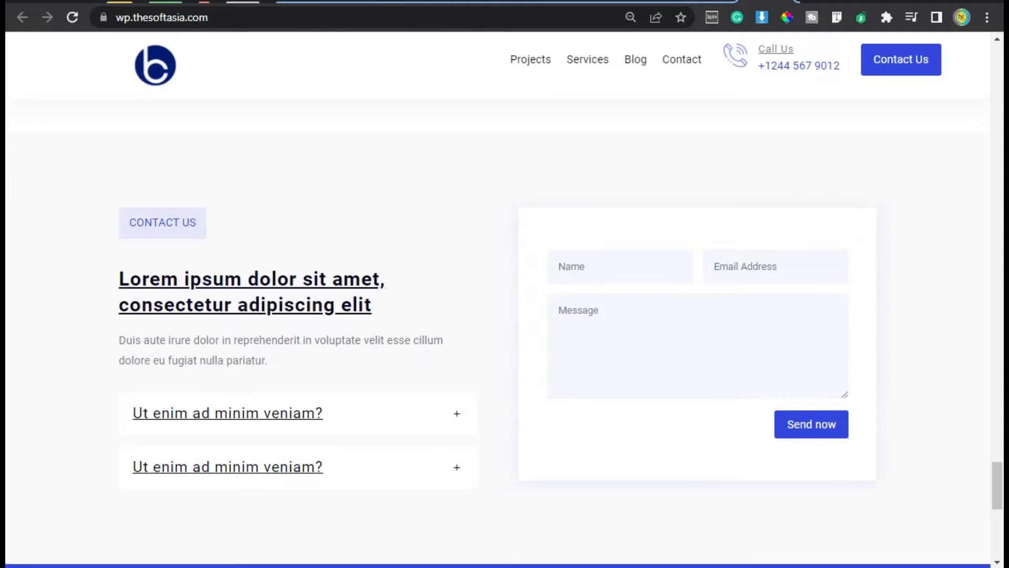
Step: Switch back to the Divi builder page and add a Text module reading "Contact Us" to the row's first column
{"action": "left_click", "coordinate": [541, 2]}
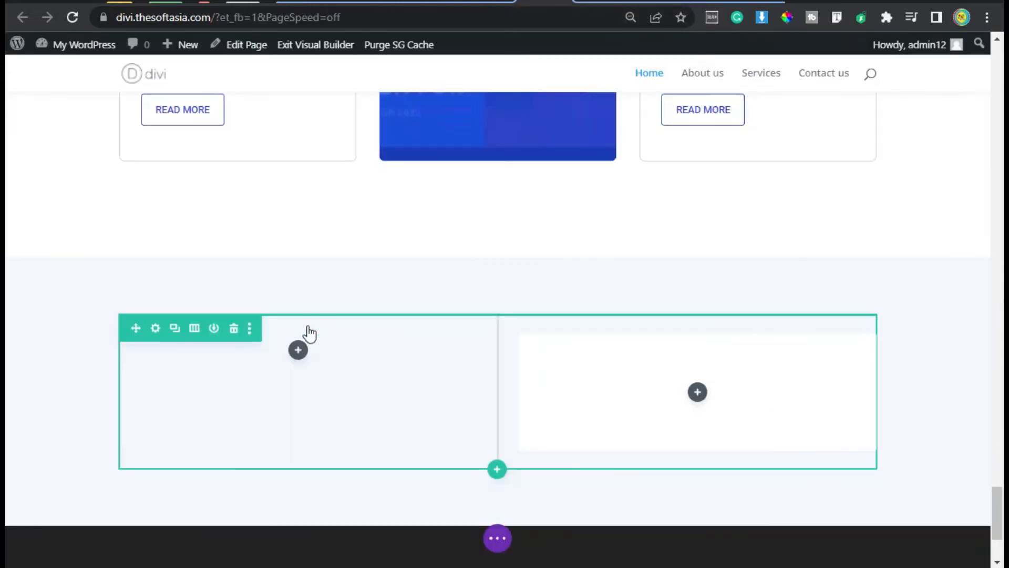
{"action": "left_click", "coordinate": [298, 351]}
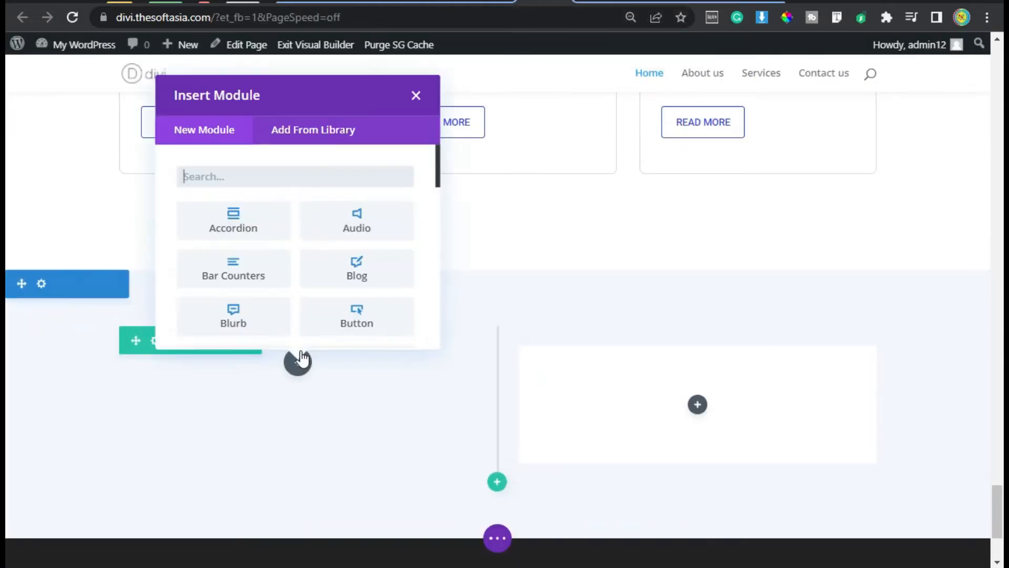
{"action": "type", "text": "text"}
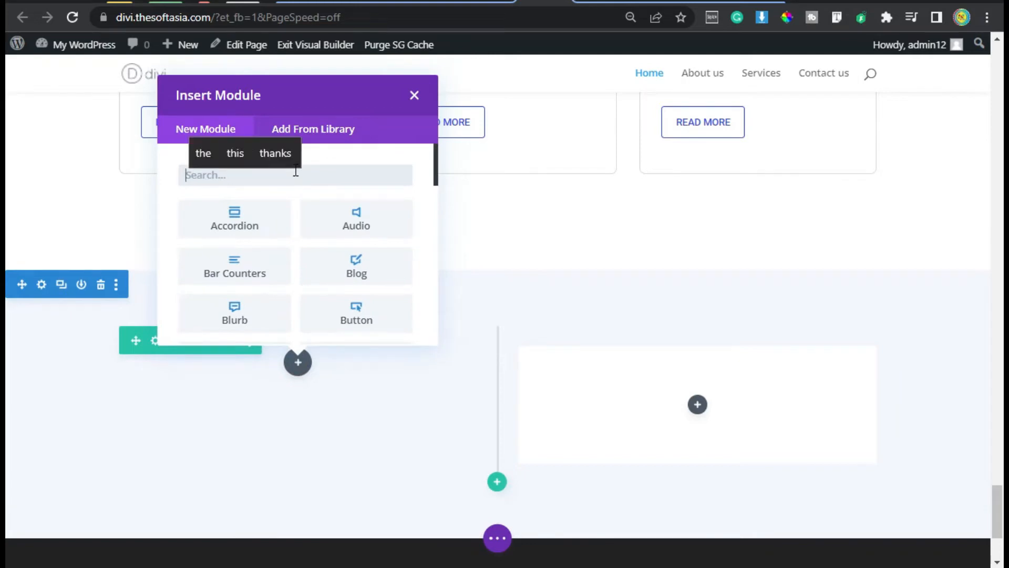
{"action": "left_click", "coordinate": [229, 231]}
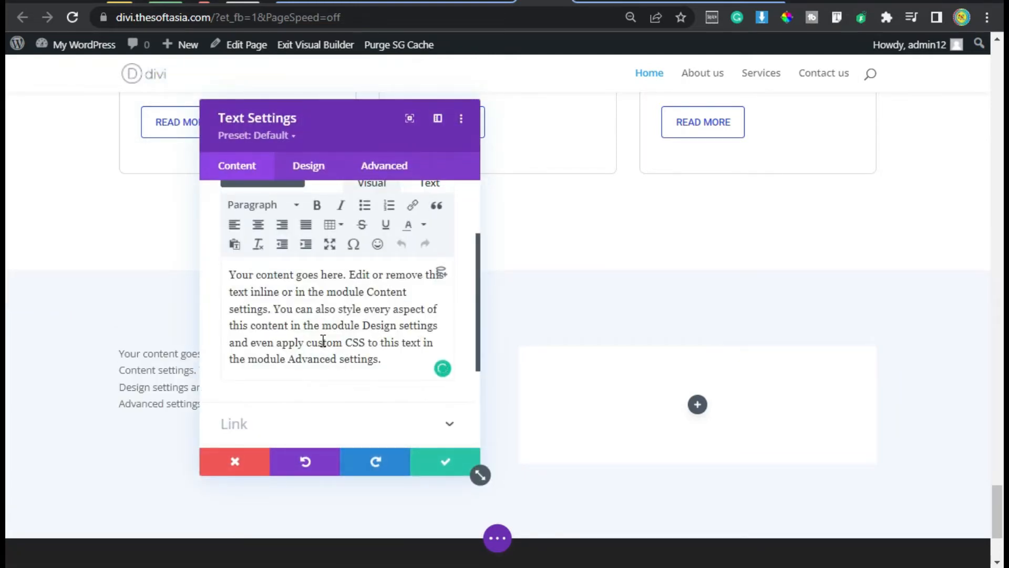
{"action": "key", "text": "ctrl+a"}
{"action": "type", "text": "Conta"}
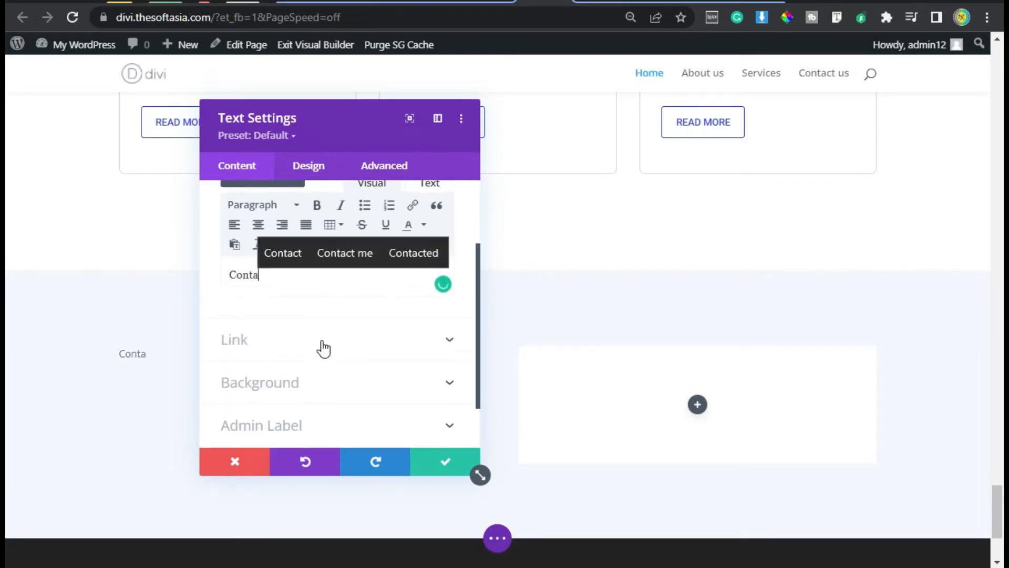
{"action": "type", "text": "ct Us"}
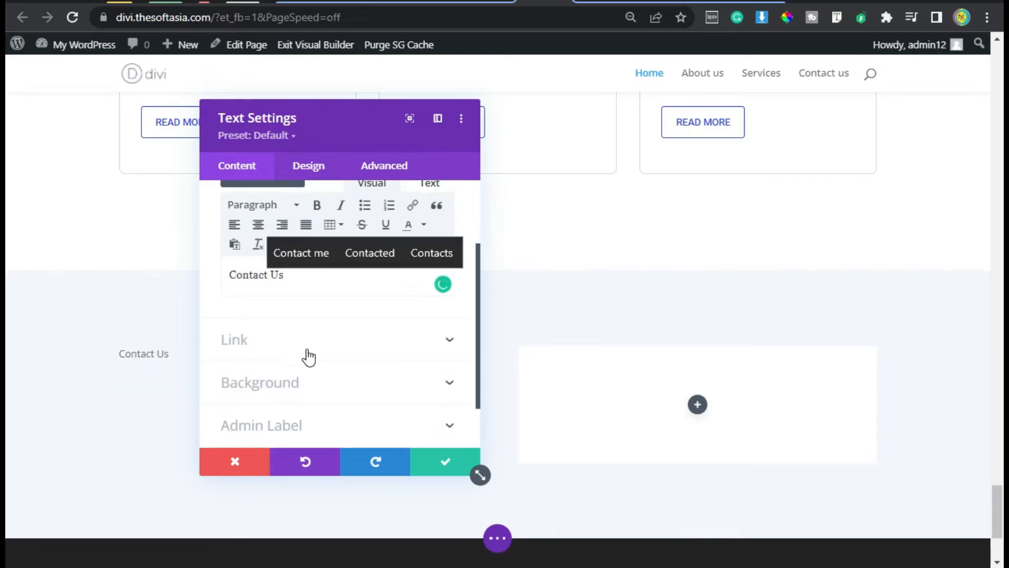
Step: Set the Contact Us text module's background to the global colour #e5e8fc
{"action": "left_click", "coordinate": [295, 382]}
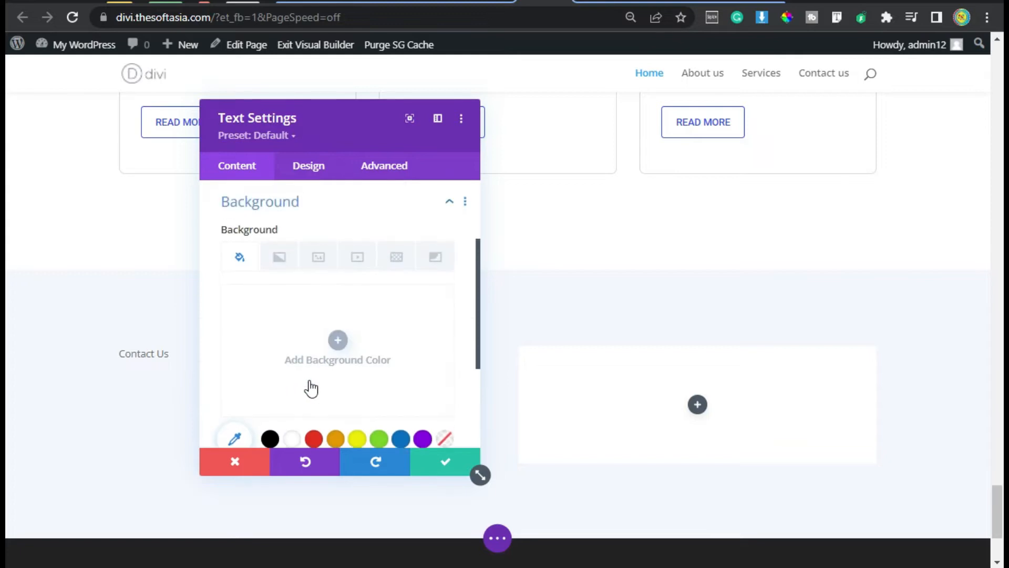
{"action": "scroll", "coordinate": [326, 387], "scroll_direction": "down", "scroll_amount": 2}
{"action": "left_click", "coordinate": [366, 370]}
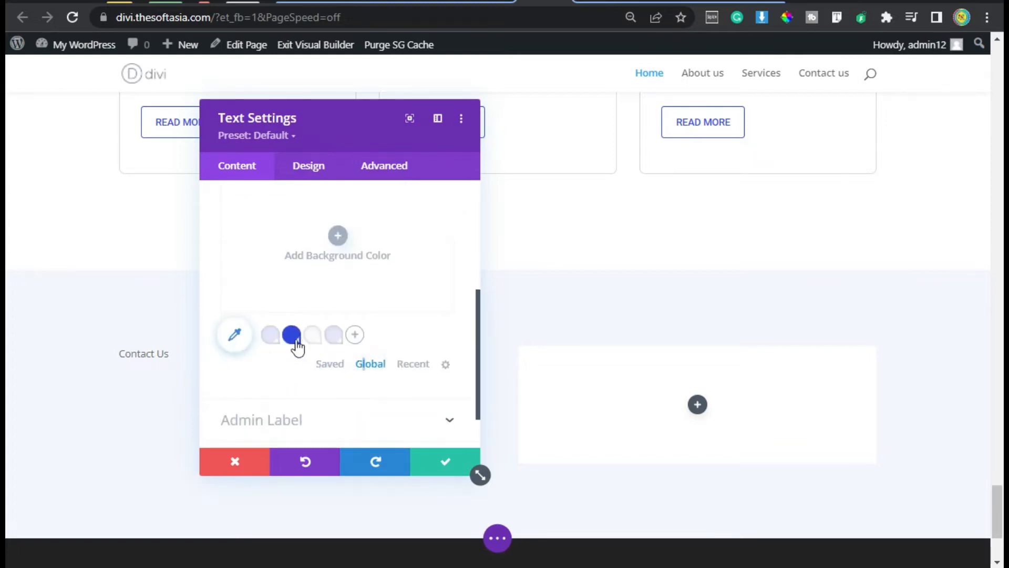
{"action": "left_click", "coordinate": [275, 334]}
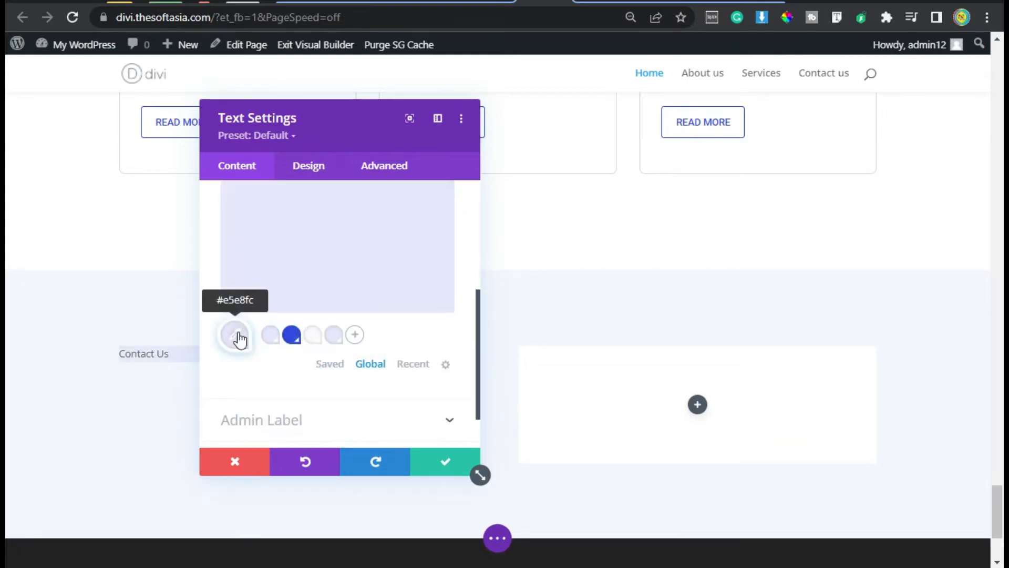
Step: Set the Contact Us text's font to Roboto and its font style to uppercase
{"action": "left_click_drag", "start_coordinate": [317, 103], "coordinate": [594, 106]}
{"action": "left_click", "coordinate": [581, 144]}
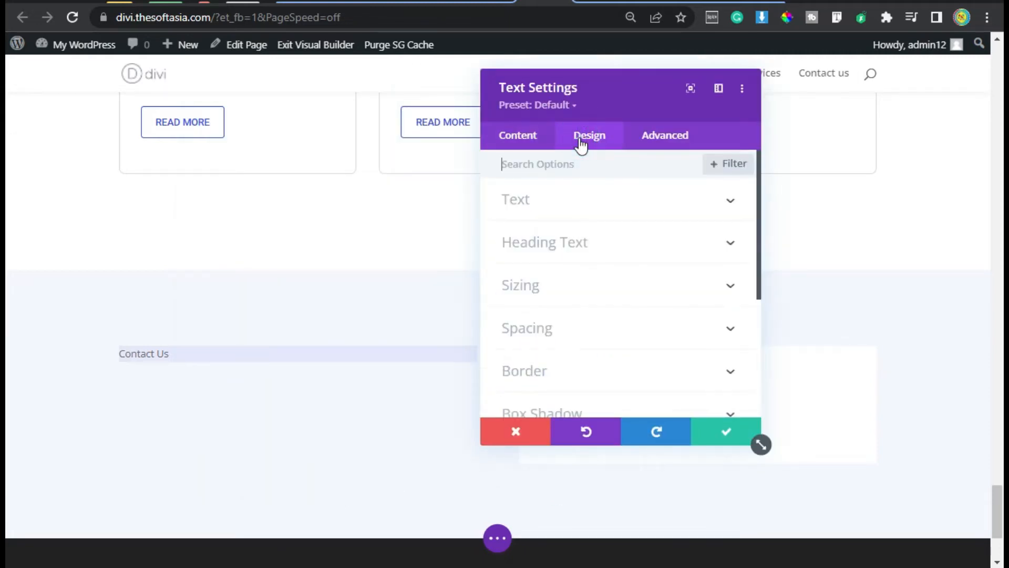
{"action": "left_click", "coordinate": [577, 204]}
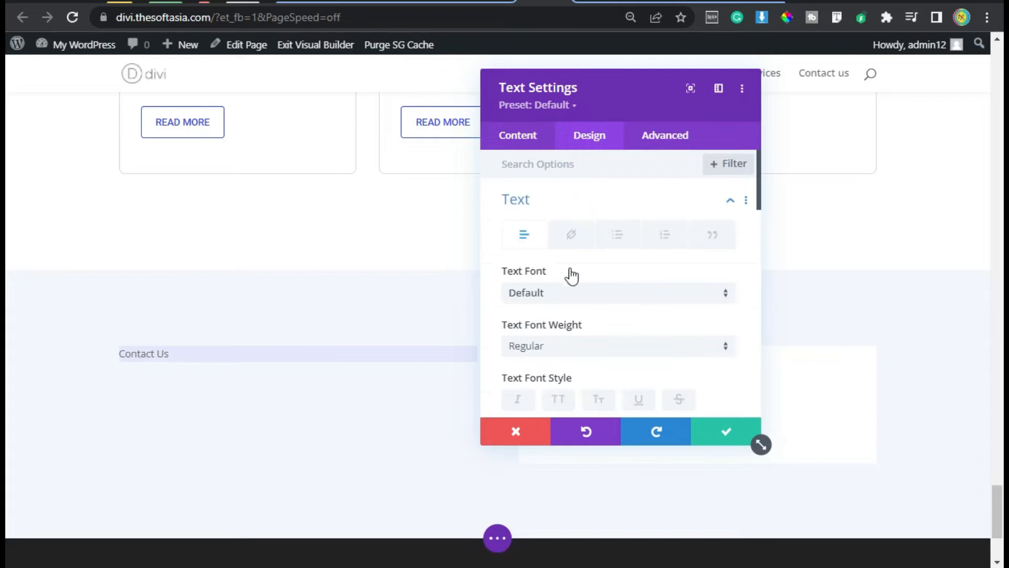
{"action": "left_click", "coordinate": [575, 294]}
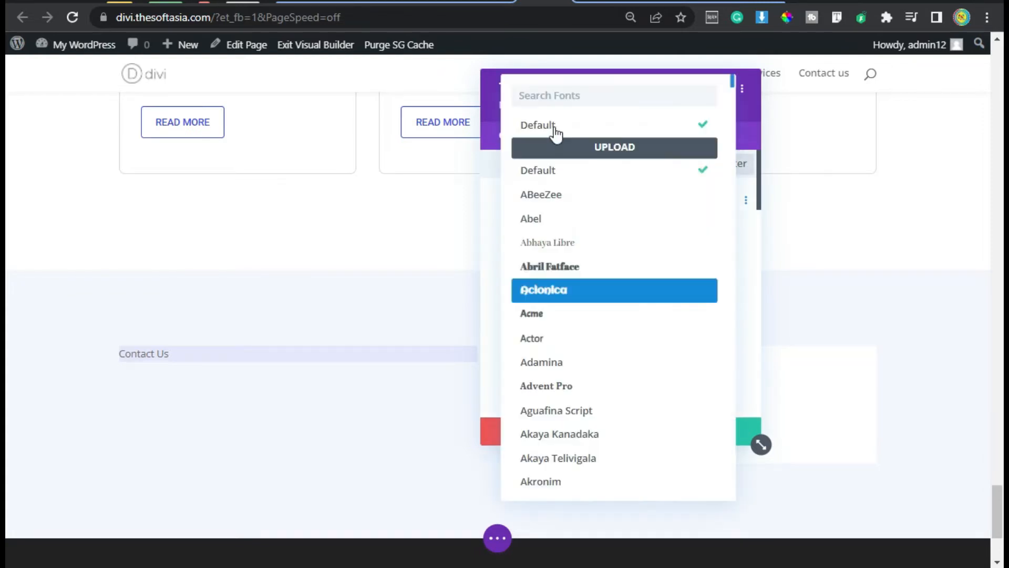
{"action": "type", "text": "Roboto"}
{"action": "left_click", "coordinate": [556, 131]}
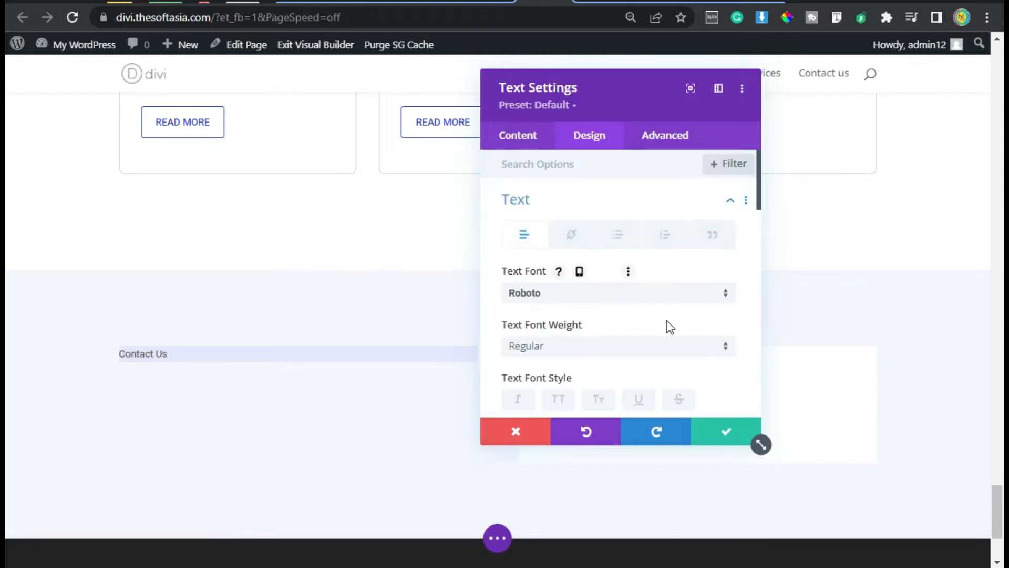
{"action": "scroll", "coordinate": [667, 323], "scroll_direction": "down", "scroll_amount": 2}
{"action": "left_click", "coordinate": [559, 296]}
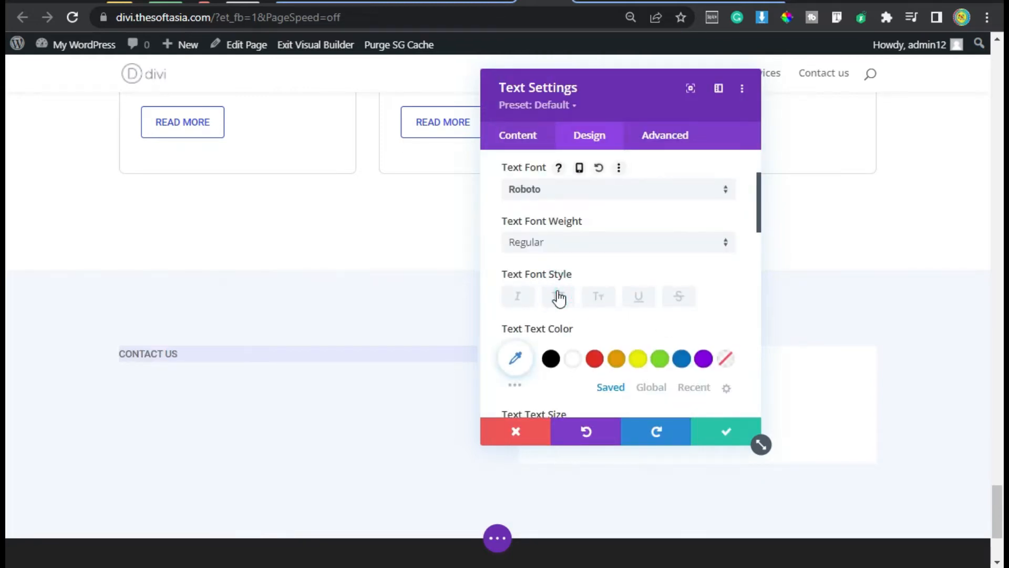
Step: Colour the Contact Us text with the global blue and set its text size to 16px
{"action": "left_click", "coordinate": [650, 388]}
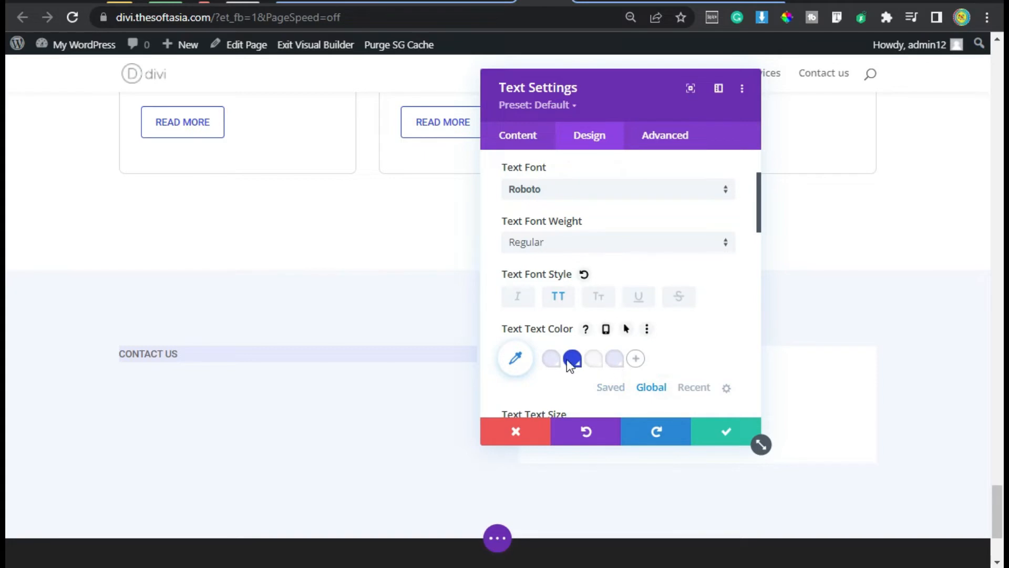
{"action": "left_click", "coordinate": [572, 359]}
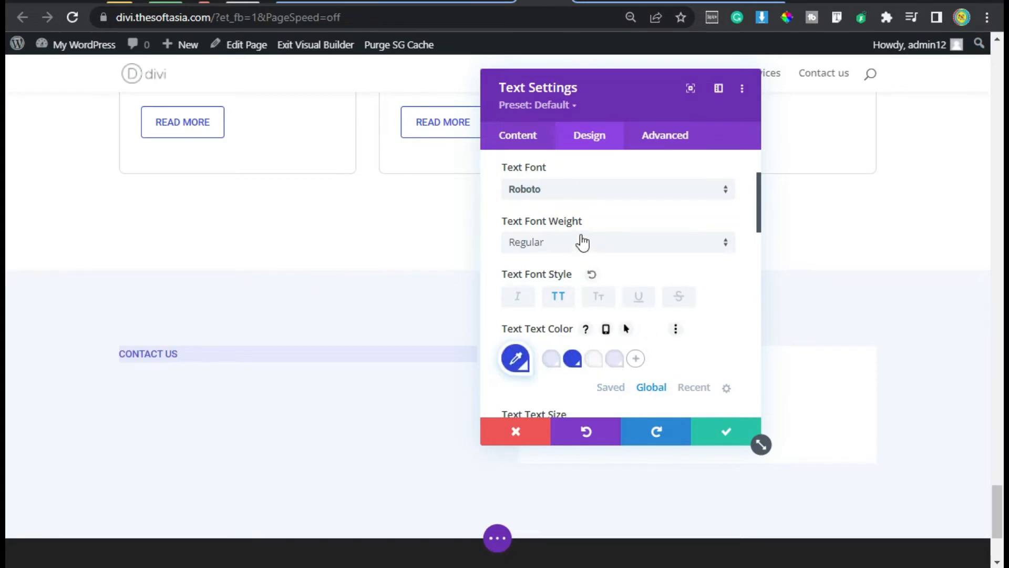
{"action": "scroll", "coordinate": [583, 242], "scroll_direction": "down", "scroll_amount": 2}
{"action": "left_click", "coordinate": [728, 328]}
{"action": "left_click", "coordinate": [727, 326]}
{"action": "scroll", "coordinate": [653, 327], "scroll_direction": "down", "scroll_amount": 4}
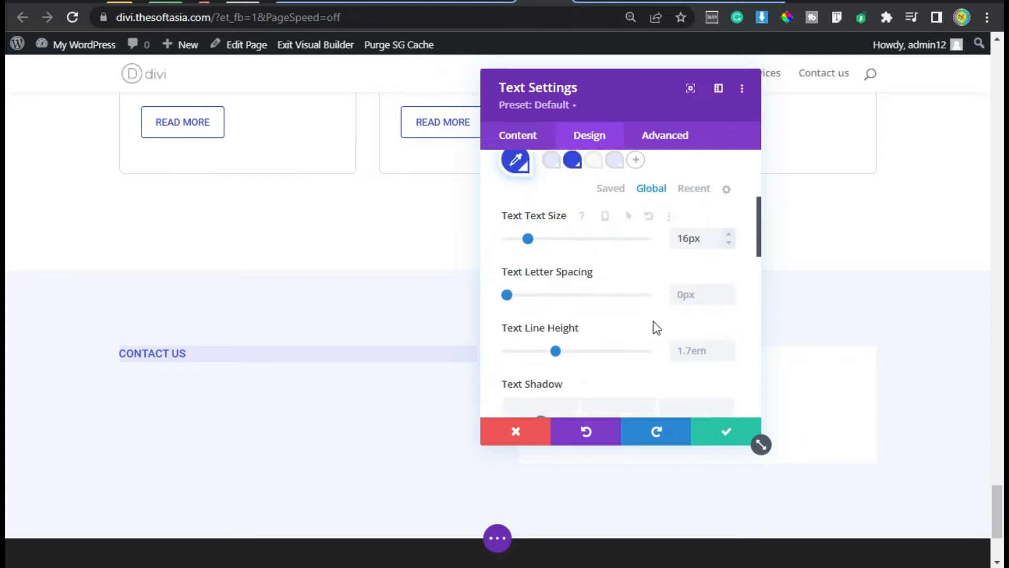
{"action": "left_click", "coordinate": [729, 232]}
Step: Set the Contact Us text module's padding to 8px at top and bottom and 15px at left and right
{"action": "scroll", "coordinate": [645, 261], "scroll_direction": "down", "scroll_amount": 4}
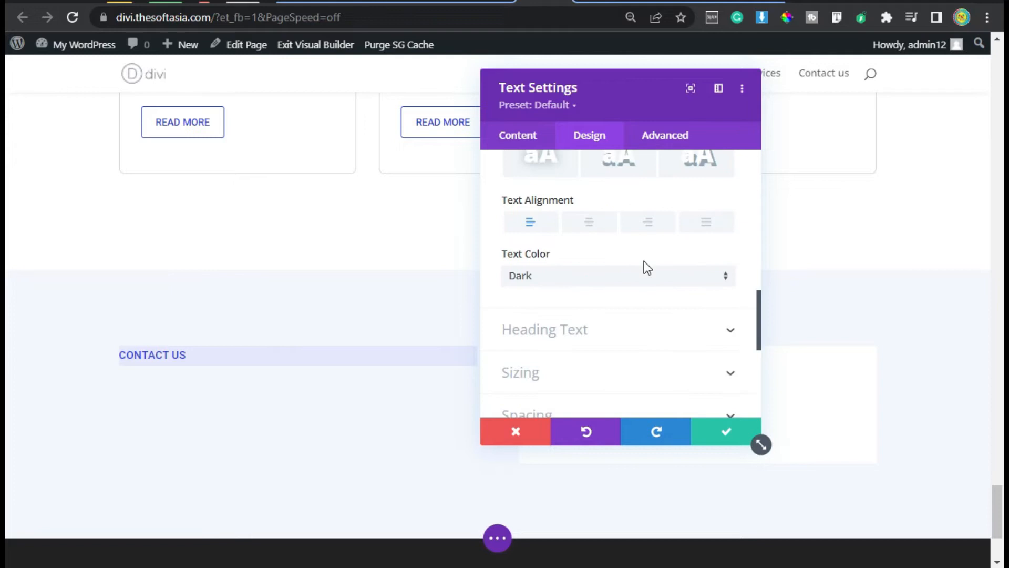
{"action": "scroll", "coordinate": [577, 313], "scroll_direction": "down", "scroll_amount": 2}
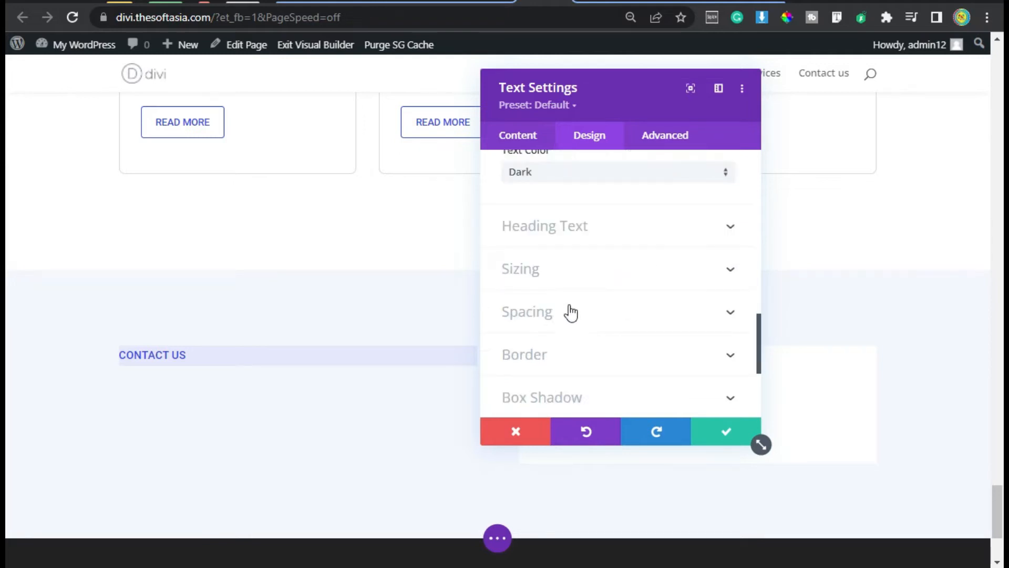
{"action": "left_click", "coordinate": [571, 313]}
{"action": "left_click", "coordinate": [520, 289]}
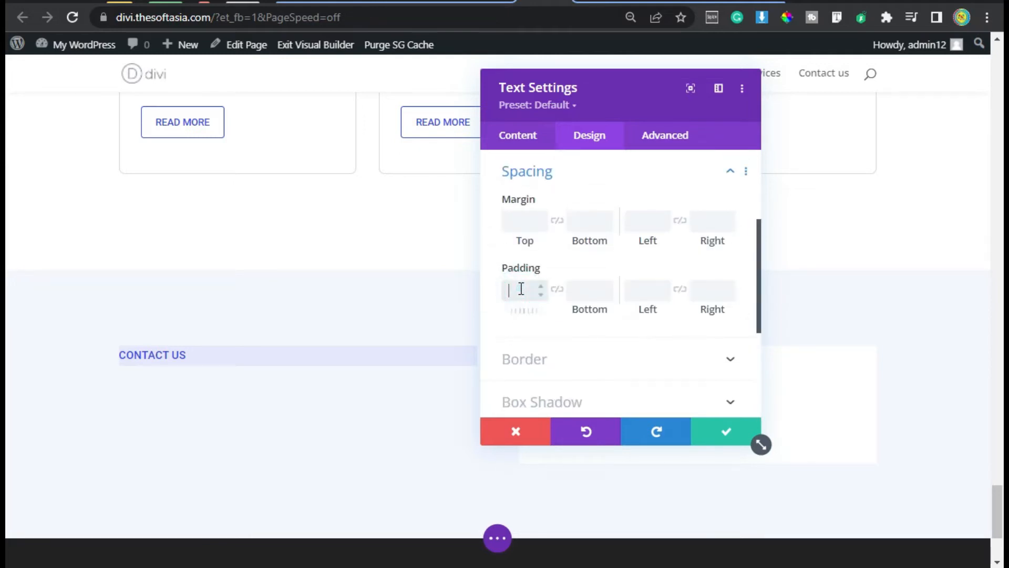
{"action": "type", "text": "8"}
{"action": "left_click", "coordinate": [556, 288]}
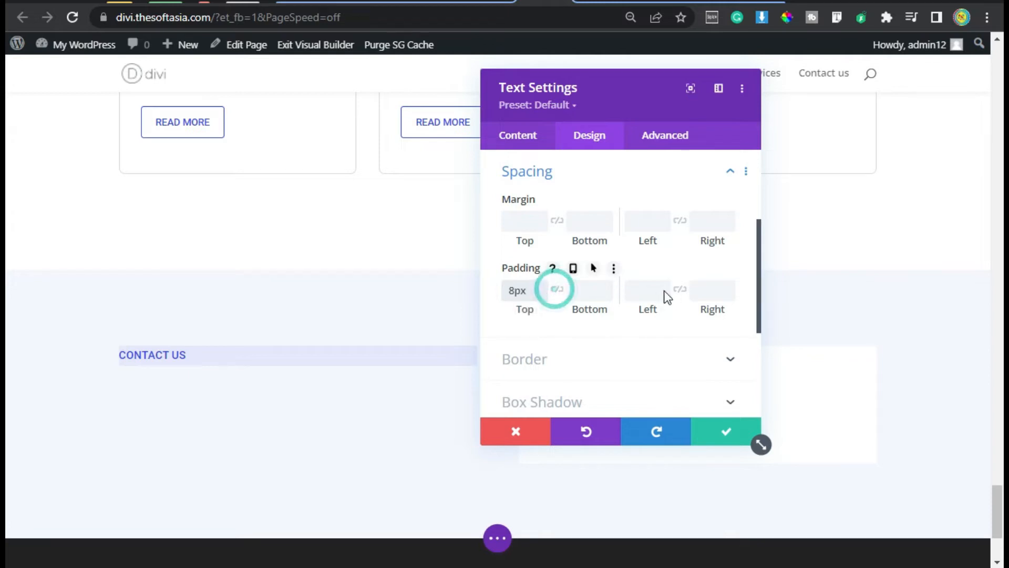
{"action": "left_click", "coordinate": [647, 287]}
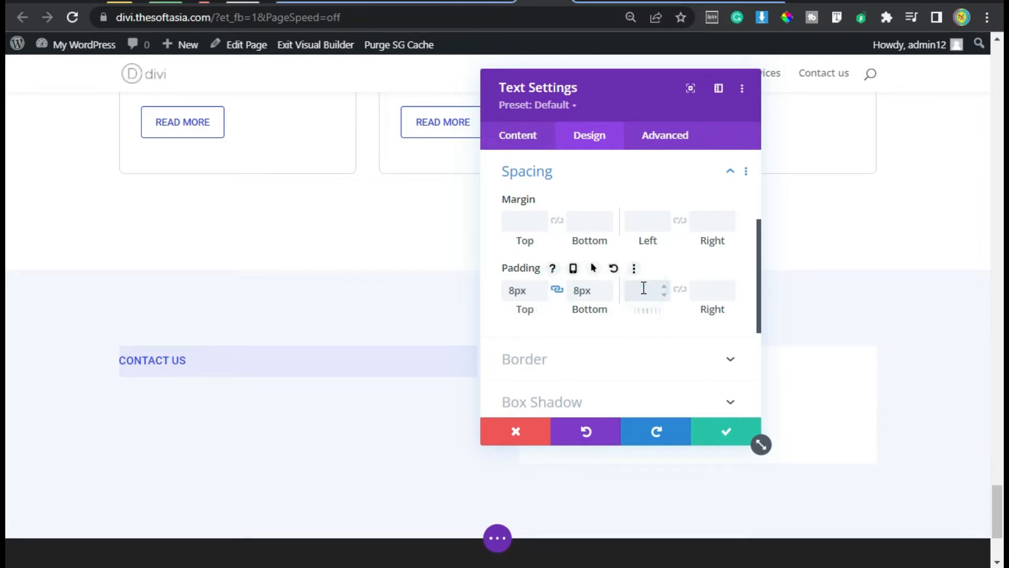
{"action": "left_click", "coordinate": [680, 289]}
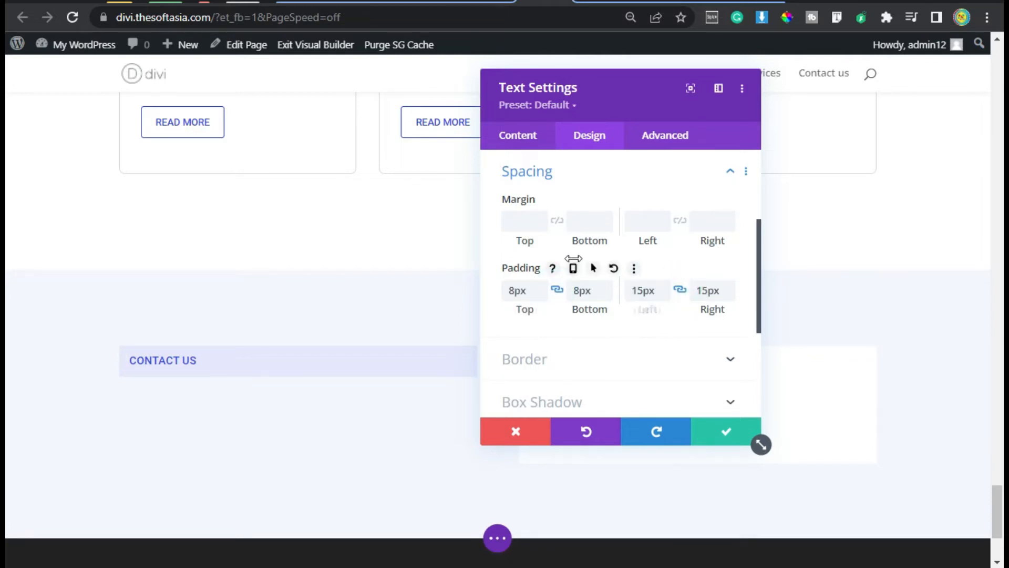
Step: Round all corners of the Contact Us text module by 3px
{"action": "left_click", "coordinate": [569, 361]}
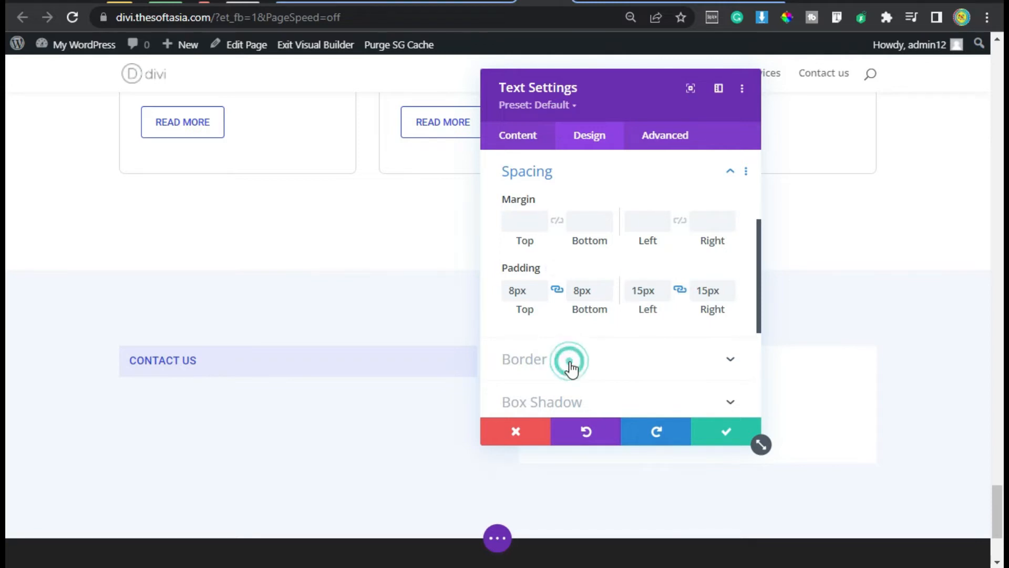
{"action": "left_click", "coordinate": [539, 243]}
{"action": "type", "text": "3px"}
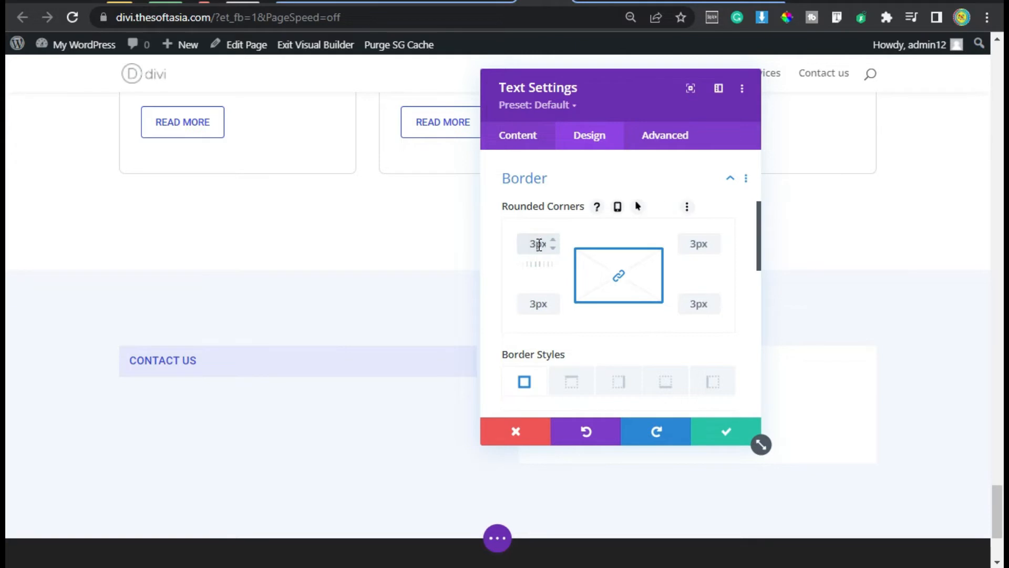
Step: Add the main element CSS "display: inline-block; font-weight: 400;" to the Contact Us text module and save its settings
{"action": "left_click", "coordinate": [654, 138]}
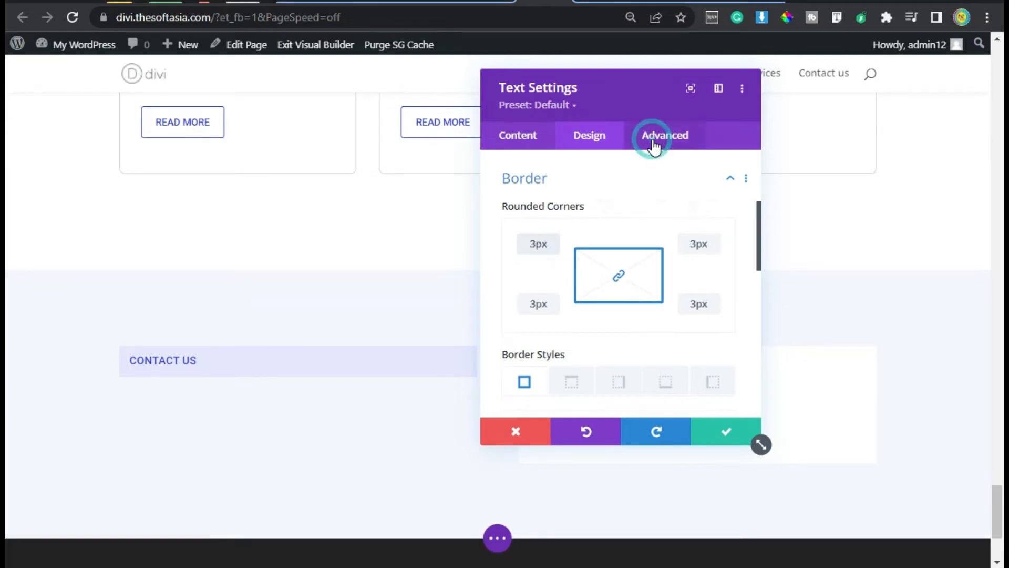
{"action": "left_click", "coordinate": [622, 244]}
{"action": "scroll", "coordinate": [591, 327], "scroll_direction": "down", "scroll_amount": 1}
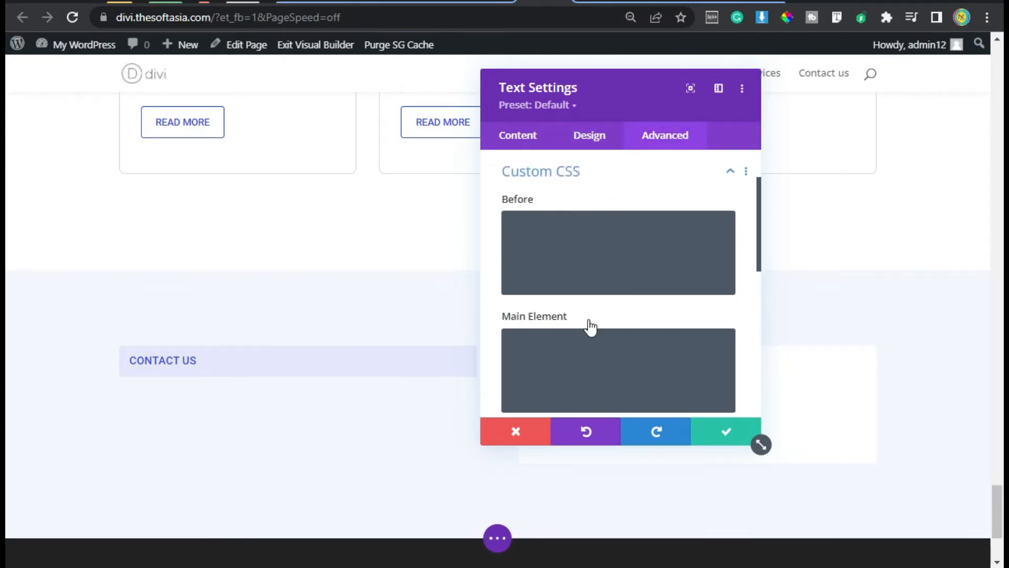
{"action": "left_click", "coordinate": [551, 355]}
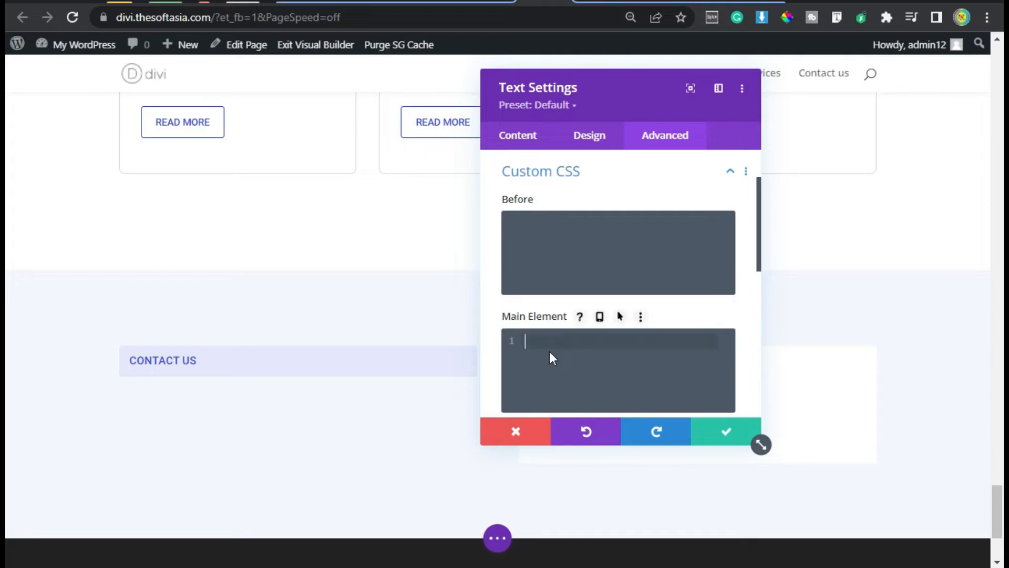
{"action": "type", "text": "display: inline-block; font-weight: 400;"}
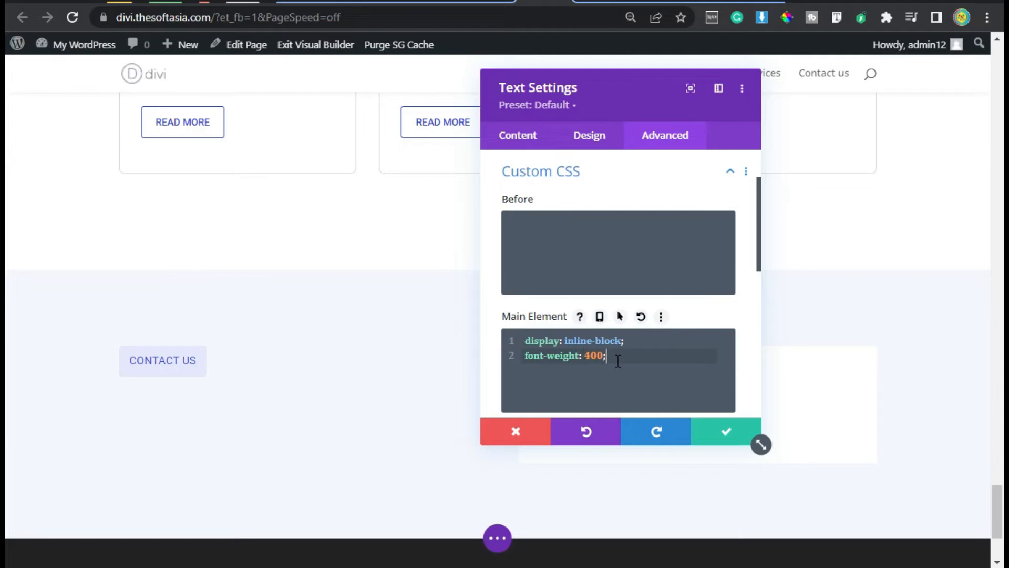
{"action": "left_click", "coordinate": [716, 435]}
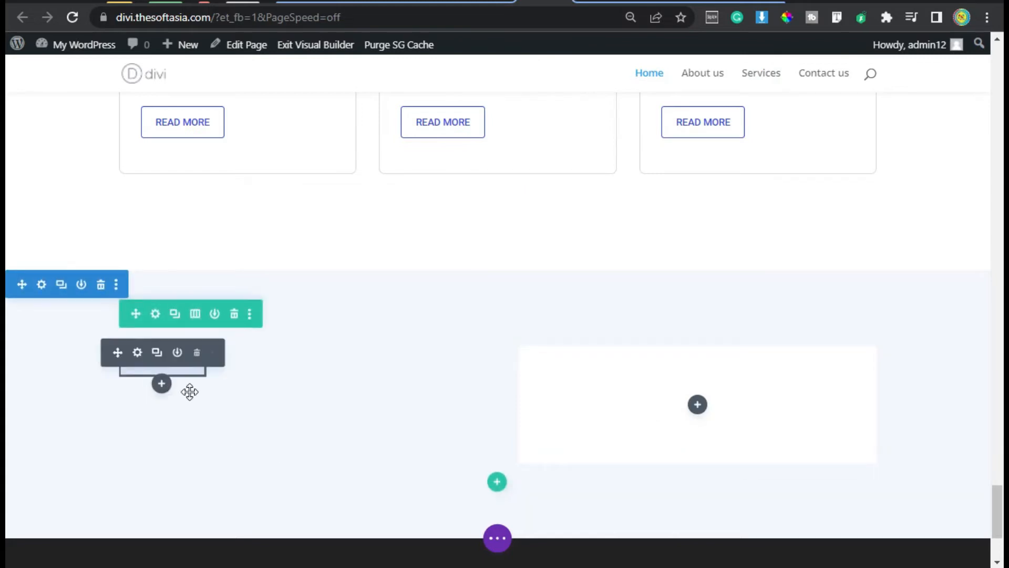
Step: Insert a Text module directly below the Contact Us label in the first column
{"action": "left_click", "coordinate": [162, 383]}
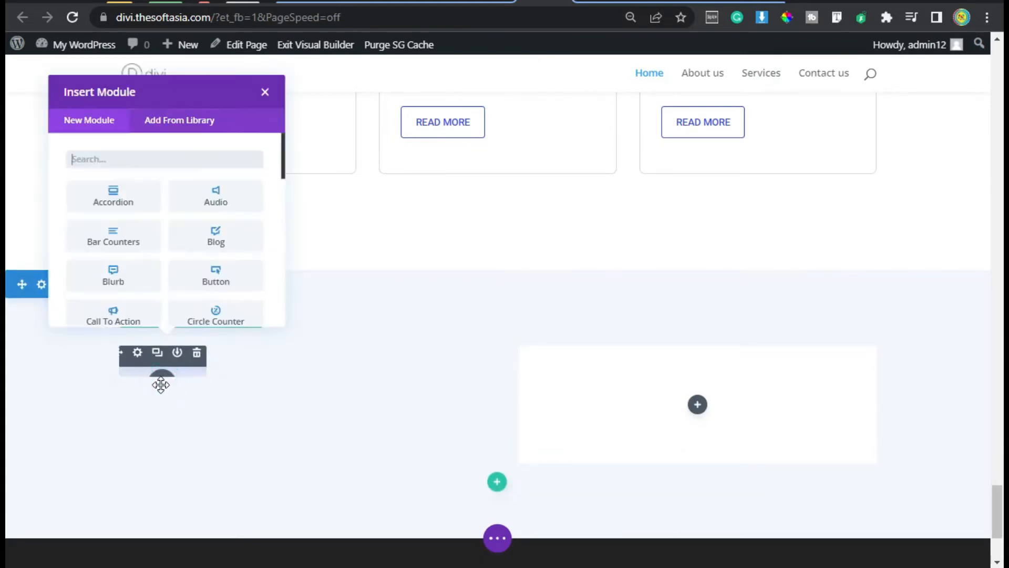
{"action": "type", "text": "text"}
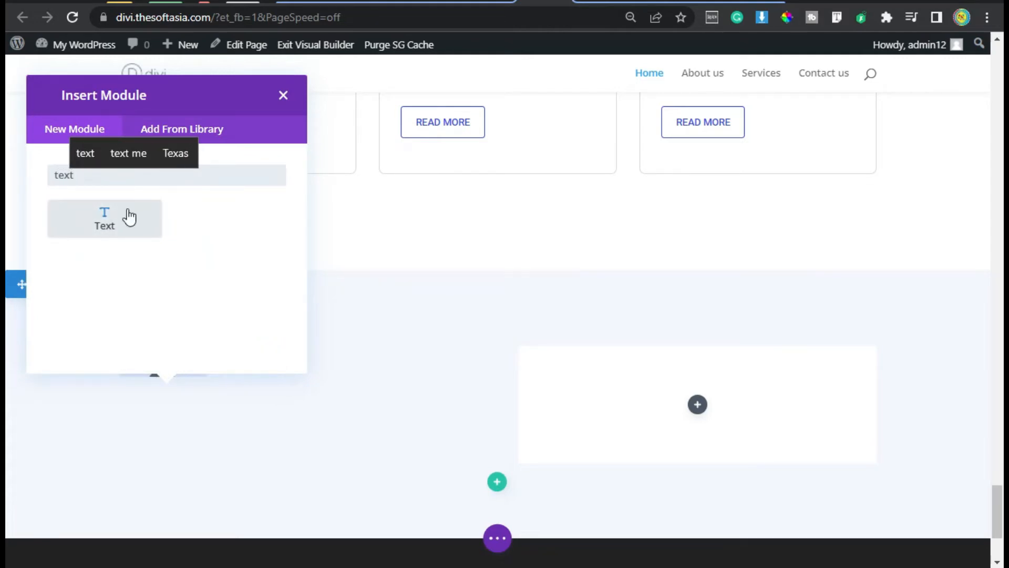
{"action": "left_click", "coordinate": [130, 216]}
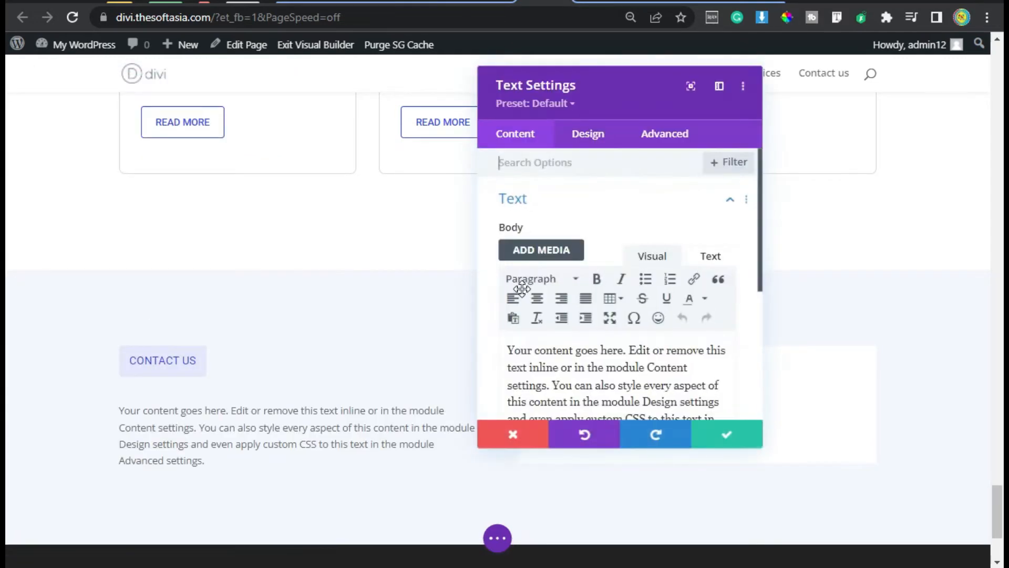
Step: Replace the placeholder body with "Do you want to contact us to get more information?" and format it as Heading 2
{"action": "scroll", "coordinate": [541, 329], "scroll_direction": "down", "scroll_amount": 2}
{"action": "left_click", "coordinate": [584, 309]}
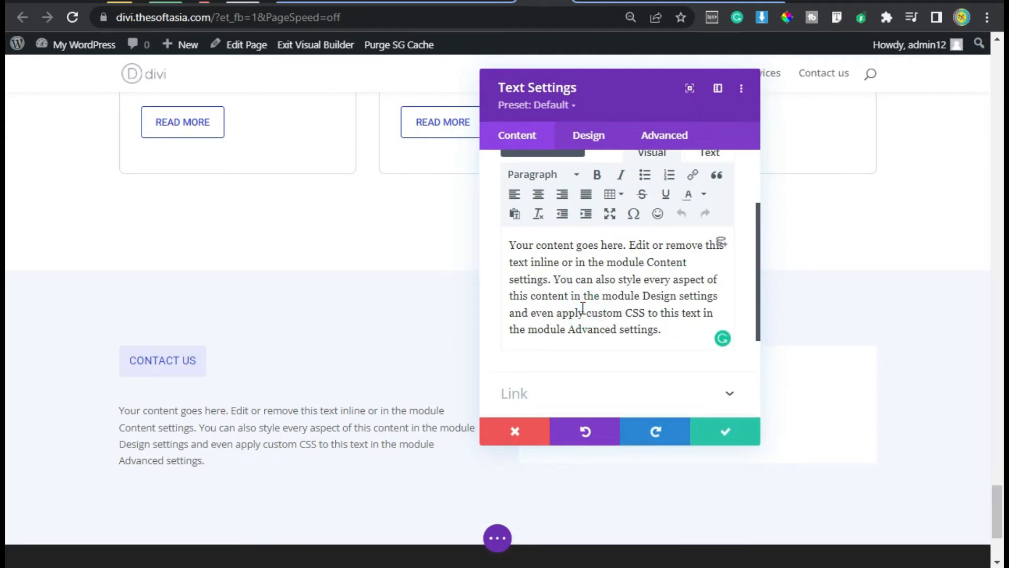
{"action": "key", "text": "ctrl+a"}
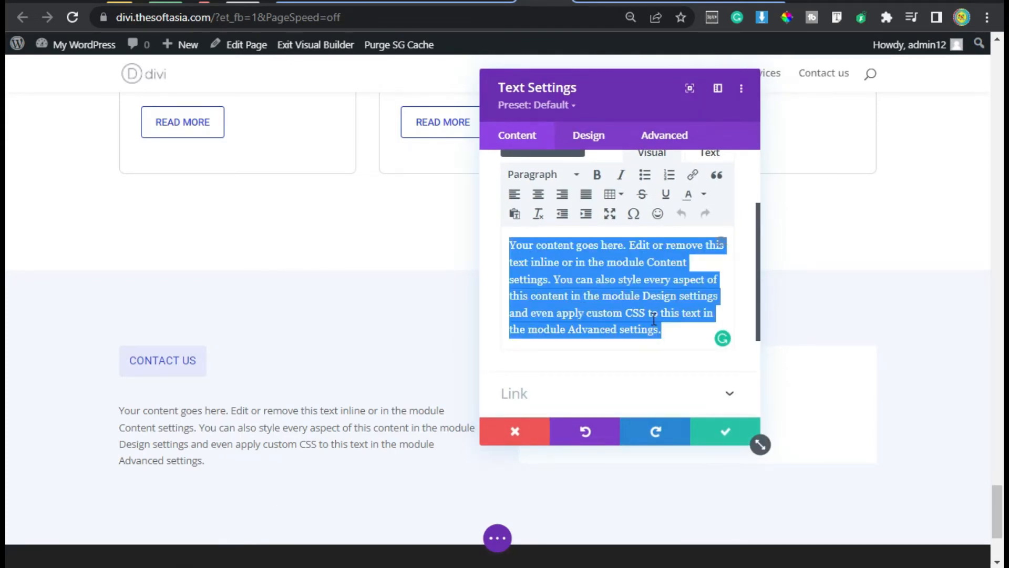
{"action": "type", "text": "Do you want to contact us to get more information?"}
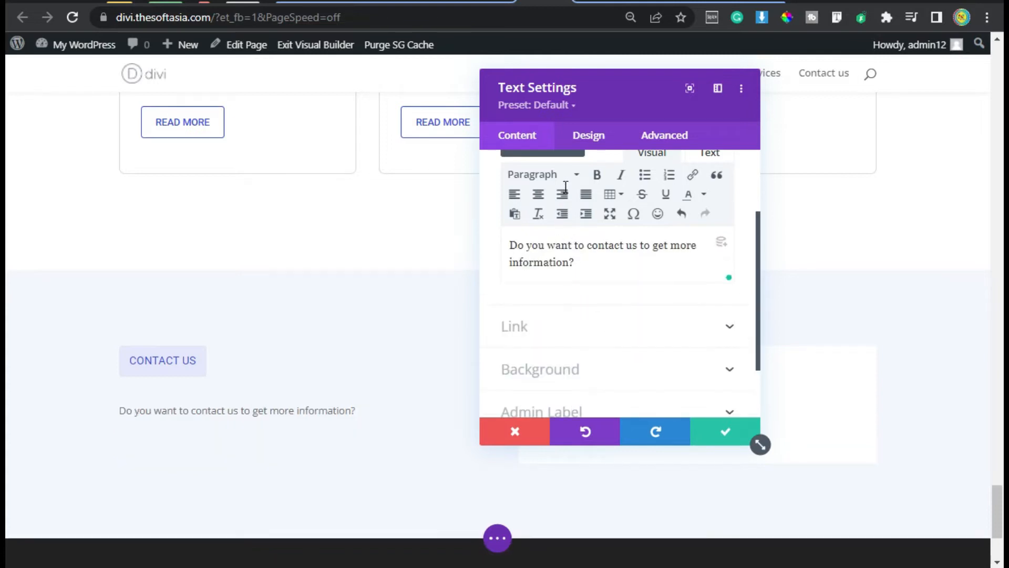
{"action": "left_click", "coordinate": [577, 176]}
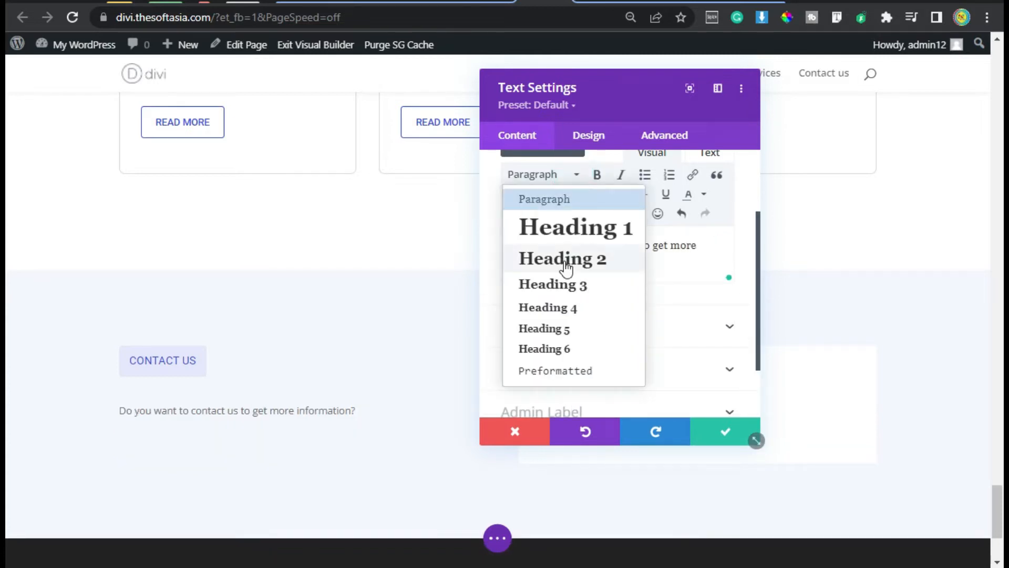
{"action": "left_click", "coordinate": [565, 259]}
Step: Set the Heading 2 font of the new text module to Roboto
{"action": "left_click", "coordinate": [589, 131]}
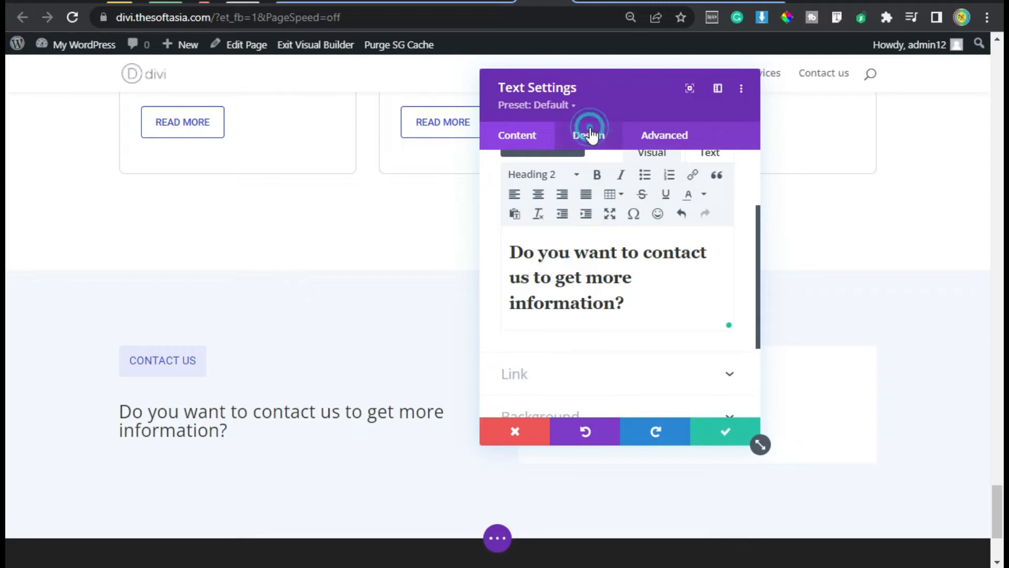
{"action": "left_click", "coordinate": [565, 239]}
{"action": "left_click", "coordinate": [560, 206]}
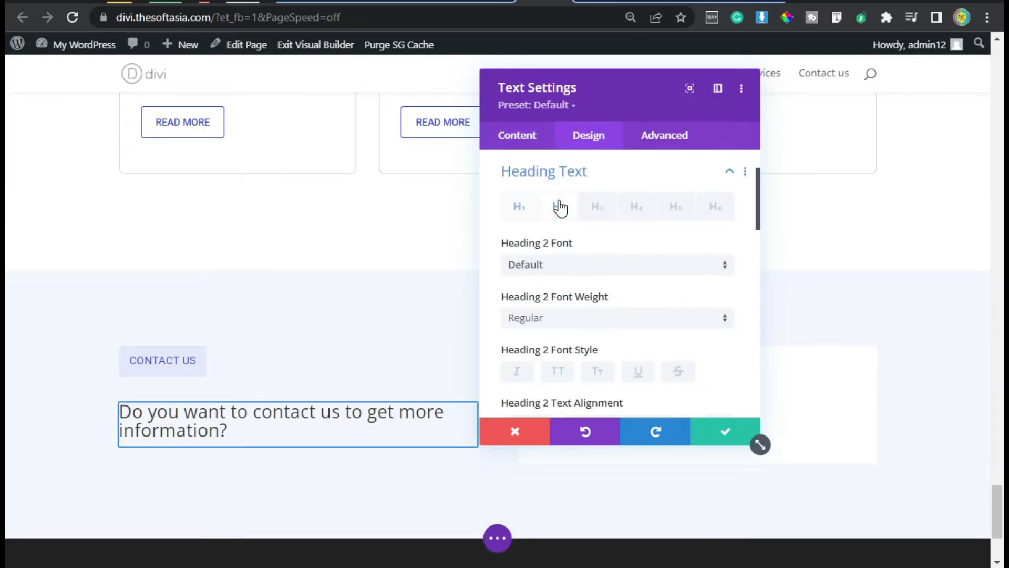
{"action": "left_click", "coordinate": [587, 268]}
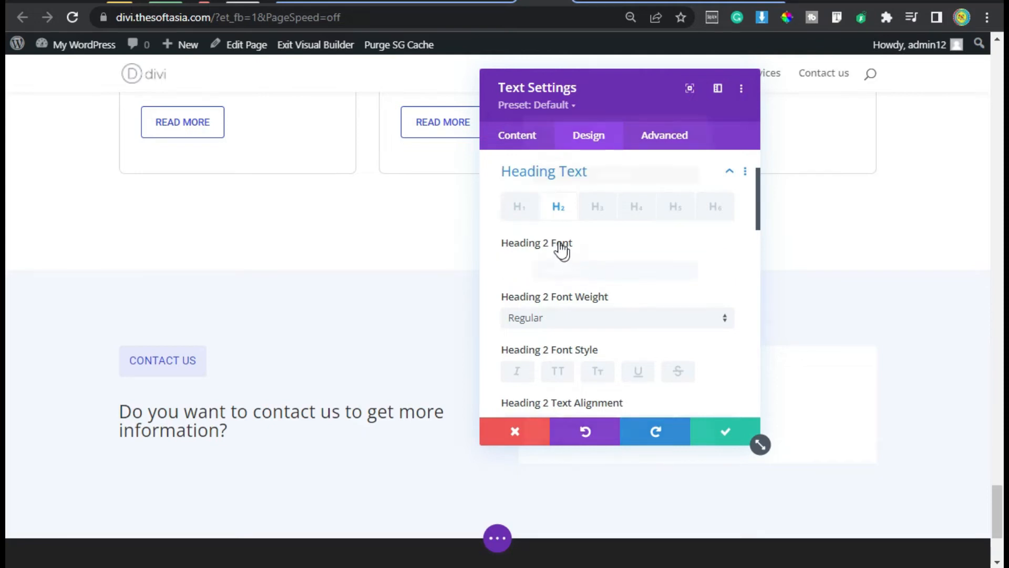
{"action": "type", "text": "roboto"}
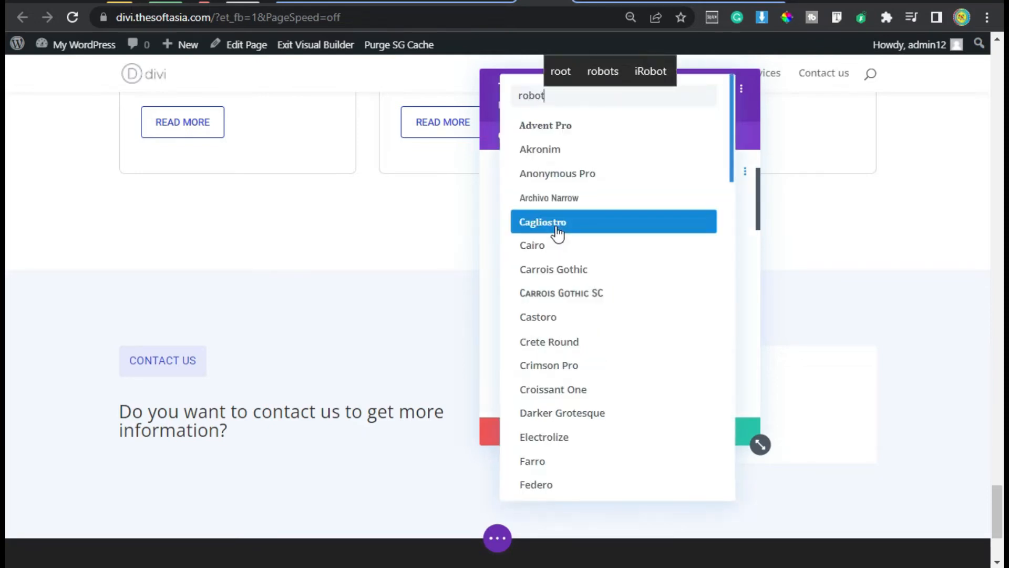
{"action": "left_click", "coordinate": [600, 135]}
Step: Underline the Heading 2 text and colour it black (#000000)
{"action": "scroll", "coordinate": [594, 267], "scroll_direction": "down", "scroll_amount": 4}
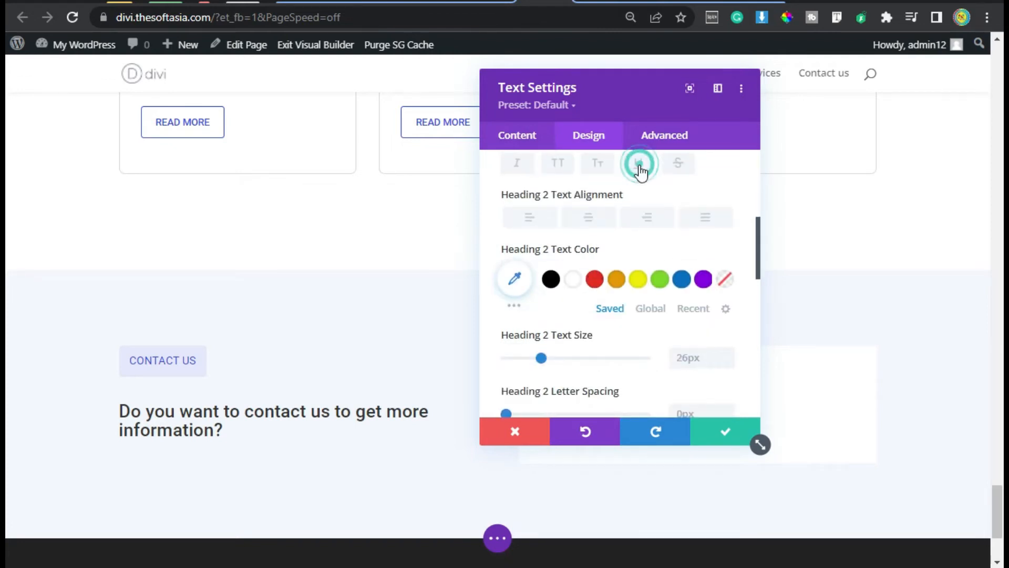
{"action": "left_click", "coordinate": [638, 165]}
{"action": "scroll", "coordinate": [594, 281], "scroll_direction": "down", "scroll_amount": 2}
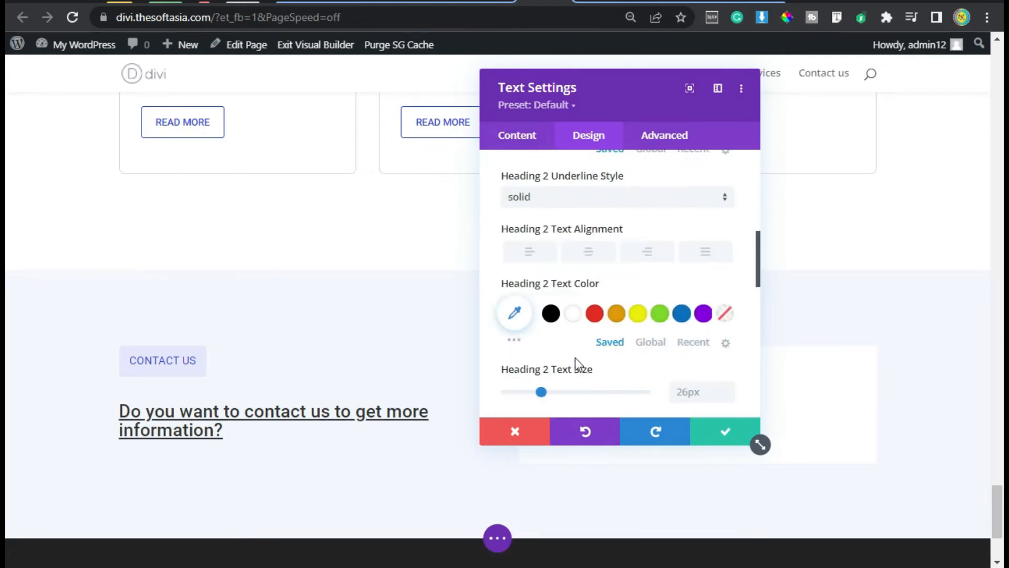
{"action": "left_click", "coordinate": [552, 319]}
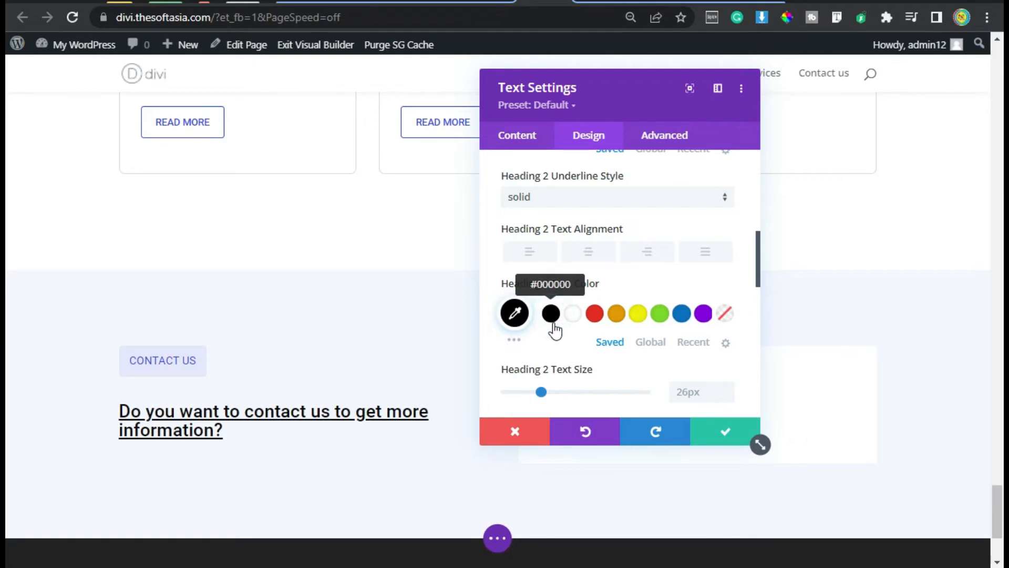
Step: Set the Heading 2 text size to 28px and its line height to 1.3em
{"action": "scroll", "coordinate": [631, 263], "scroll_direction": "down", "scroll_amount": 4}
{"action": "left_click", "coordinate": [729, 181]}
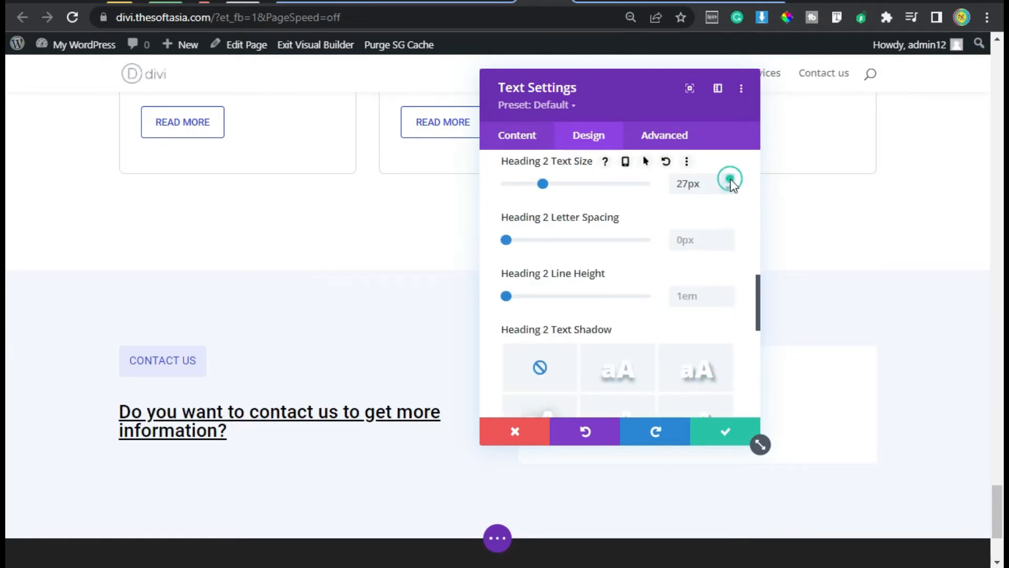
{"action": "left_click", "coordinate": [729, 180]}
{"action": "left_click", "coordinate": [729, 292]}
{"action": "left_click", "coordinate": [728, 292]}
{"action": "left_click", "coordinate": [728, 293]}
Step: Adjust the bottom margin in the heading module's spacing settings
{"action": "scroll", "coordinate": [610, 280], "scroll_direction": "down", "scroll_amount": 4}
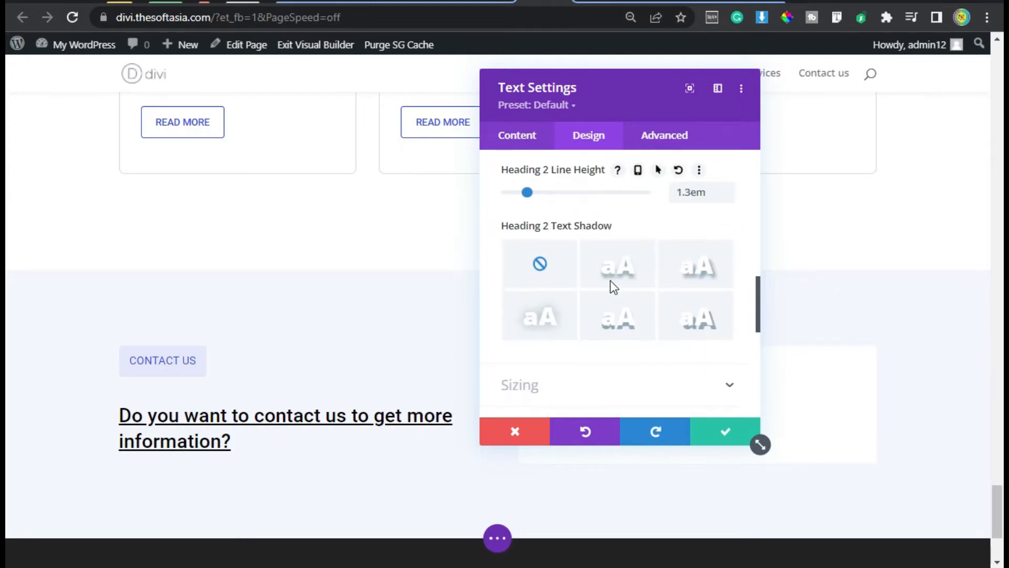
{"action": "left_click", "coordinate": [547, 326]}
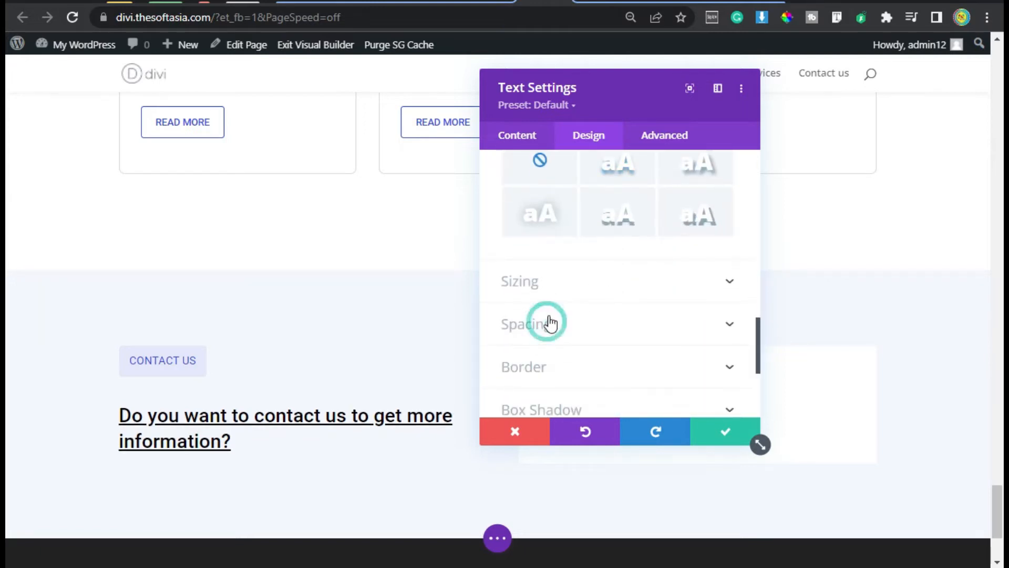
{"action": "left_click", "coordinate": [582, 219]}
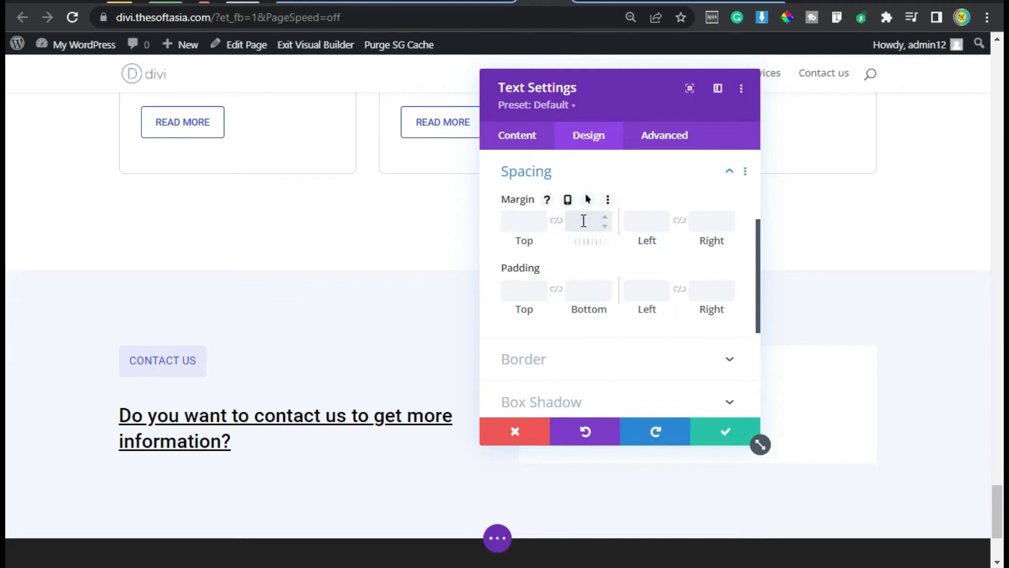
{"action": "scroll", "coordinate": [597, 316], "scroll_direction": "down", "scroll_amount": 5}
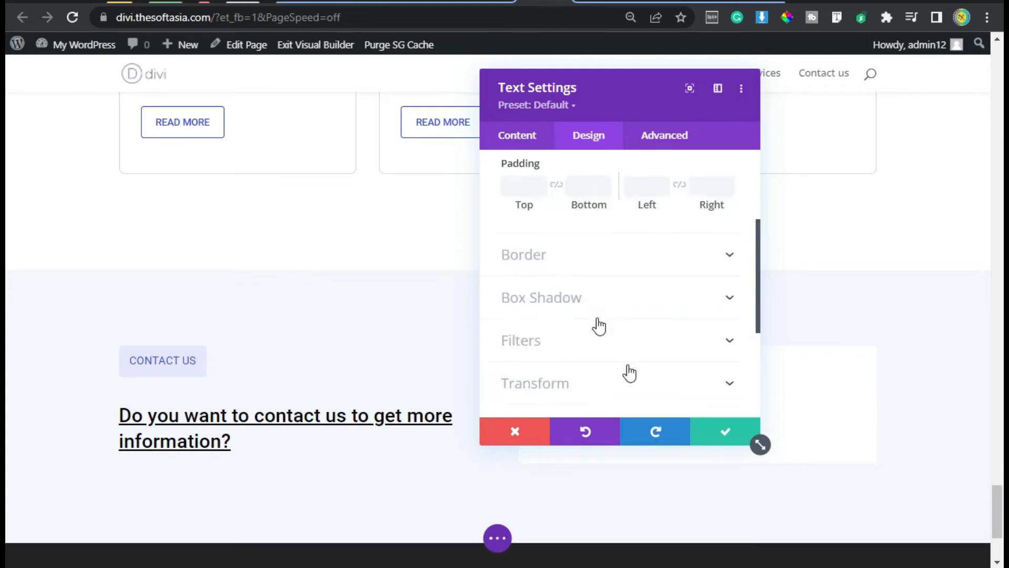
Step: Apply the Fade animation style to the heading module and save its settings
{"action": "left_click", "coordinate": [563, 333]}
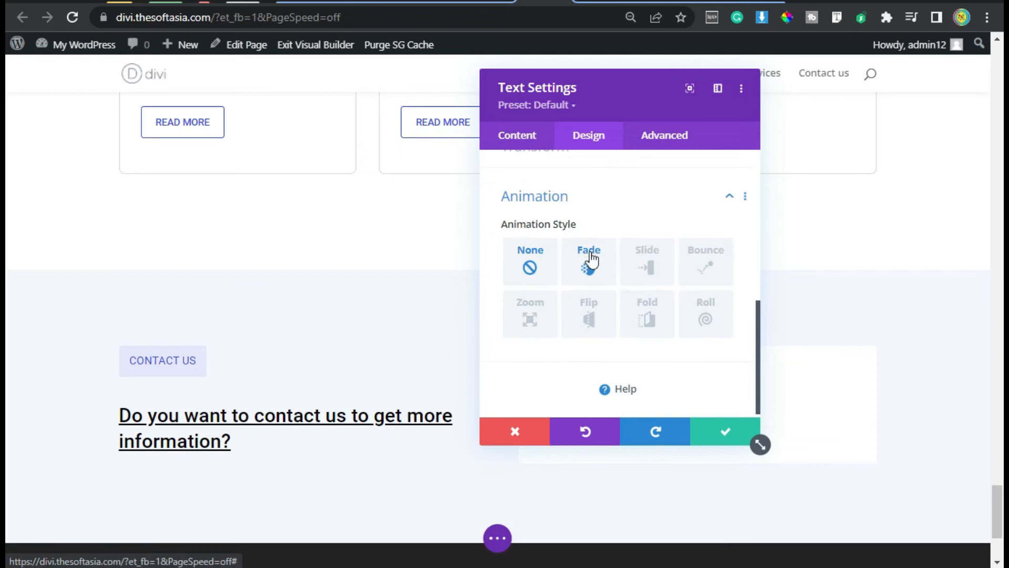
{"action": "left_click", "coordinate": [590, 271]}
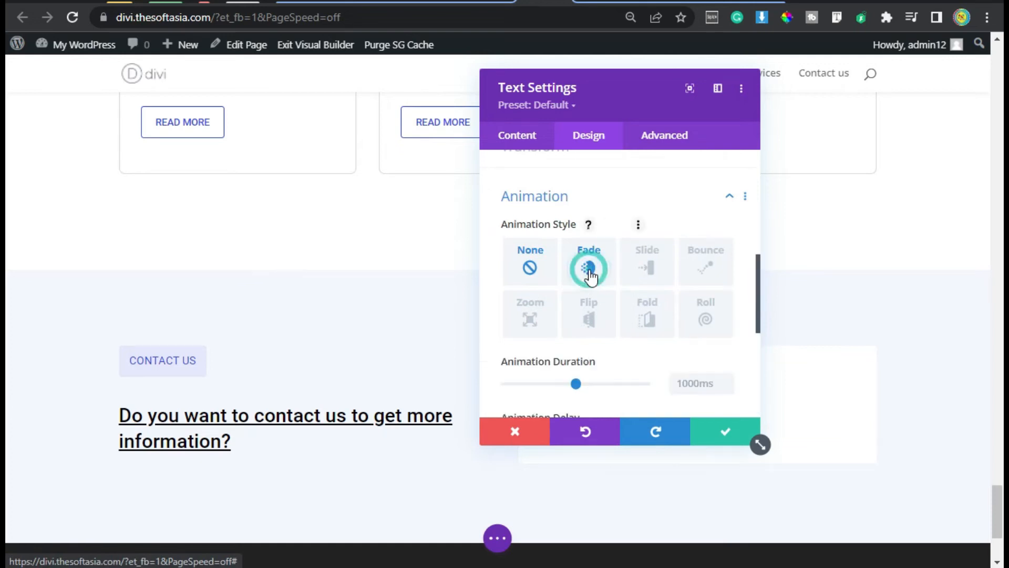
{"action": "left_click", "coordinate": [724, 436]}
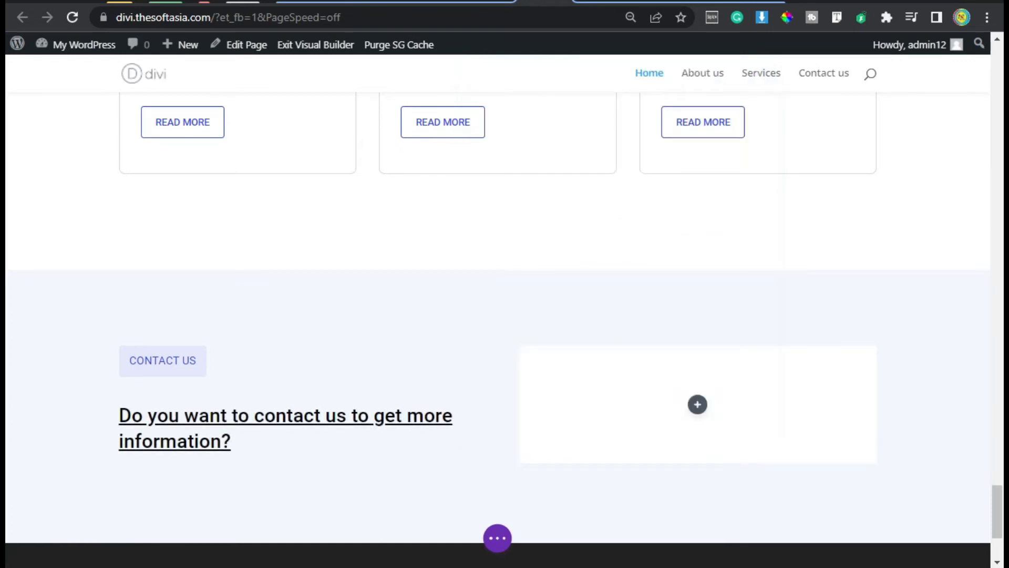
Step: Insert another Text module beneath the underlined heading in the first column
{"action": "mouse_move", "coordinate": [296, 441]}
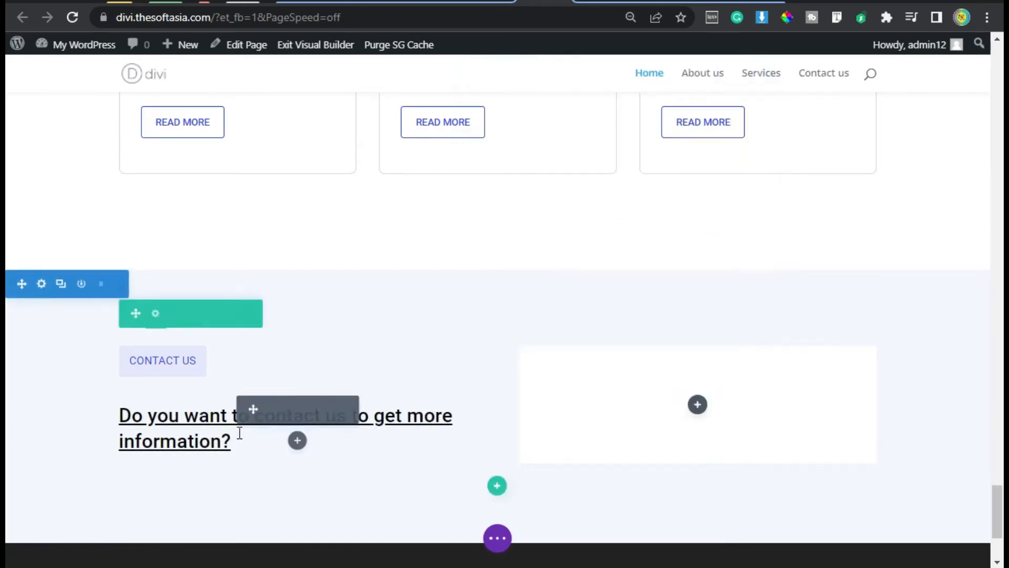
{"action": "left_click", "coordinate": [297, 441]}
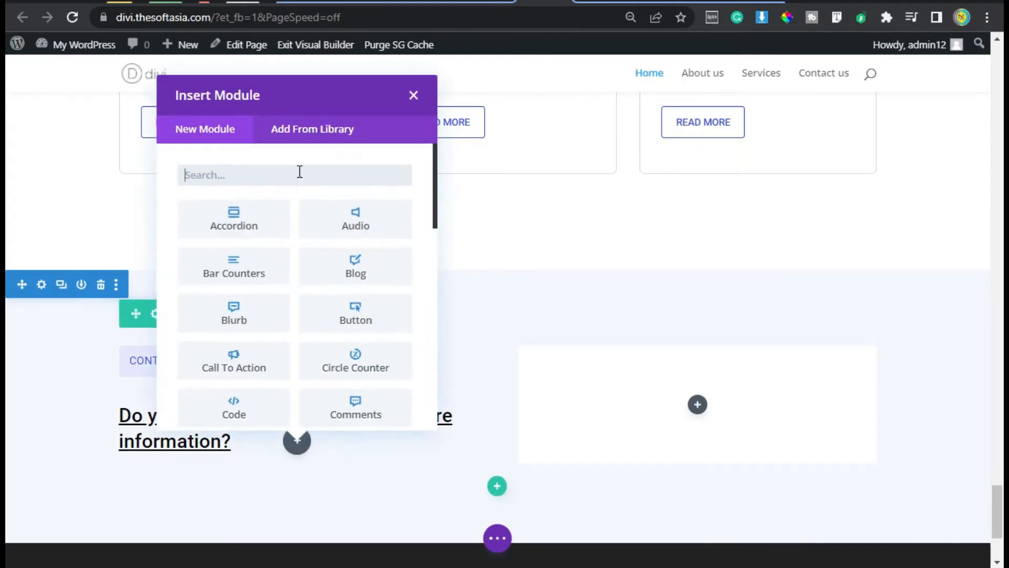
{"action": "type", "text": "text"}
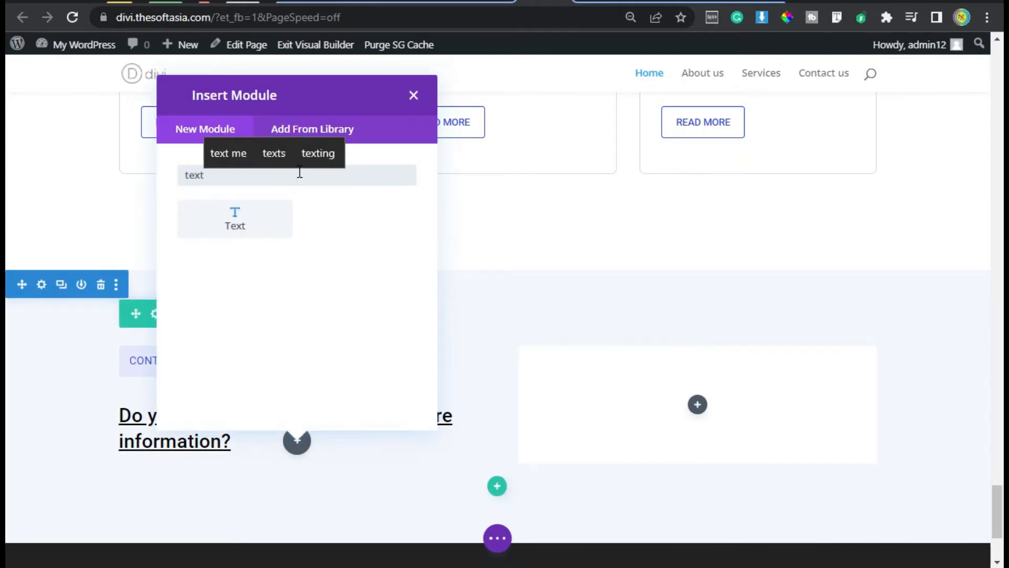
{"action": "left_click", "coordinate": [210, 230]}
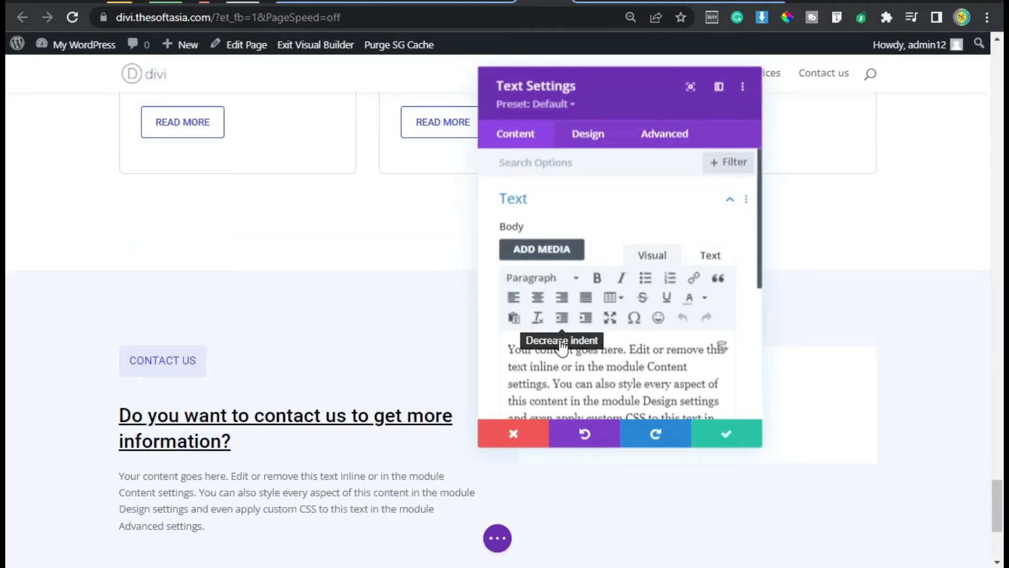
Step: Replace the placeholder body with the Lorem ipsum paragraph running from "Lorem ipsum dolor sit amet" to "Fusce et egestas nunc."
{"action": "scroll", "coordinate": [595, 233], "scroll_direction": "down", "scroll_amount": 2}
{"action": "triple_click", "coordinate": [600, 293]}
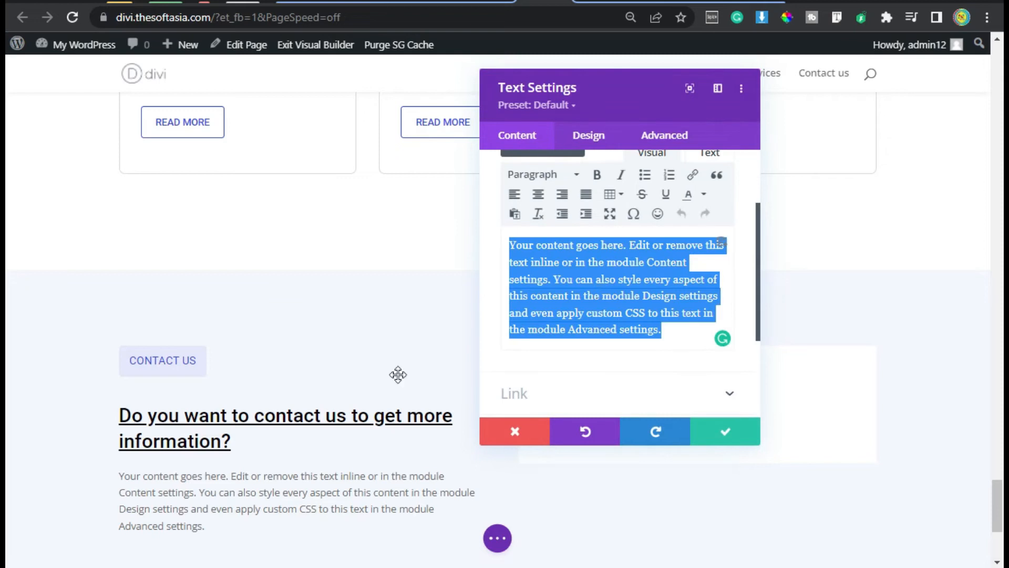
{"action": "type", "text": "Lorem ipsum dolor sit amet, consectetur adipiscing elit. Curabitur non diam eu turpis lobortis hendrerit vel eget nibh. Phasellus nec magna nec neque consequat iaculis non vitae enim. Fusce et egestas nunc."}
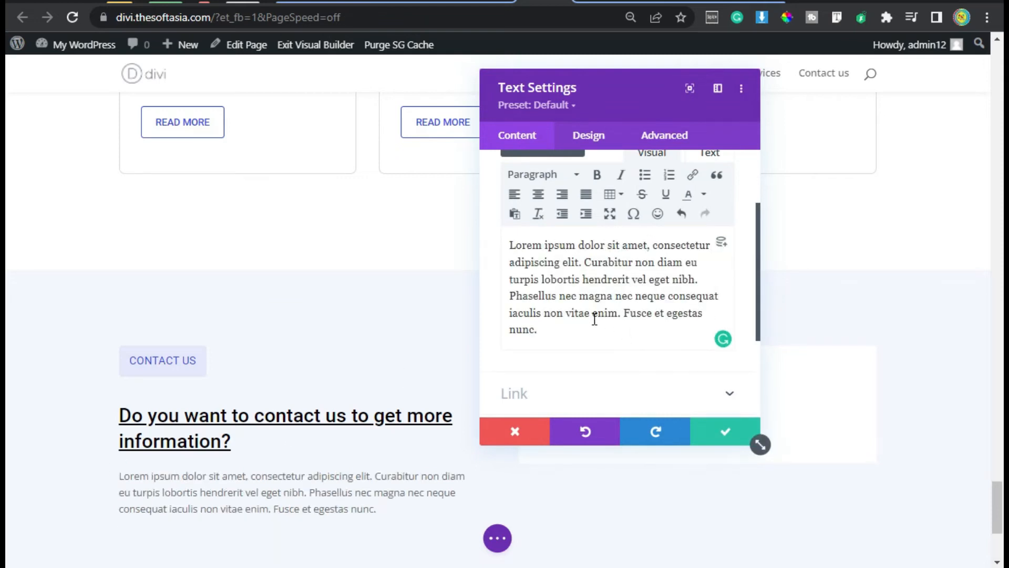
Step: Set the text font of the Lorem ipsum paragraph to Roboto
{"action": "left_click", "coordinate": [598, 135]}
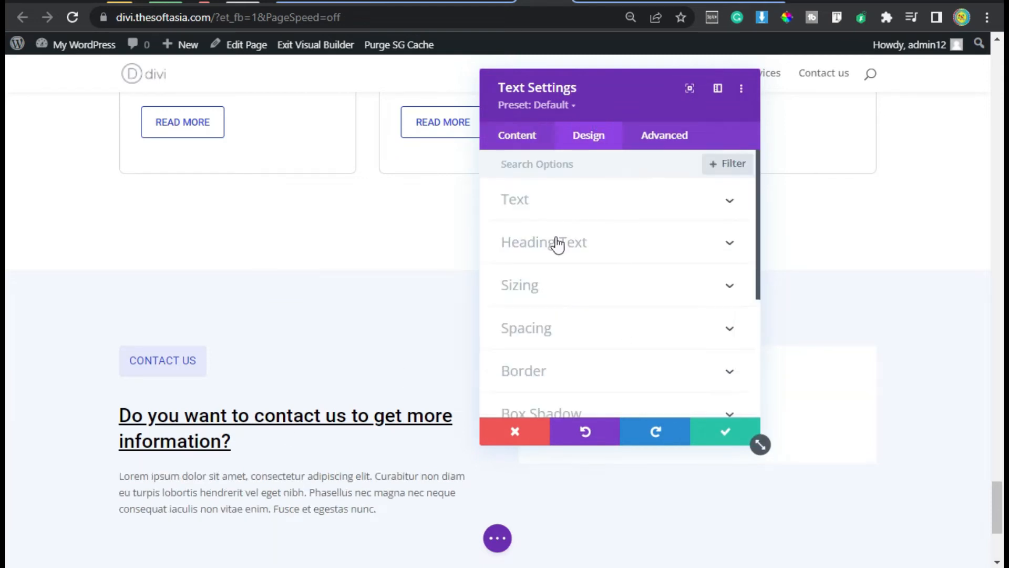
{"action": "left_click", "coordinate": [559, 200]}
{"action": "left_click", "coordinate": [559, 293]}
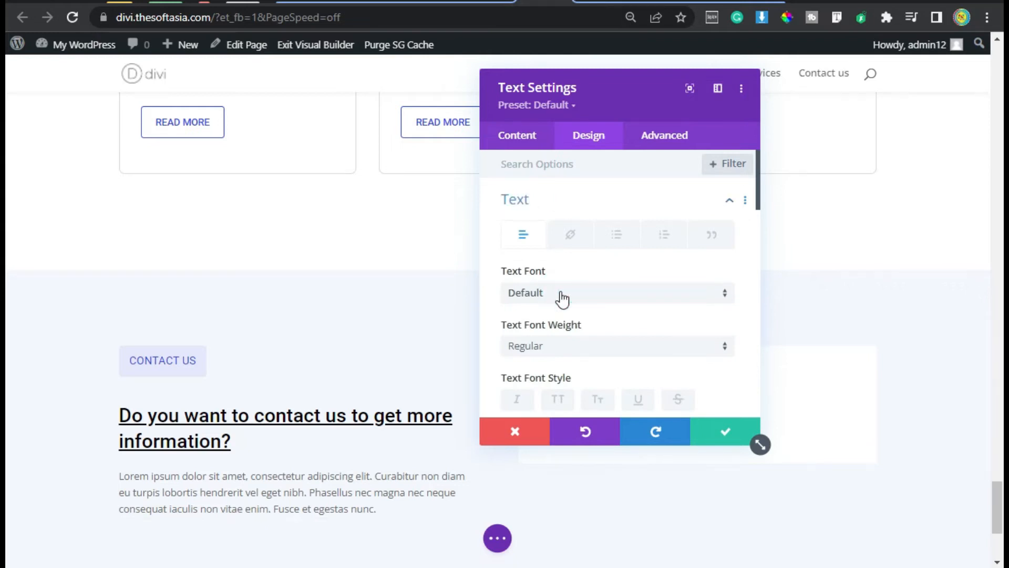
{"action": "type", "text": "robot"}
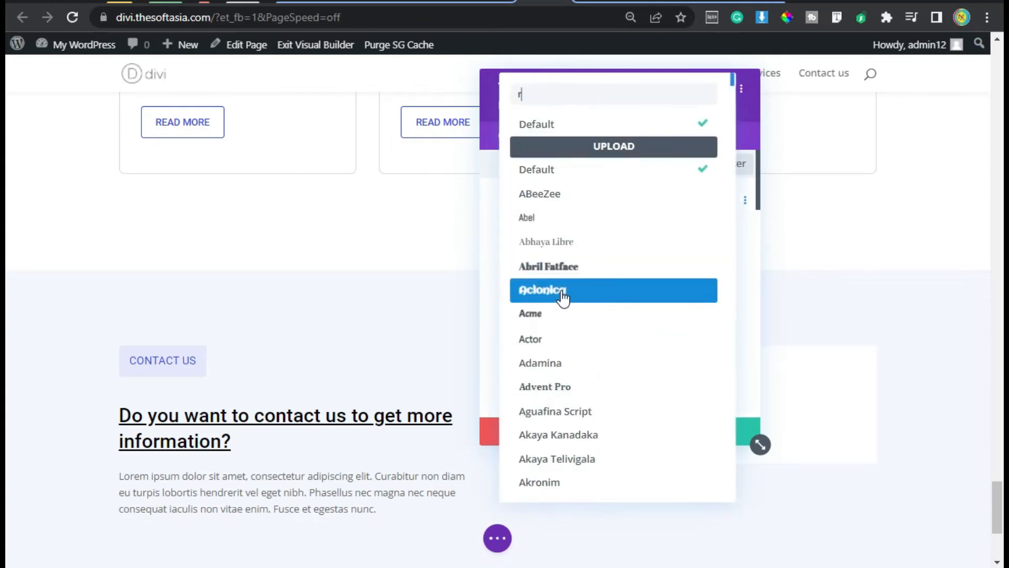
{"action": "left_click", "coordinate": [583, 129]}
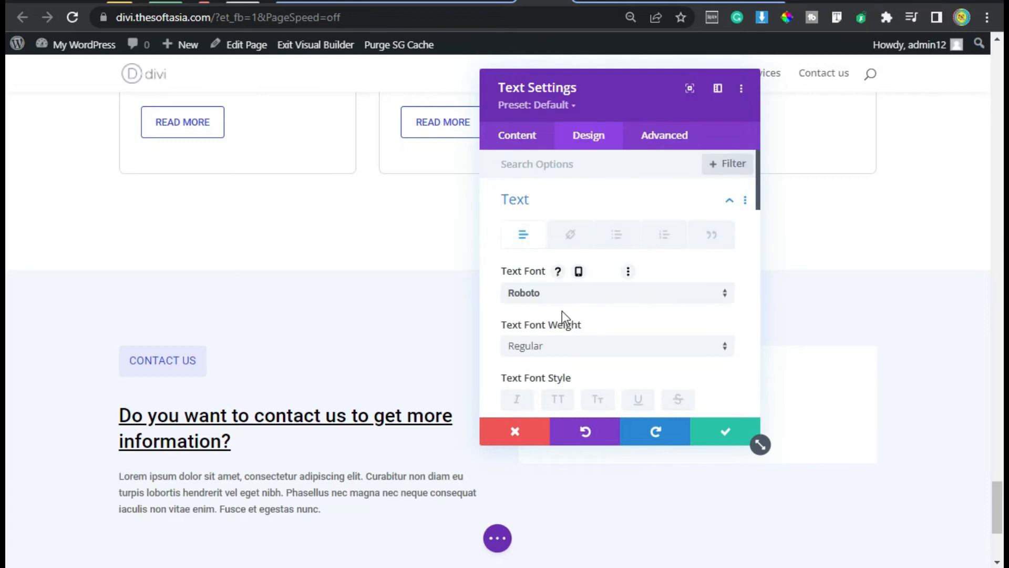
Step: Set the text size of the Lorem ipsum paragraph to 16px
{"action": "scroll", "coordinate": [563, 312], "scroll_direction": "down", "scroll_amount": 2}
{"action": "scroll", "coordinate": [562, 310], "scroll_direction": "down", "scroll_amount": 2}
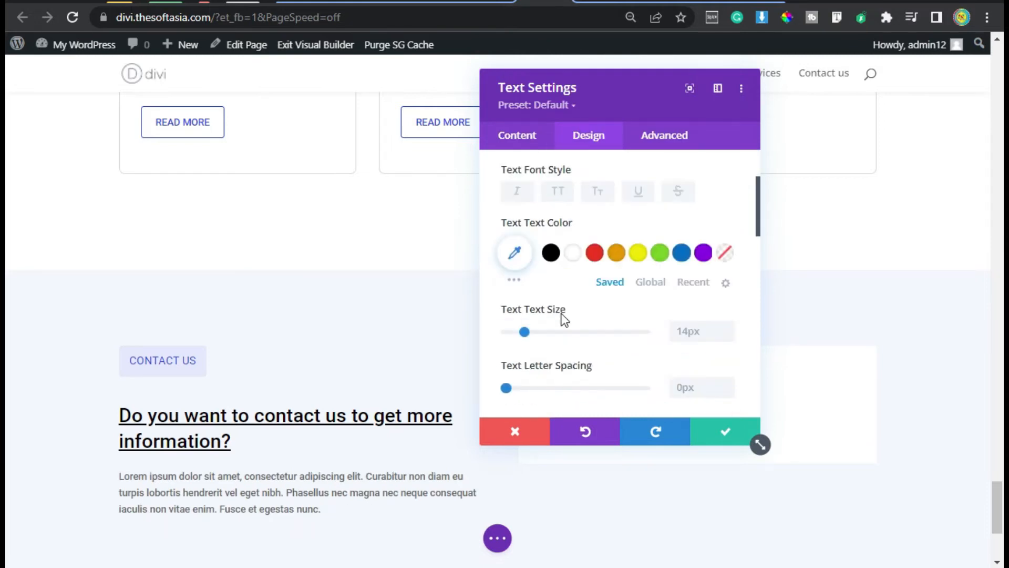
{"action": "left_click", "coordinate": [728, 328]}
{"action": "left_click", "coordinate": [728, 328]}
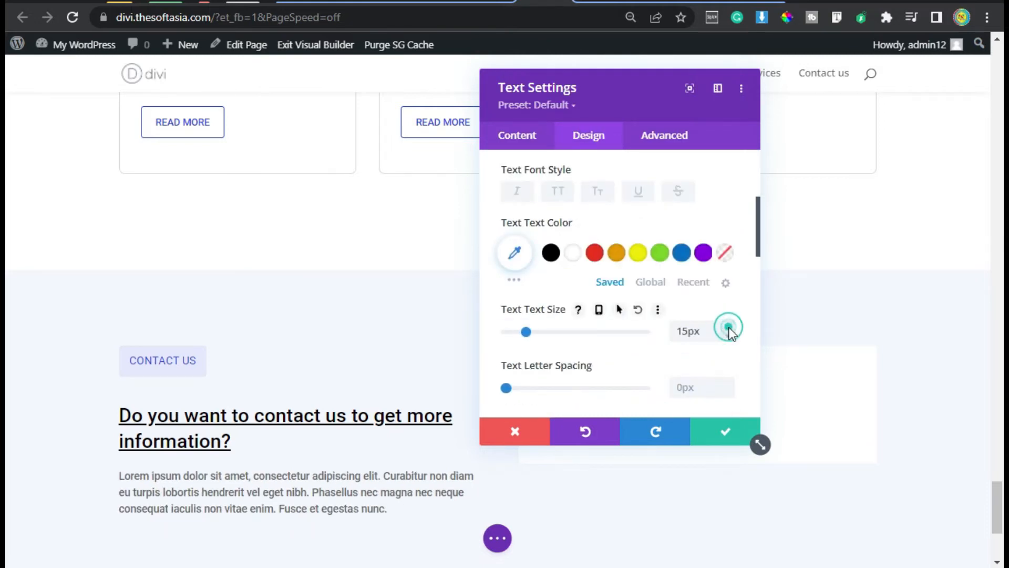
{"action": "scroll", "coordinate": [594, 311], "scroll_direction": "down", "scroll_amount": 2}
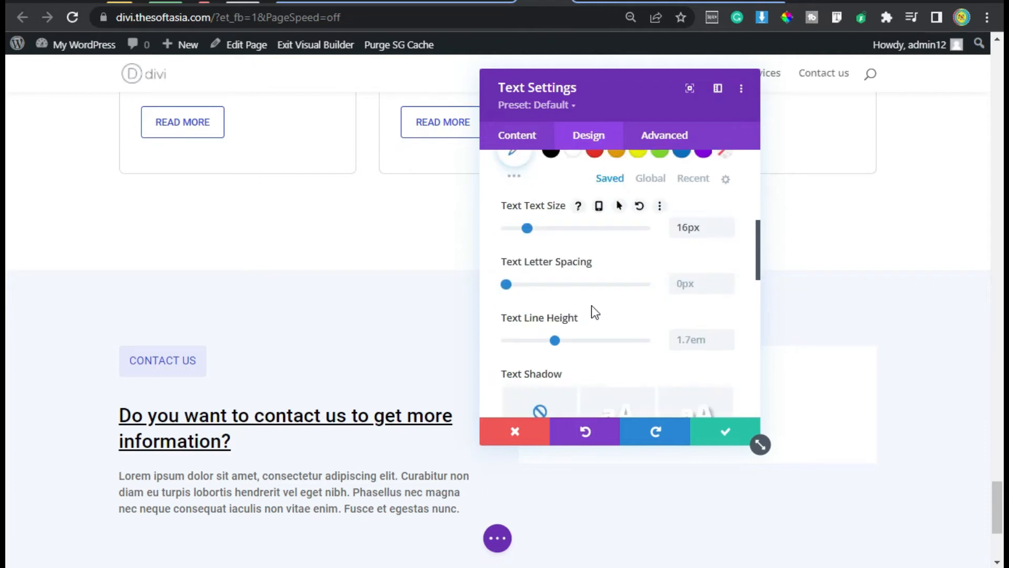
Step: Set the Lorem ipsum paragraph's text line height to 1.8em and save the text module
{"action": "left_click", "coordinate": [727, 336]}
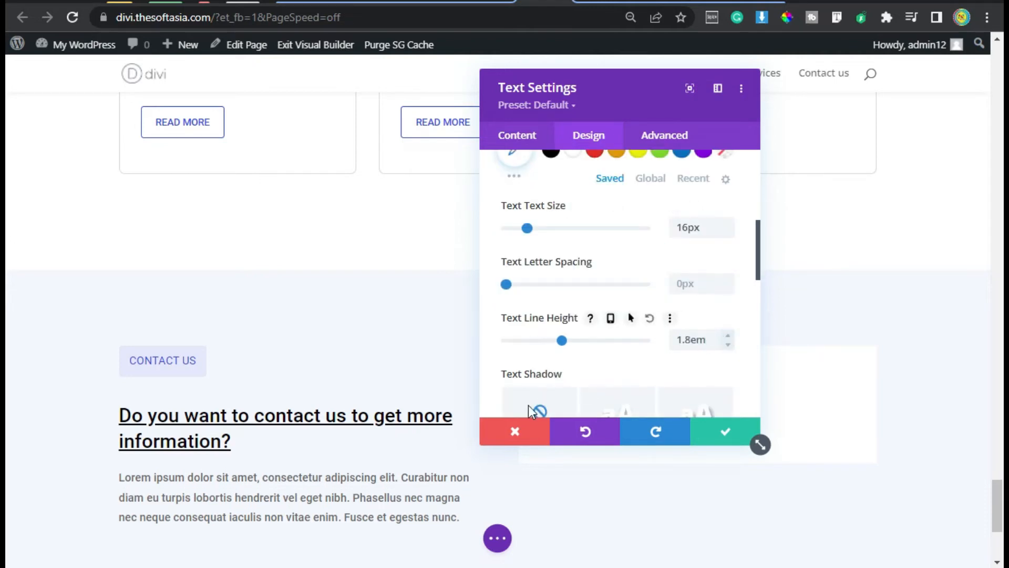
{"action": "left_click", "coordinate": [709, 438]}
{"action": "scroll", "coordinate": [369, 404], "scroll_direction": "down", "scroll_amount": 4}
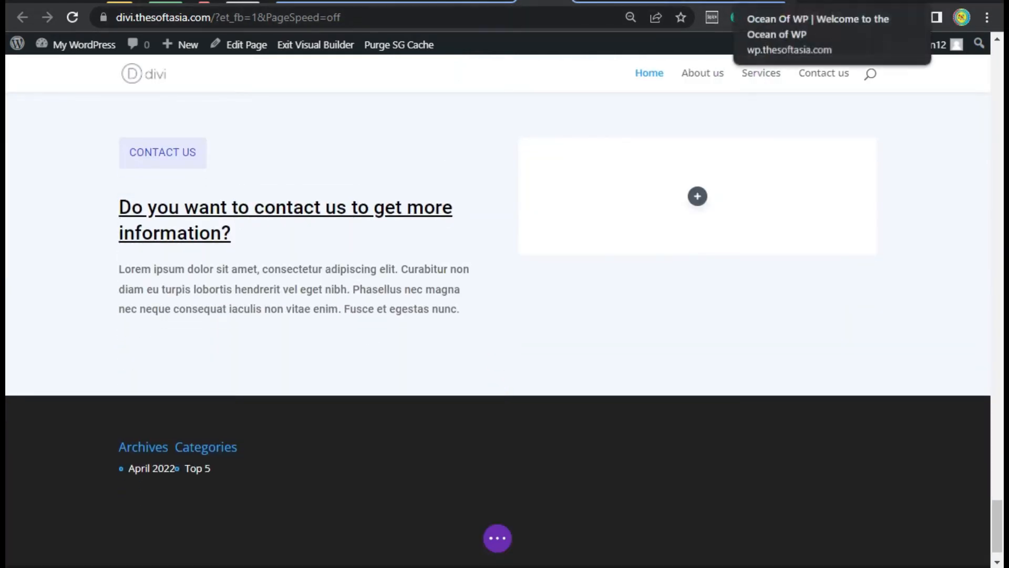
Step: Check the contact section on the reference page, and insert a Toggle module beneath the Lorem ipsum paragraph in the first column
{"action": "left_click", "coordinate": [763, 3]}
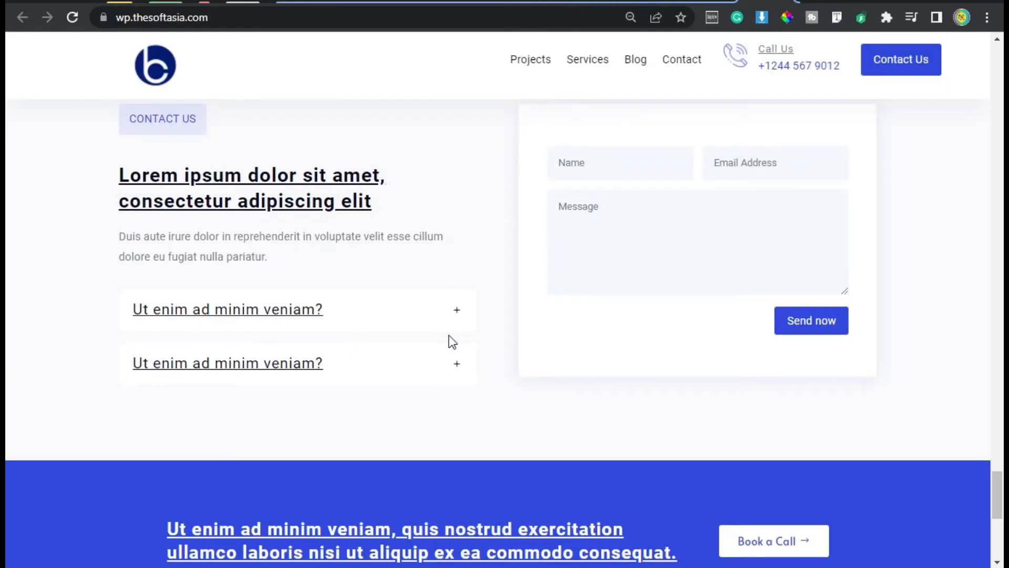
{"action": "left_click", "coordinate": [546, 3]}
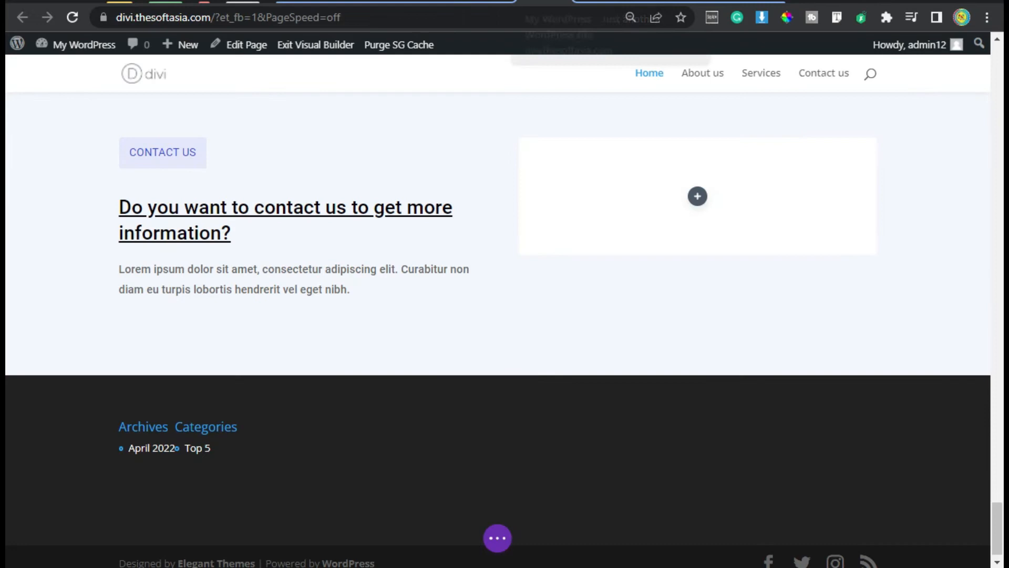
{"action": "mouse_move", "coordinate": [288, 281]}
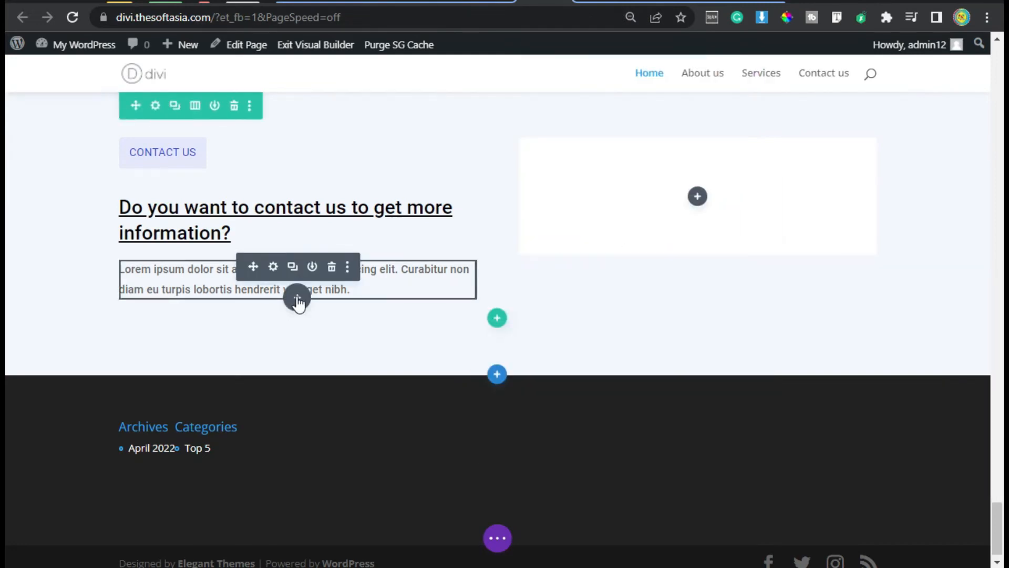
{"action": "left_click", "coordinate": [296, 298]}
{"action": "type", "text": "to"}
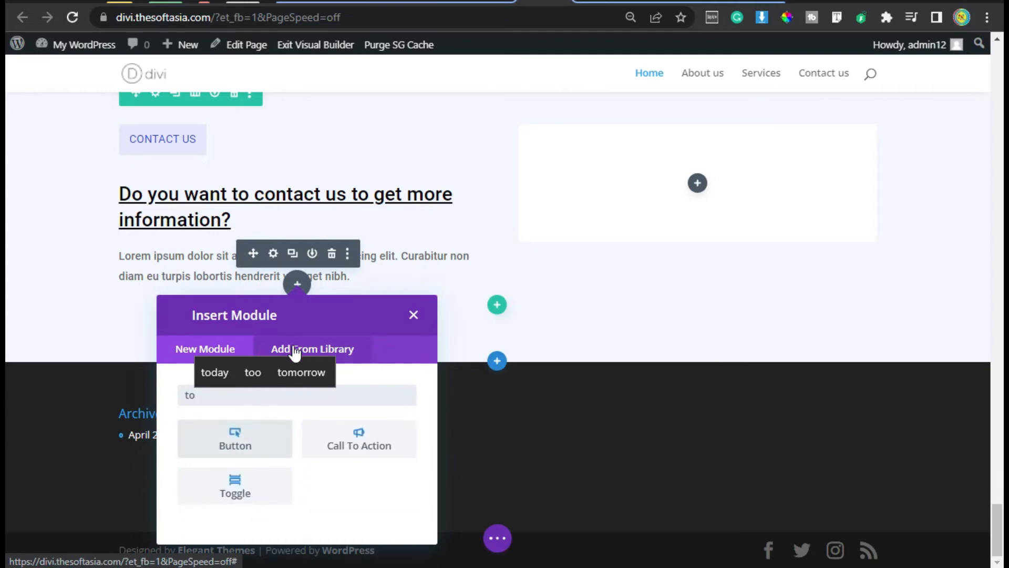
{"action": "left_click", "coordinate": [241, 492]}
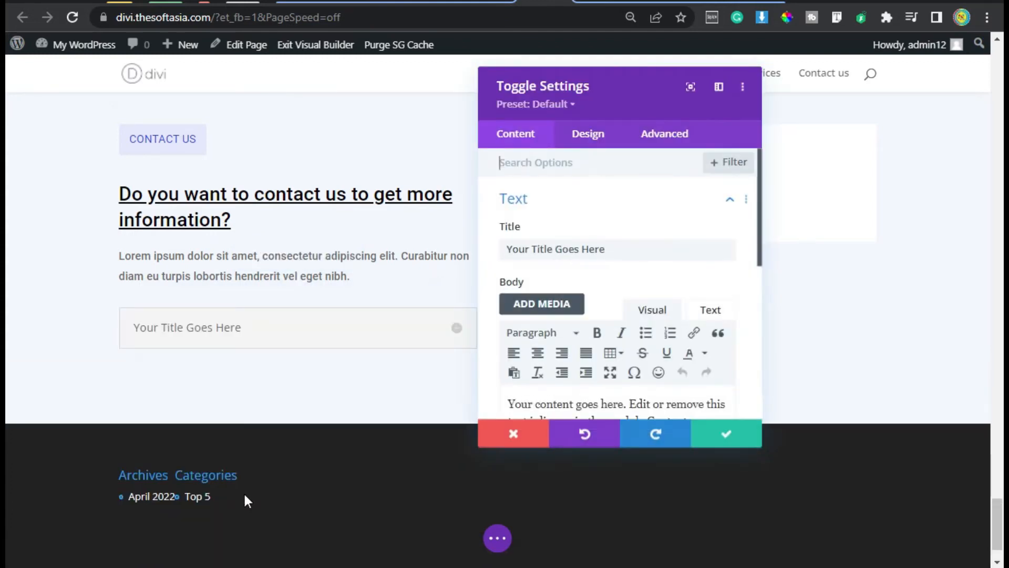
Step: Title the toggle "Want To Get Information About Our Services?" and replace its body with the Lorem ipsum text ending "lobortis hendrerit vel eget nibh."
{"action": "left_click_drag", "start_coordinate": [622, 247], "coordinate": [505, 247]}
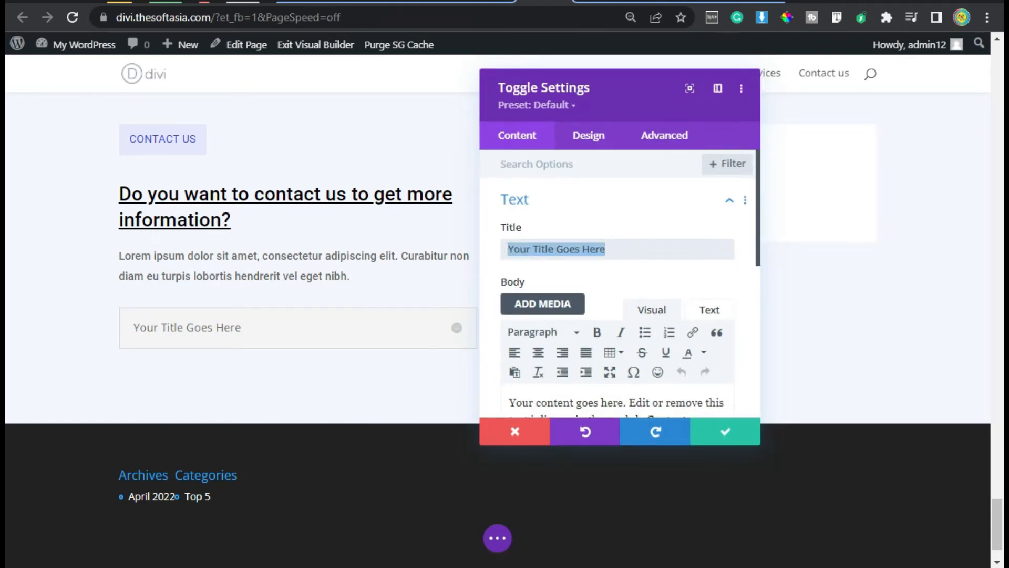
{"action": "type", "text": "Want To Get Information About Our Services?"}
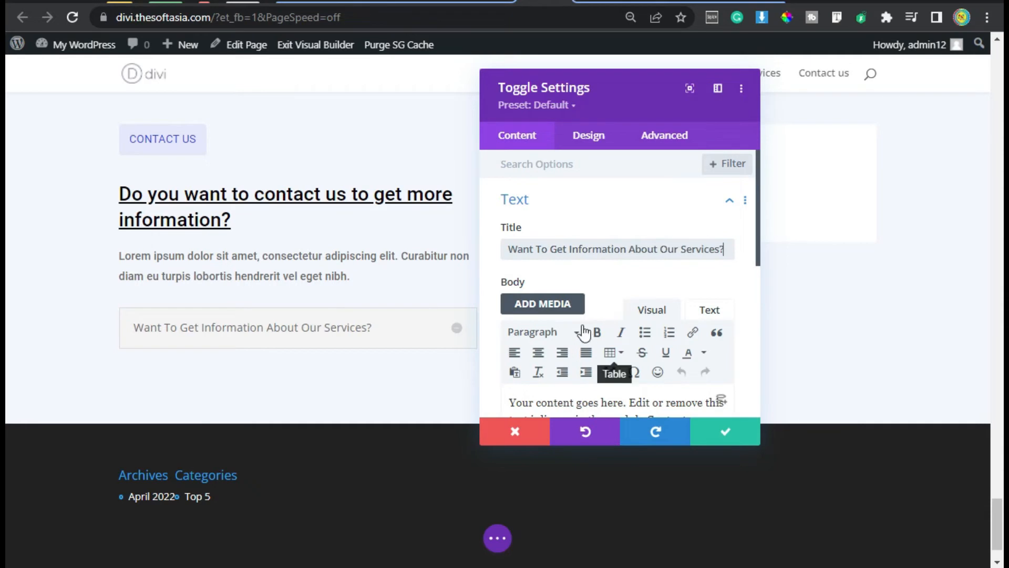
{"action": "scroll", "coordinate": [584, 331], "scroll_direction": "down", "scroll_amount": 2}
{"action": "left_click", "coordinate": [560, 331]}
{"action": "key", "text": "ctrl+a"}
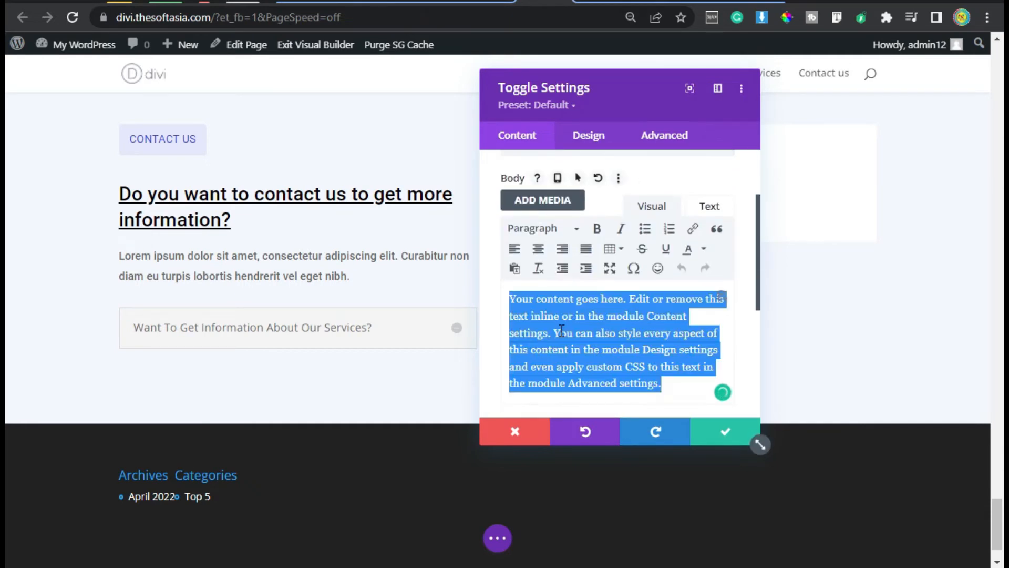
{"action": "type", "text": "Lorem ipsum dolor sit amet, consectetur adipiscing elit. Curabitur non diam eu turpis lobortis hendrerit vel eget nibh."}
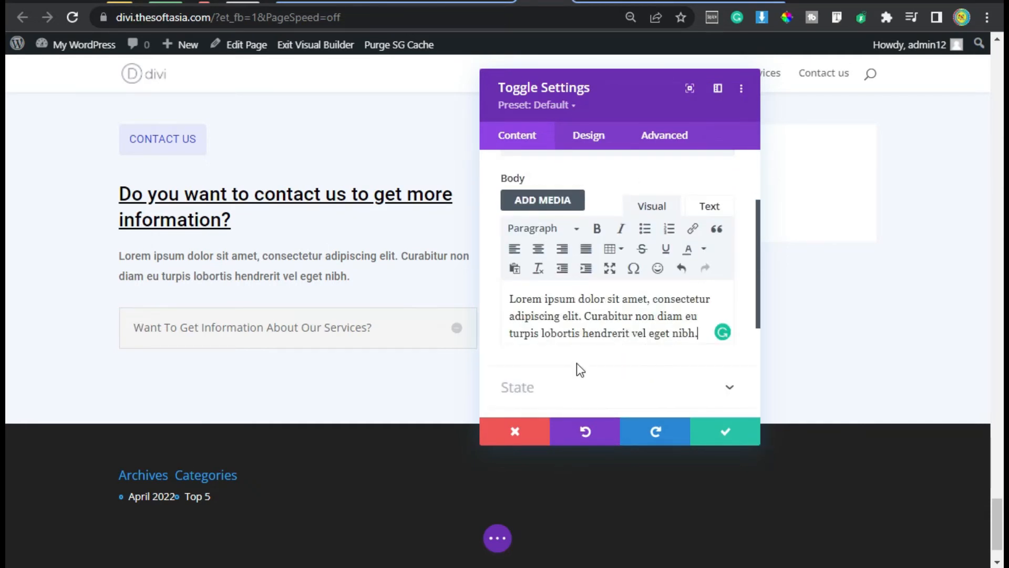
Step: Review the toggle's State choices and its background options
{"action": "scroll", "coordinate": [578, 381], "scroll_direction": "down", "scroll_amount": 2}
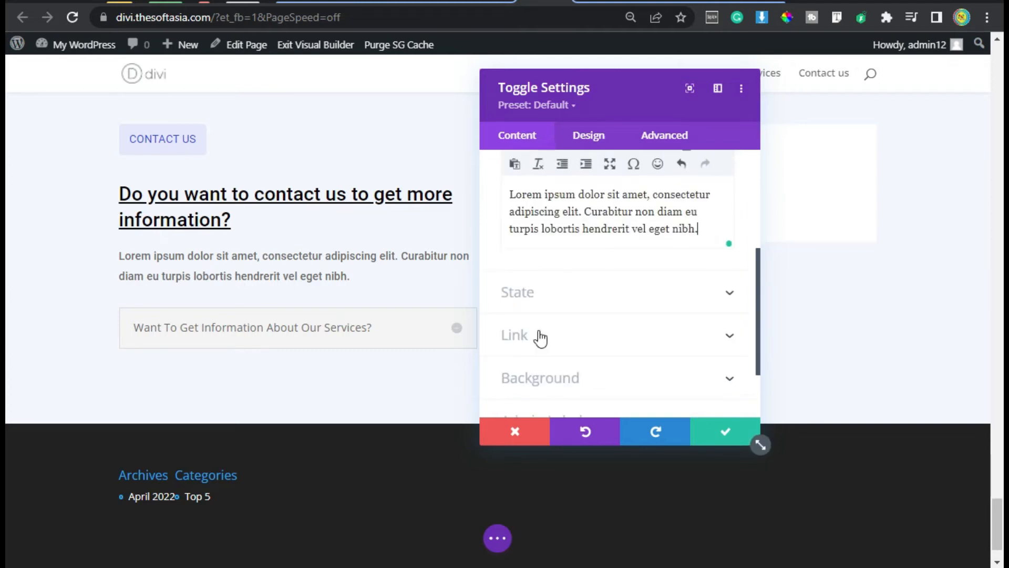
{"action": "left_click", "coordinate": [546, 295]}
{"action": "left_click_drag", "start_coordinate": [577, 103], "coordinate": [630, 106]}
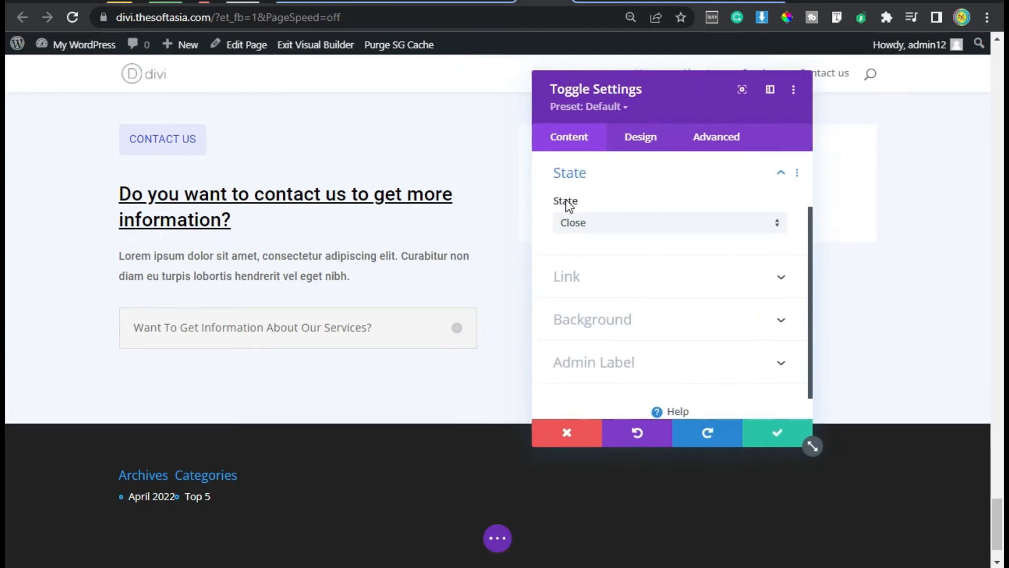
{"action": "left_click", "coordinate": [622, 225]}
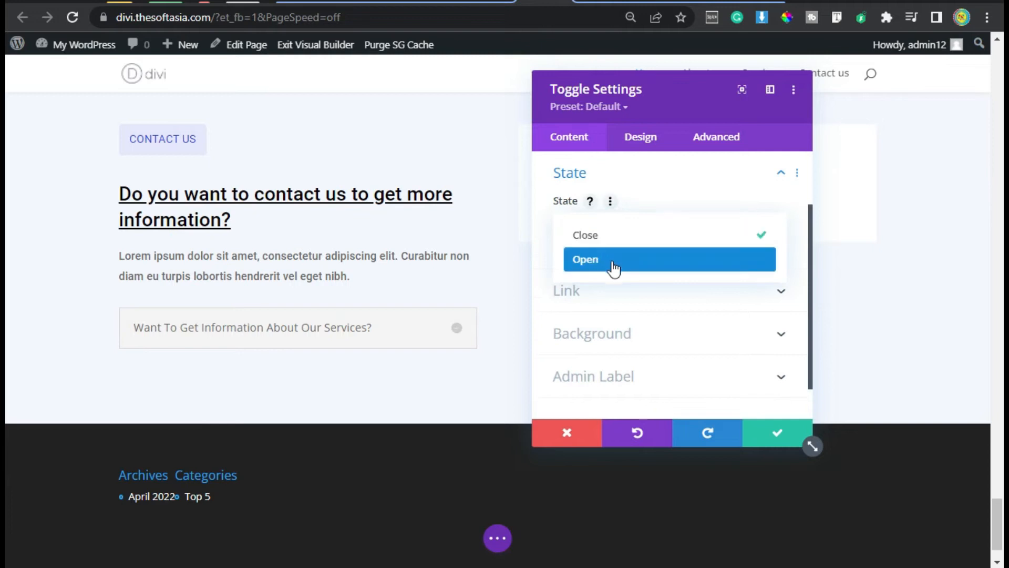
{"action": "left_click", "coordinate": [670, 193]}
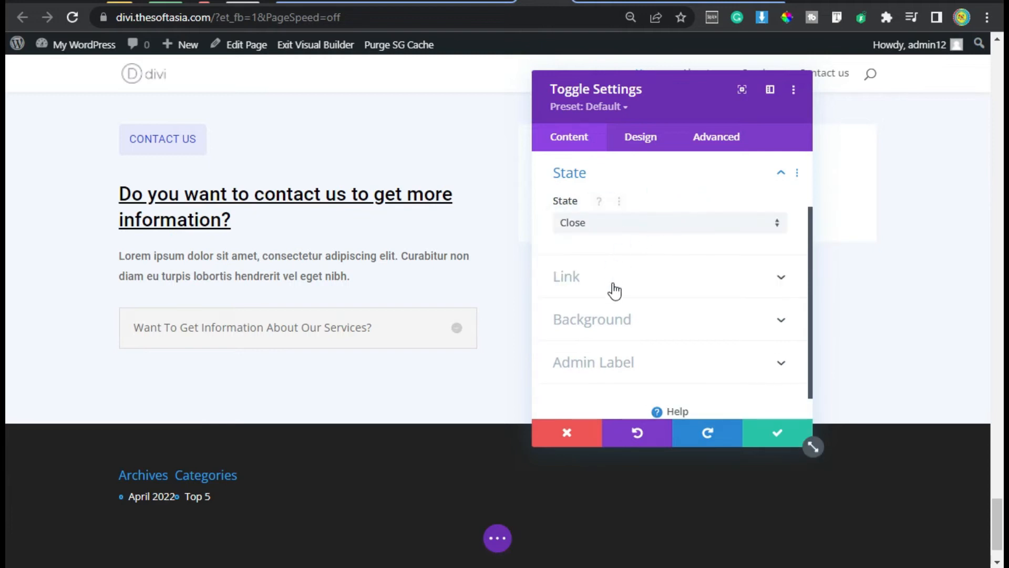
{"action": "left_click", "coordinate": [628, 330]}
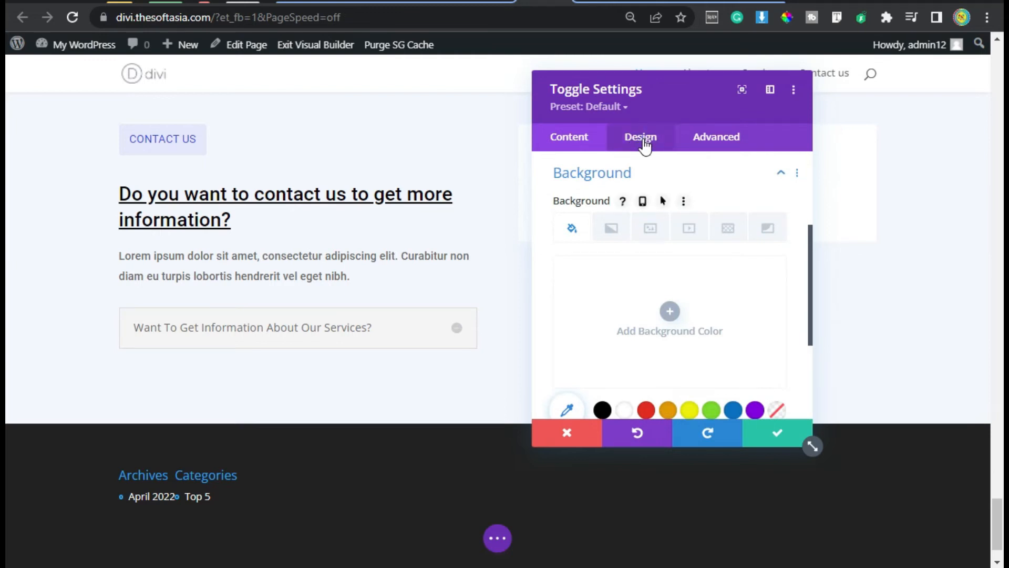
Step: Set both the closed and open icon colors of the toggle to black (#000000)
{"action": "left_click", "coordinate": [646, 146]}
{"action": "left_click", "coordinate": [604, 216]}
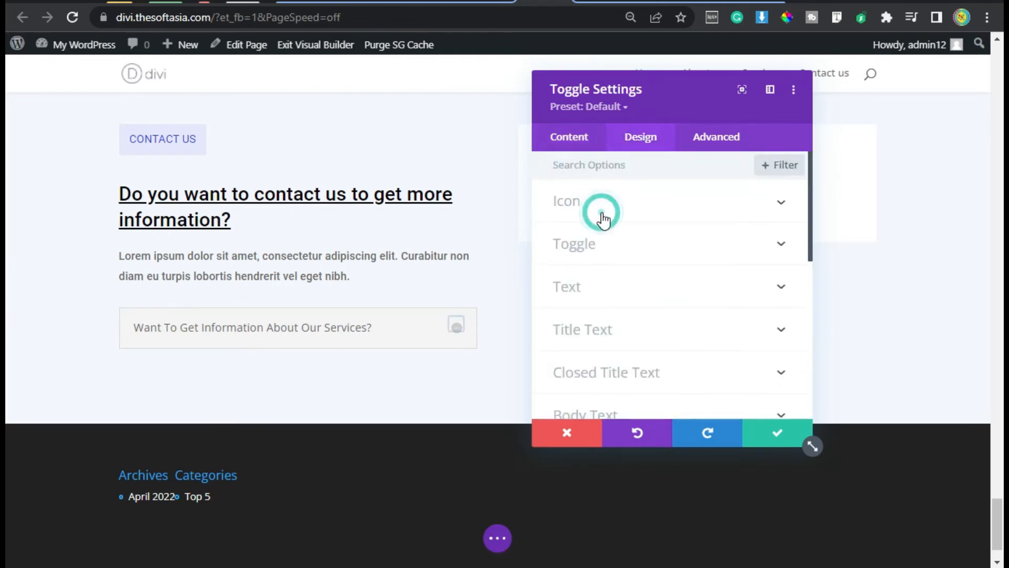
{"action": "left_click", "coordinate": [602, 259]}
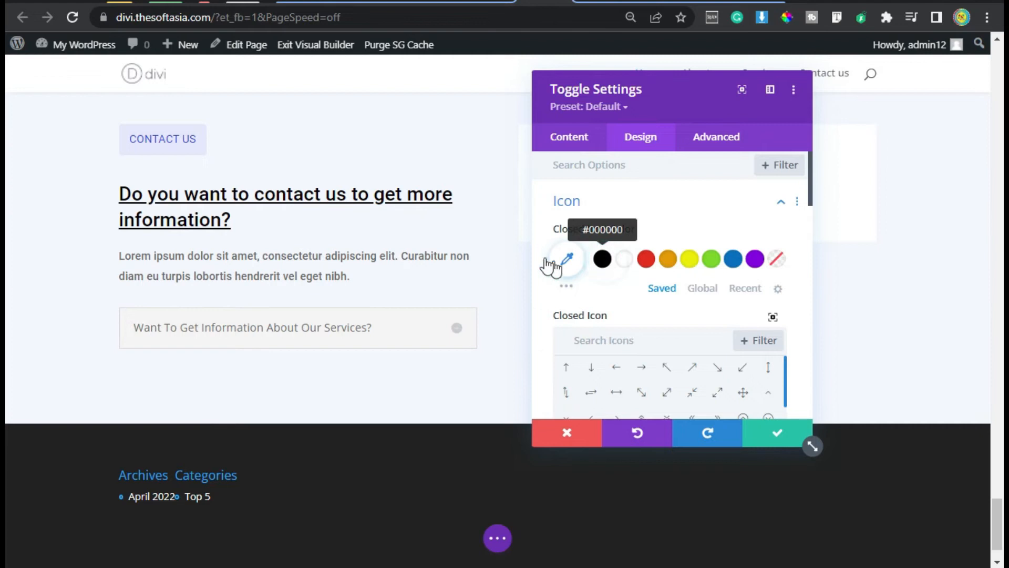
{"action": "scroll", "coordinate": [547, 249], "scroll_direction": "down", "scroll_amount": 2}
{"action": "scroll", "coordinate": [544, 255], "scroll_direction": "down", "scroll_amount": 2}
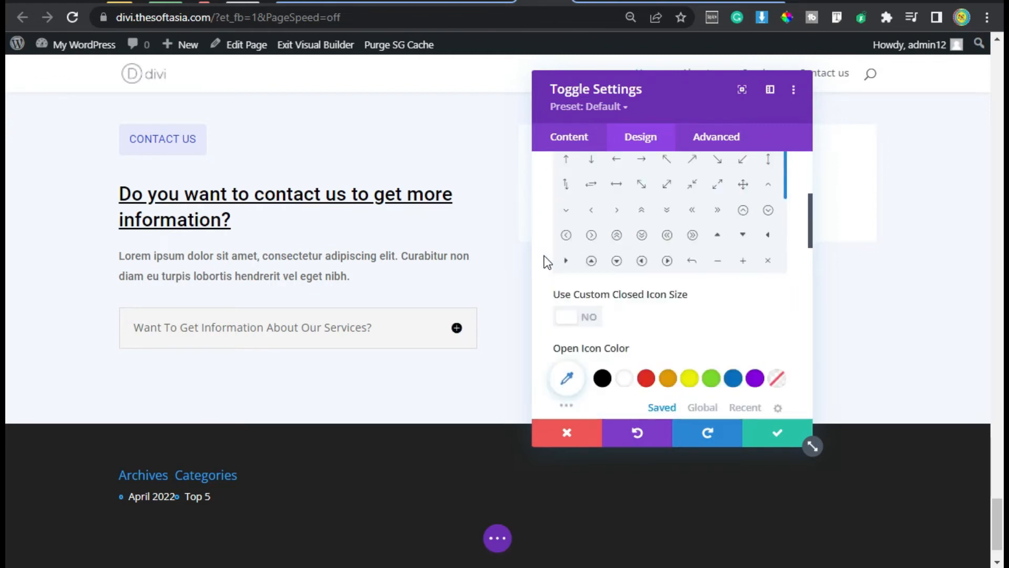
{"action": "left_click", "coordinate": [602, 378]}
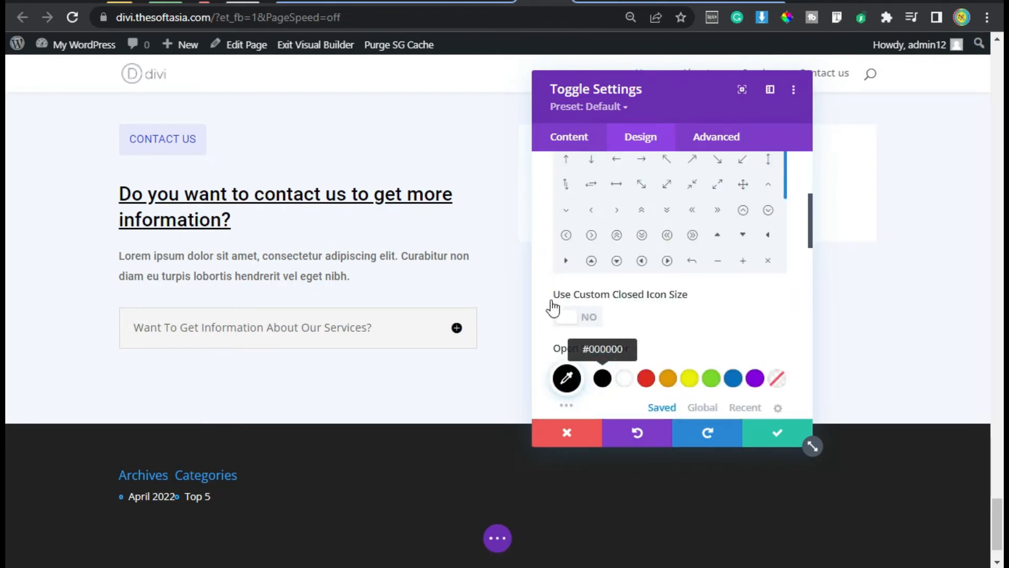
{"action": "scroll", "coordinate": [540, 286], "scroll_direction": "down", "scroll_amount": 6}
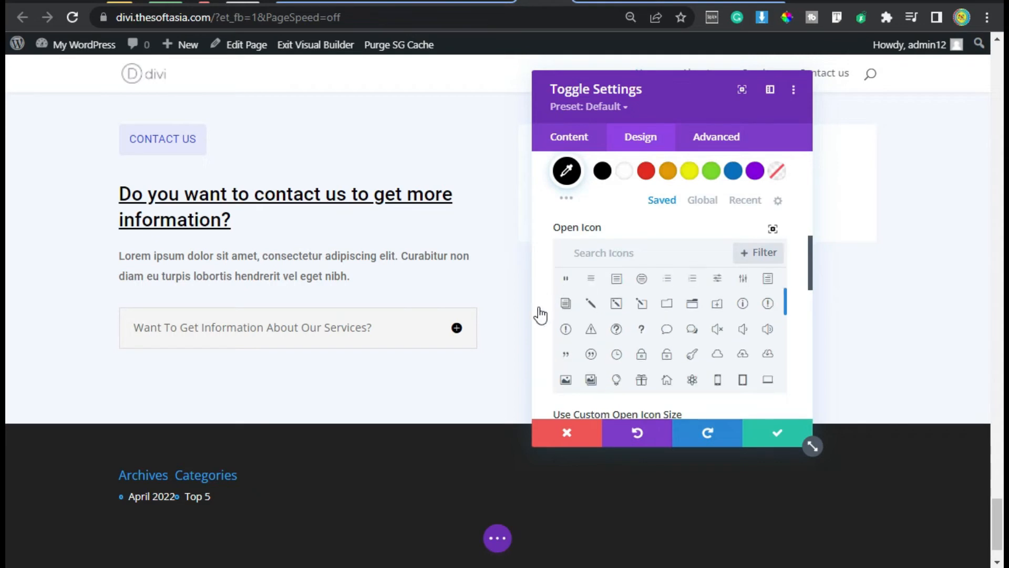
Step: Set the open and closed toggle background colors to white (#FFFFFF)
{"action": "scroll", "coordinate": [544, 302], "scroll_direction": "down", "scroll_amount": 2}
{"action": "left_click", "coordinate": [604, 190]}
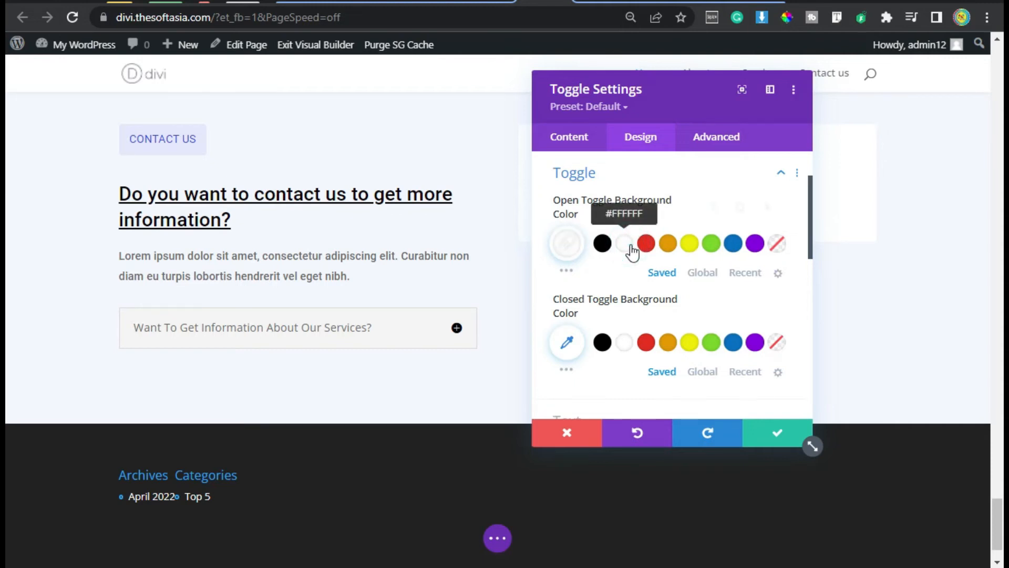
{"action": "left_click", "coordinate": [625, 345]}
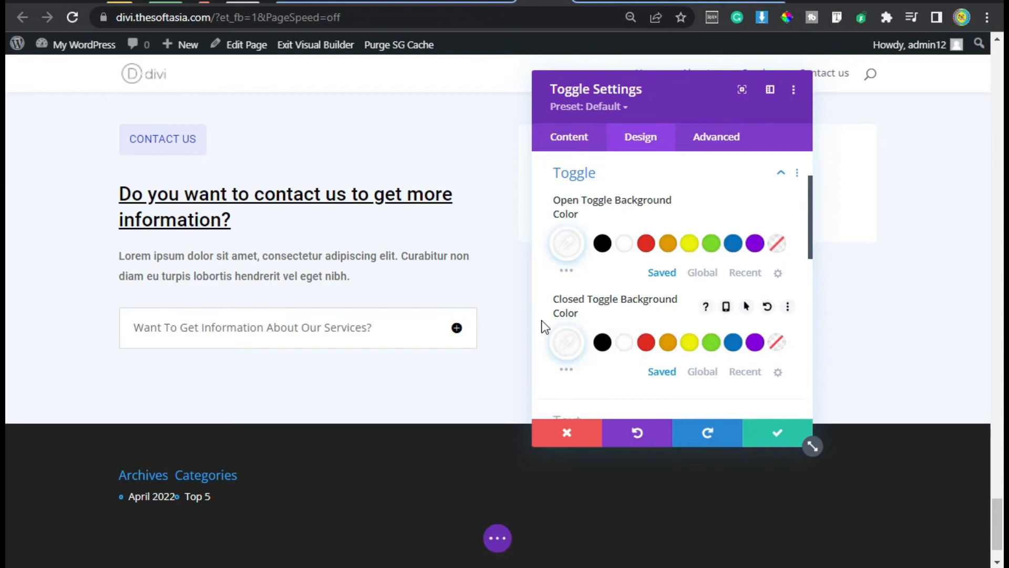
Step: Set the toggle's title font to Roboto
{"action": "scroll", "coordinate": [542, 320], "scroll_direction": "down", "scroll_amount": 2}
{"action": "left_click", "coordinate": [605, 355]}
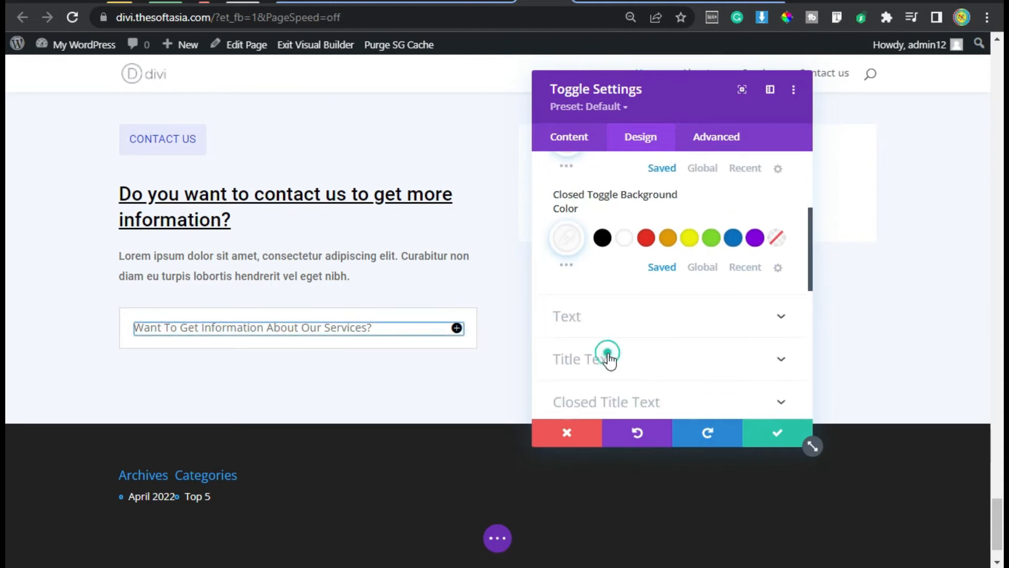
{"action": "scroll", "coordinate": [599, 339], "scroll_direction": "down", "scroll_amount": 4}
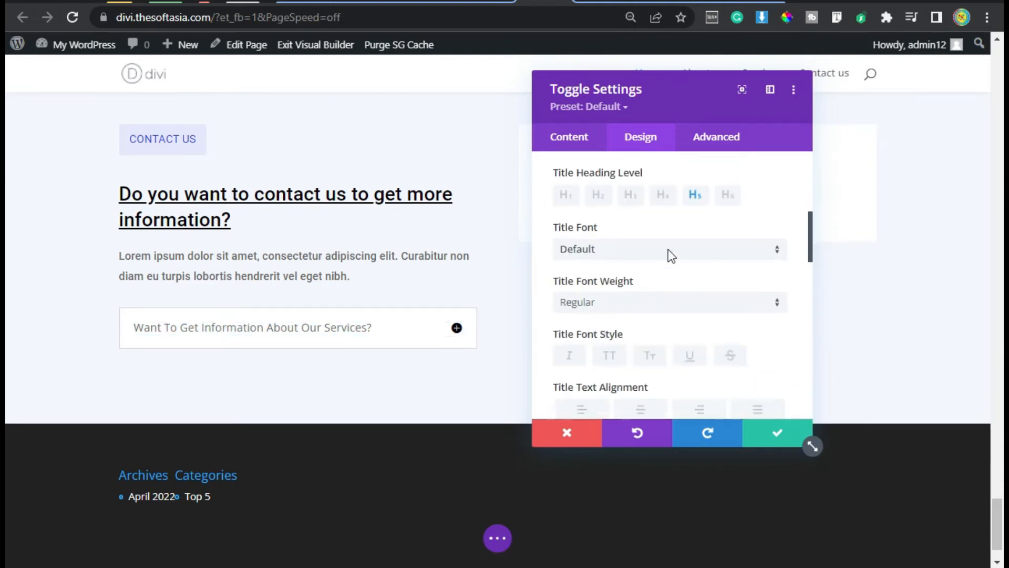
{"action": "left_click", "coordinate": [603, 258]}
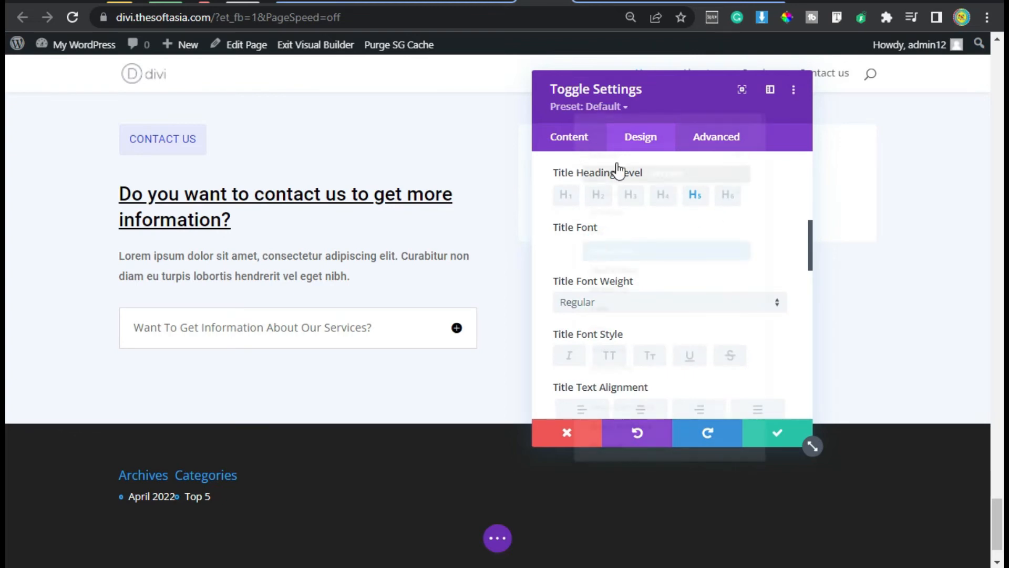
{"action": "type", "text": "roboto"}
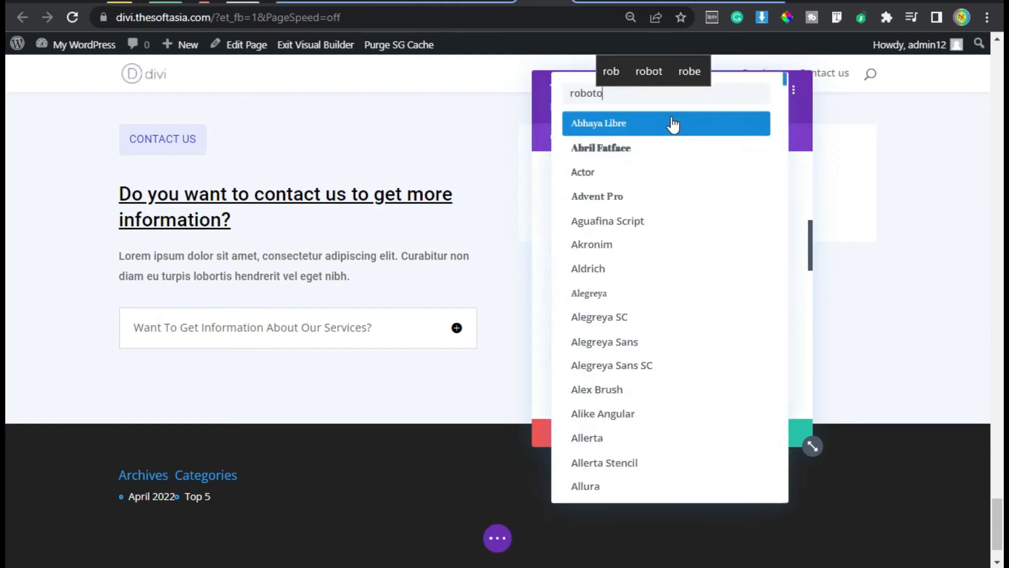
{"action": "left_click", "coordinate": [671, 126]}
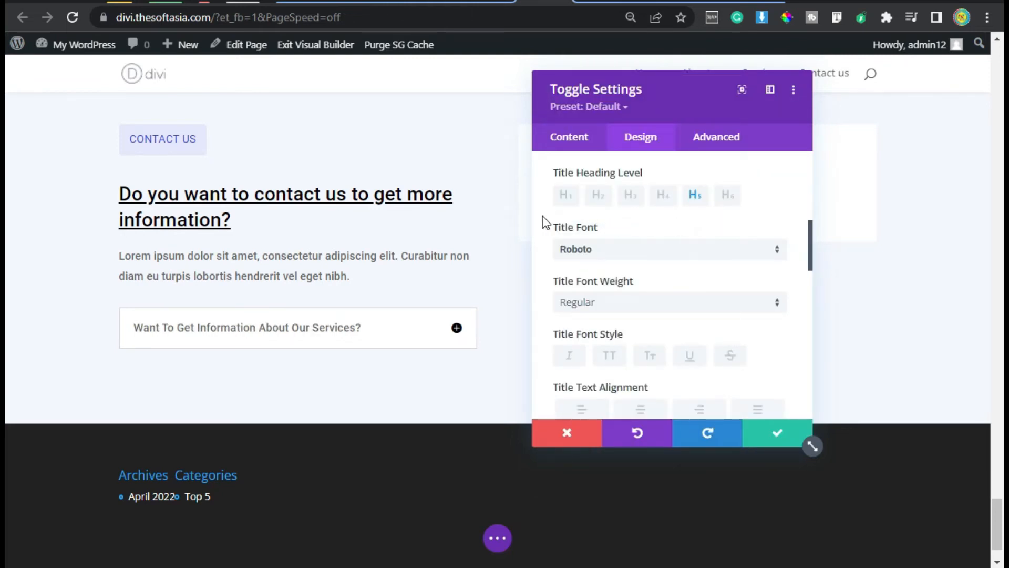
Step: Set the toggle's title text color and open title text color to black (#000000)
{"action": "scroll", "coordinate": [547, 231], "scroll_direction": "up", "scroll_amount": 4}
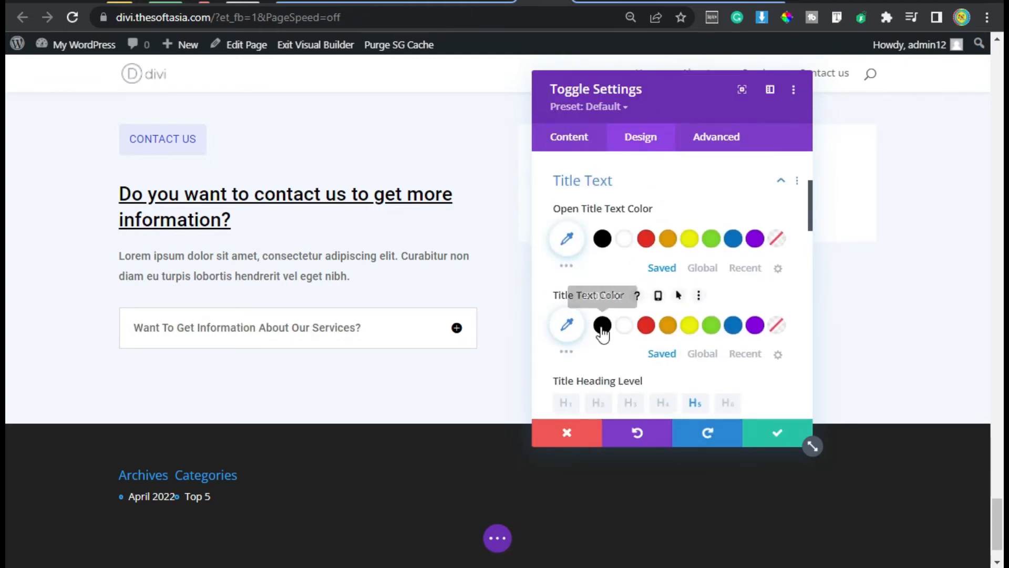
{"action": "left_click", "coordinate": [602, 327]}
{"action": "left_click", "coordinate": [604, 240]}
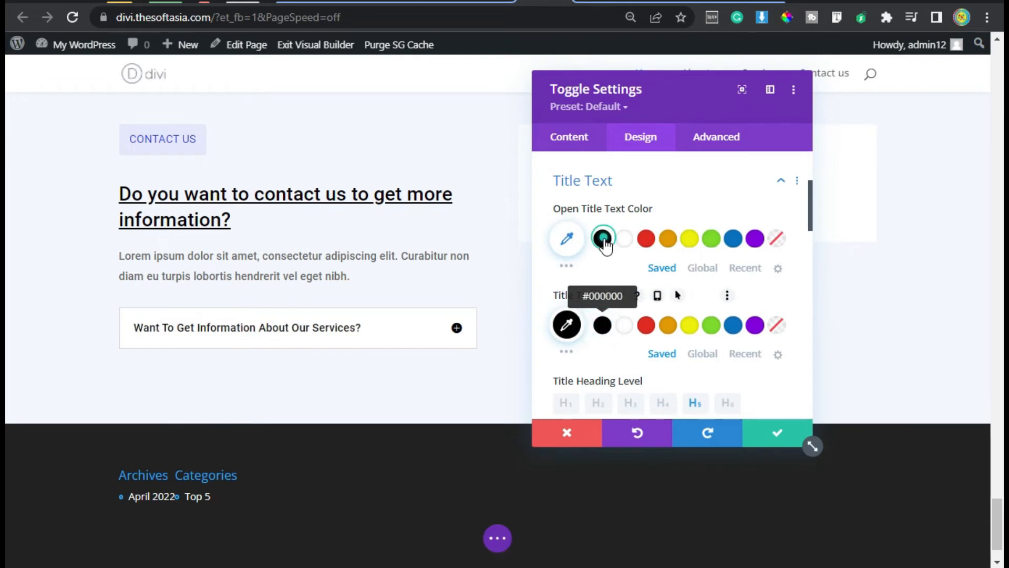
Step: Give the toggle a bottom margin of 15px
{"action": "scroll", "coordinate": [544, 303], "scroll_direction": "down", "scroll_amount": 4}
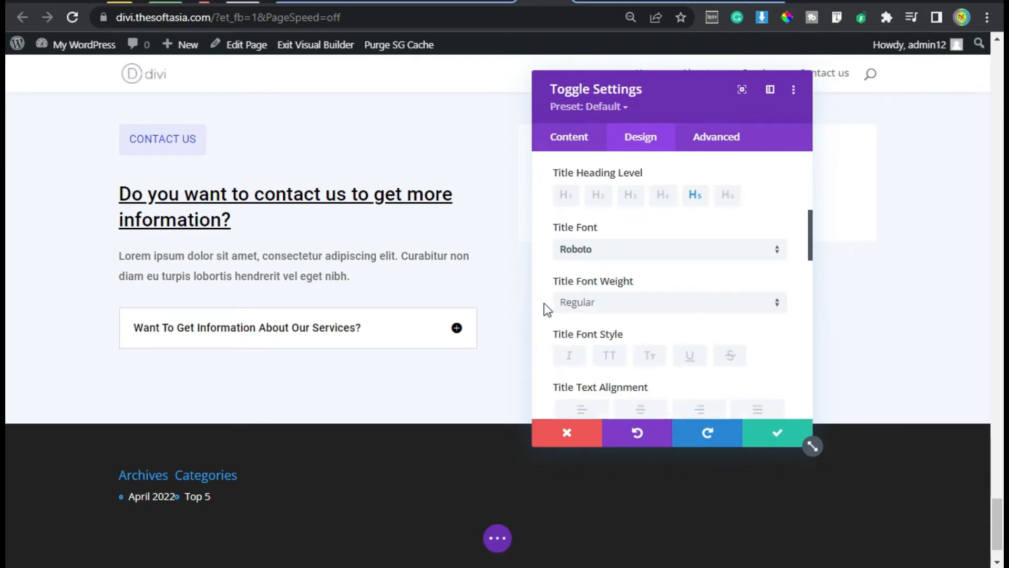
{"action": "scroll", "coordinate": [544, 302], "scroll_direction": "down", "scroll_amount": 8}
{"action": "scroll", "coordinate": [546, 303], "scroll_direction": "down", "scroll_amount": 3}
{"action": "left_click", "coordinate": [607, 276]}
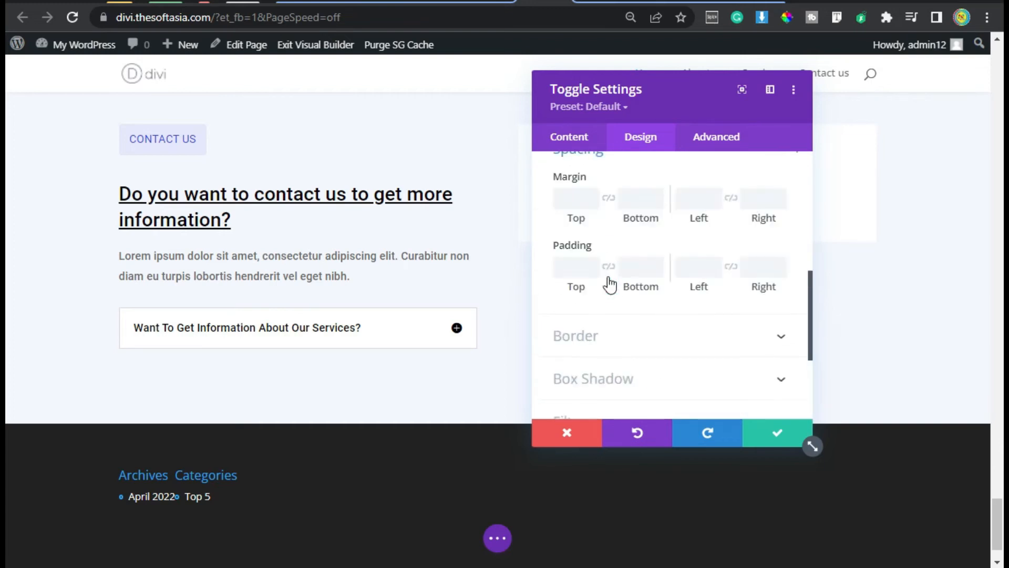
{"action": "scroll", "coordinate": [610, 284], "scroll_direction": "up", "scroll_amount": 1}
{"action": "left_click", "coordinate": [631, 227]}
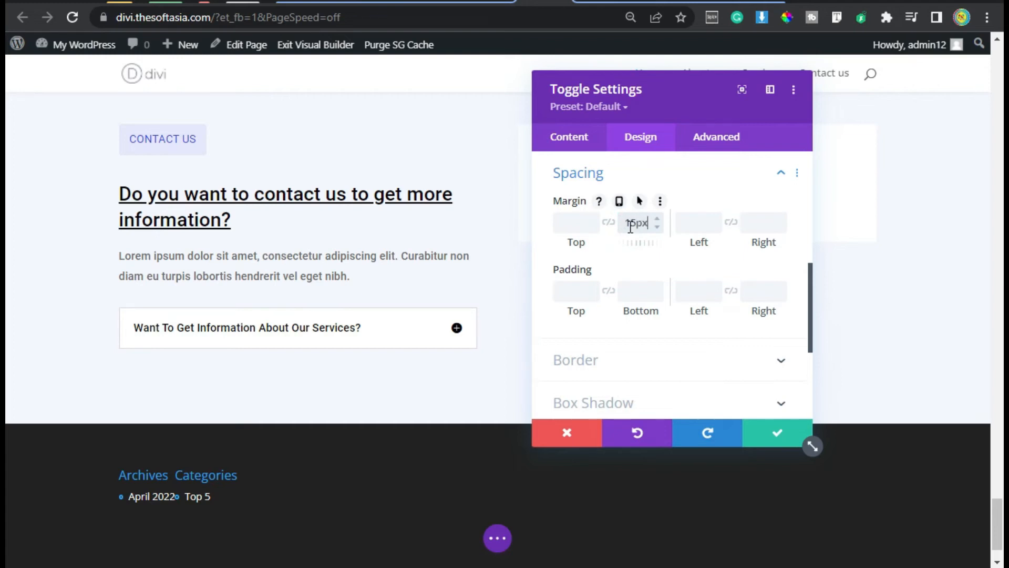
Step: Set the toggle's top and bottom padding to 18px, linking the two values
{"action": "left_click", "coordinate": [575, 292]}
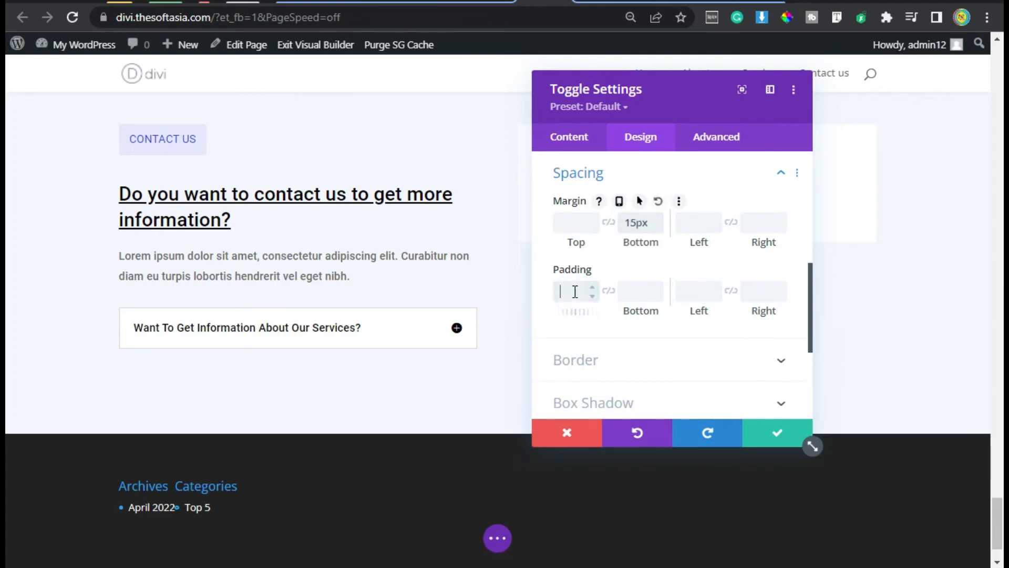
{"action": "type", "text": "18px"}
{"action": "left_click", "coordinate": [594, 288]}
{"action": "left_click", "coordinate": [608, 293]}
{"action": "left_click", "coordinate": [591, 293]}
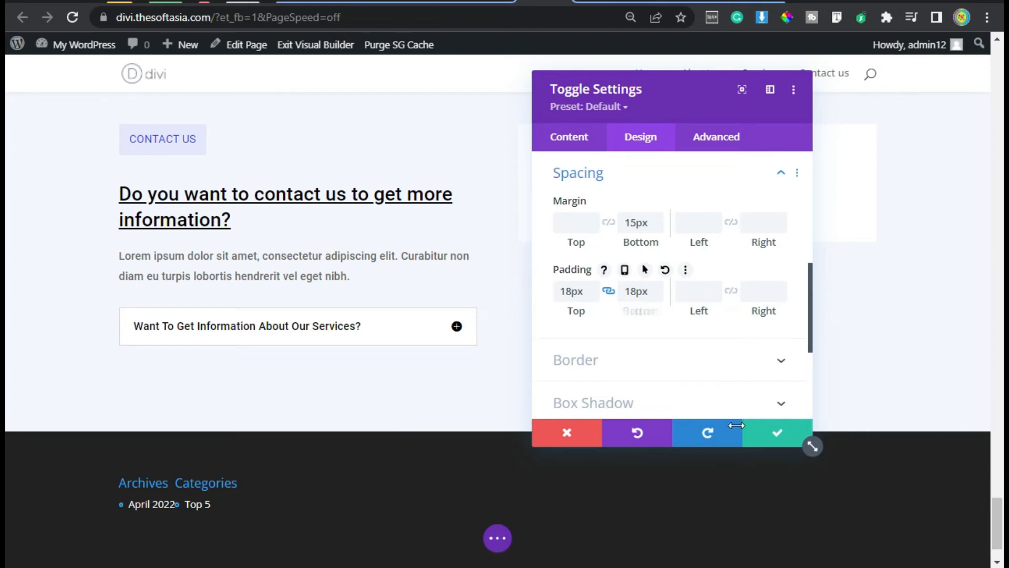
Step: Save the toggle's settings and duplicate the toggle
{"action": "left_click", "coordinate": [777, 437]}
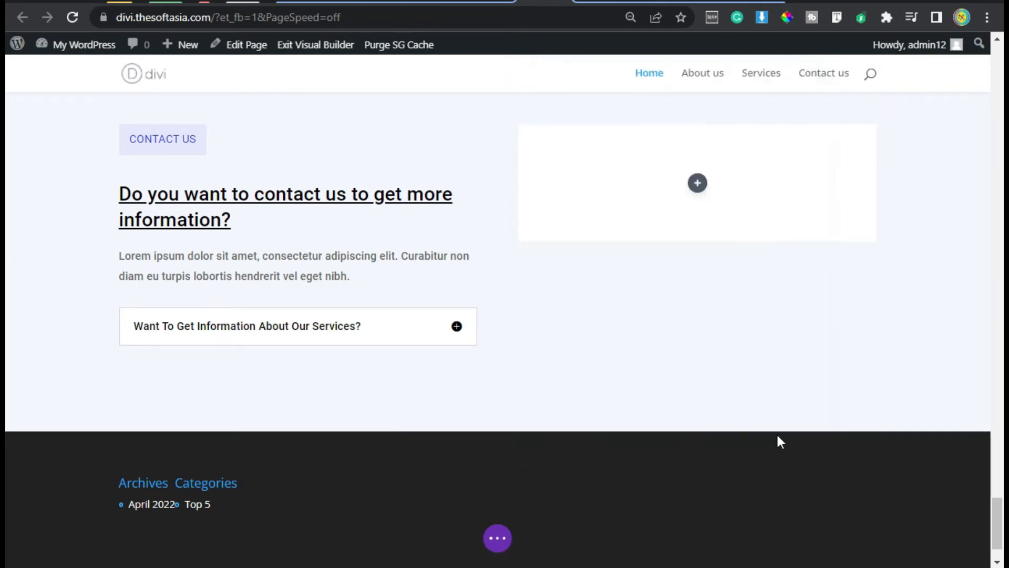
{"action": "mouse_move", "coordinate": [241, 333]}
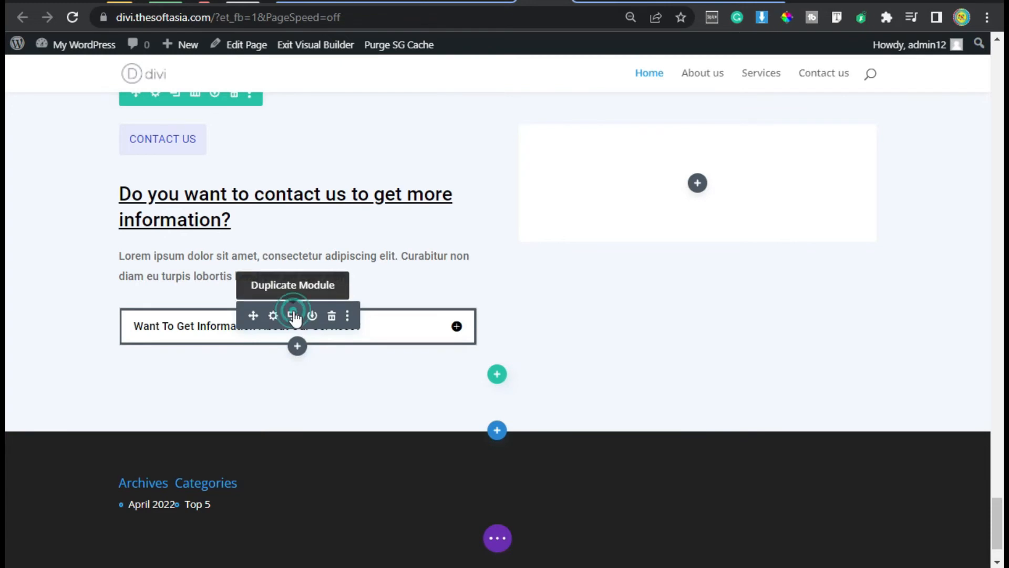
{"action": "left_click", "coordinate": [293, 316]}
Step: Retitle the duplicated toggle "Want To Know About Our Expertise?" and save it
{"action": "left_click", "coordinate": [273, 365]}
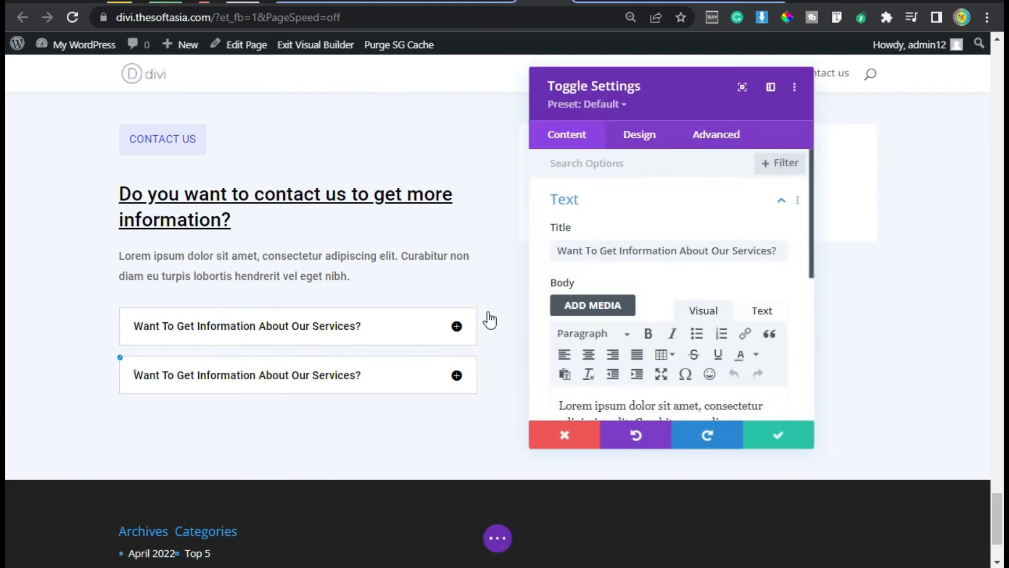
{"action": "left_click", "coordinate": [567, 249]}
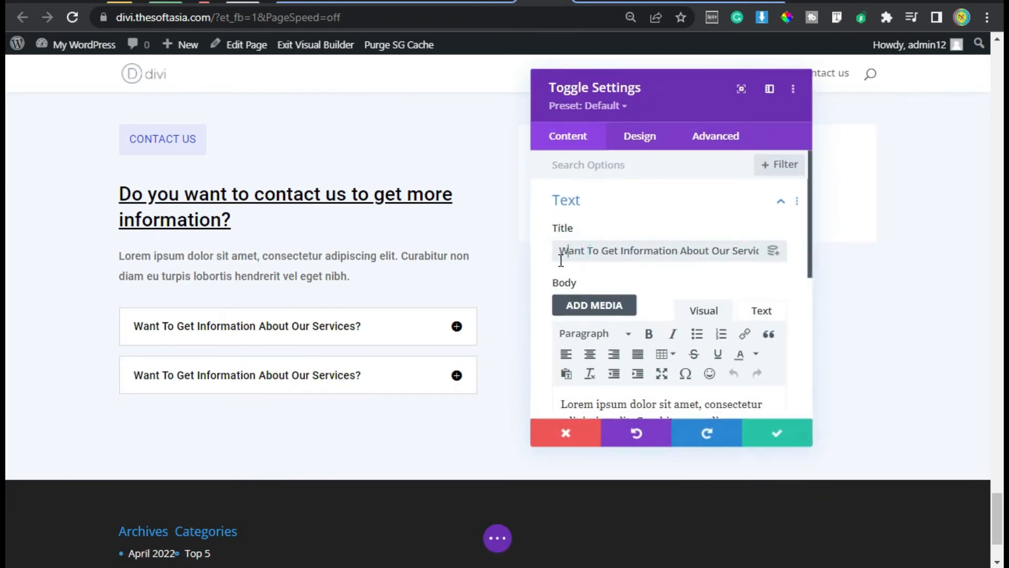
{"action": "key", "text": "ctrl+a"}
{"action": "type", "text": "Want To Know About Our Expertise?"}
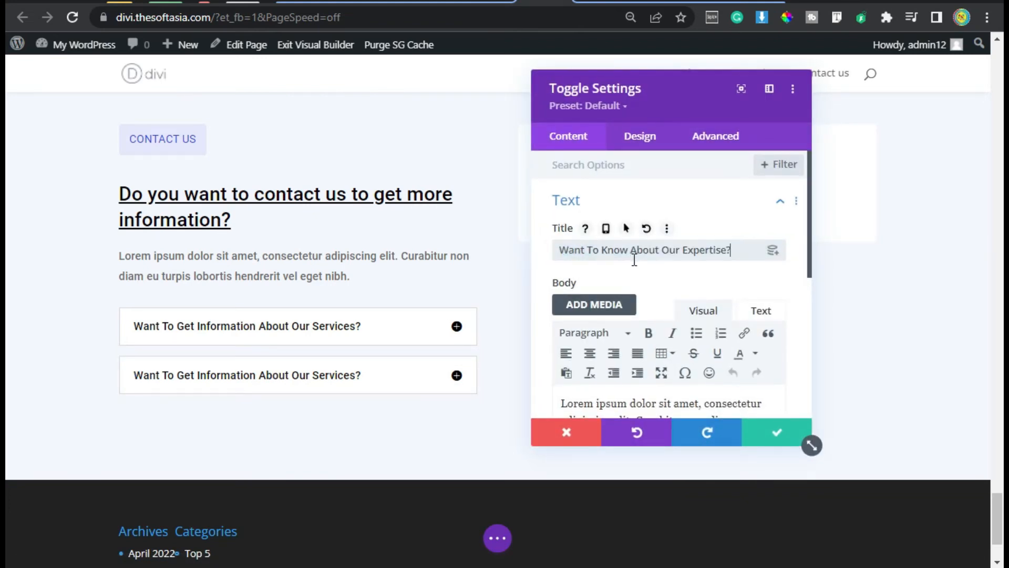
{"action": "scroll", "coordinate": [628, 263], "scroll_direction": "down", "scroll_amount": 2}
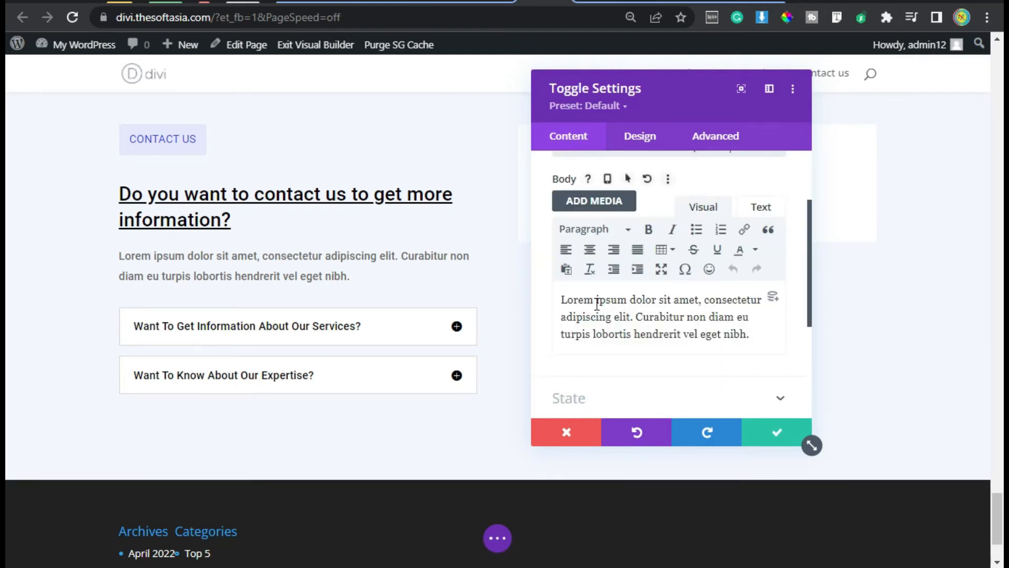
{"action": "left_click", "coordinate": [777, 435]}
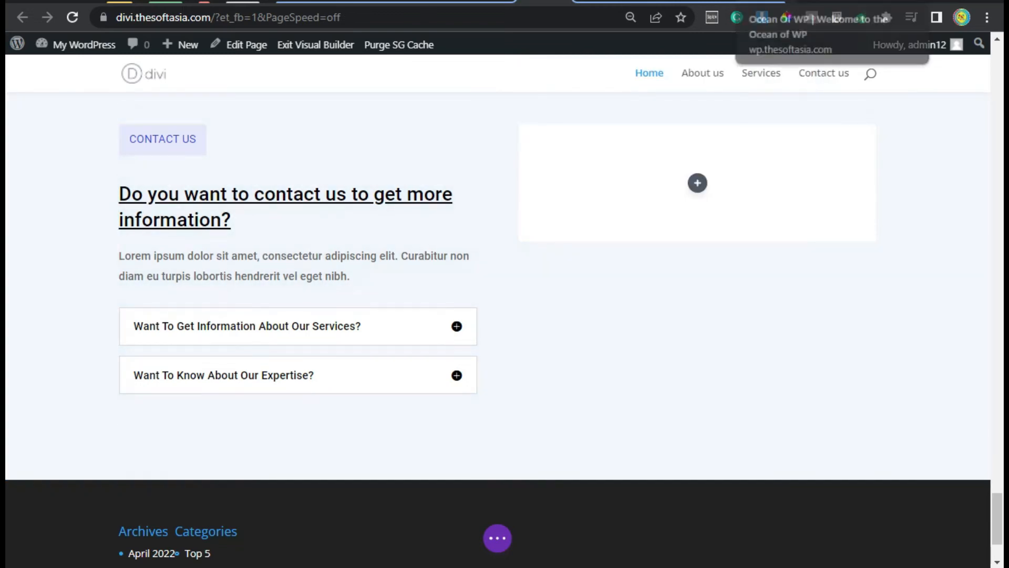
Step: Switch to the reference page and compare its contact section's label, heading and paragraph with the built left column
{"action": "left_click", "coordinate": [778, 4]}
{"action": "scroll", "coordinate": [327, 234], "scroll_direction": "up", "scroll_amount": 2}
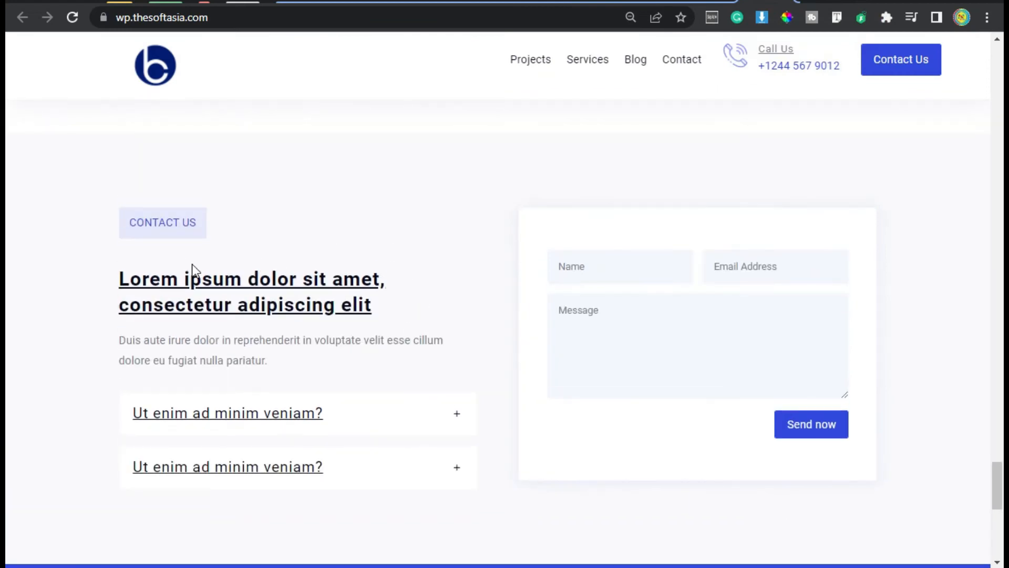
{"action": "left_click_drag", "start_coordinate": [116, 221], "coordinate": [212, 233]}
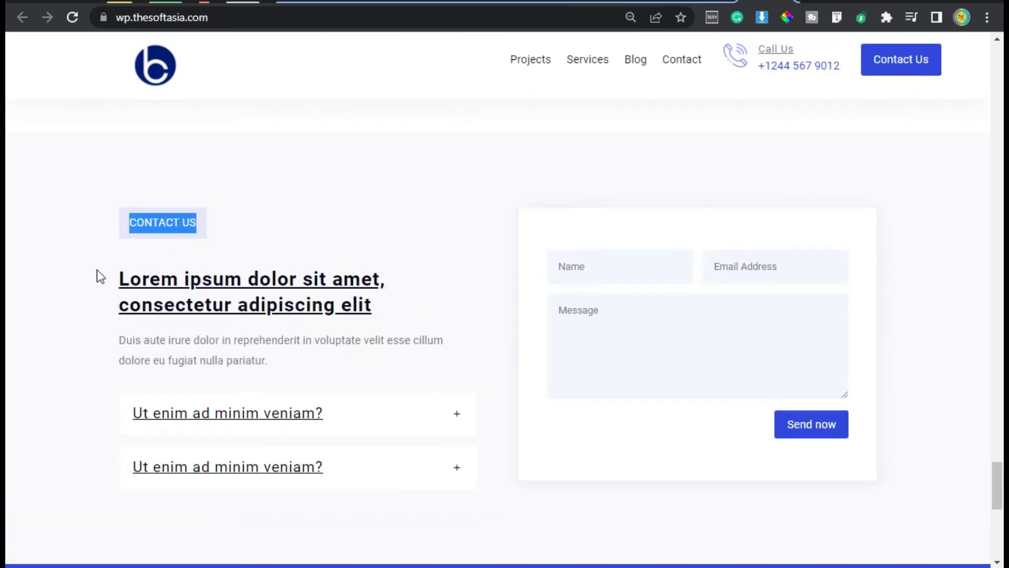
{"action": "left_click_drag", "start_coordinate": [99, 269], "coordinate": [458, 324]}
{"action": "left_click_drag", "start_coordinate": [298, 362], "coordinate": [126, 334]}
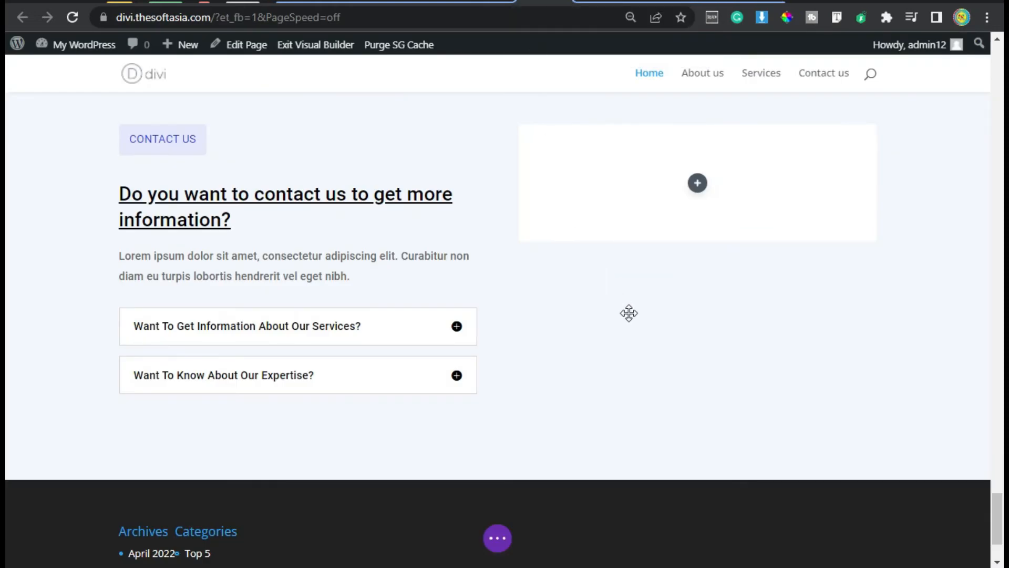
Step: Insert a Contact Form module into the empty second column of the contact section
{"action": "left_click", "coordinate": [698, 184]}
{"action": "type", "text": "co"}
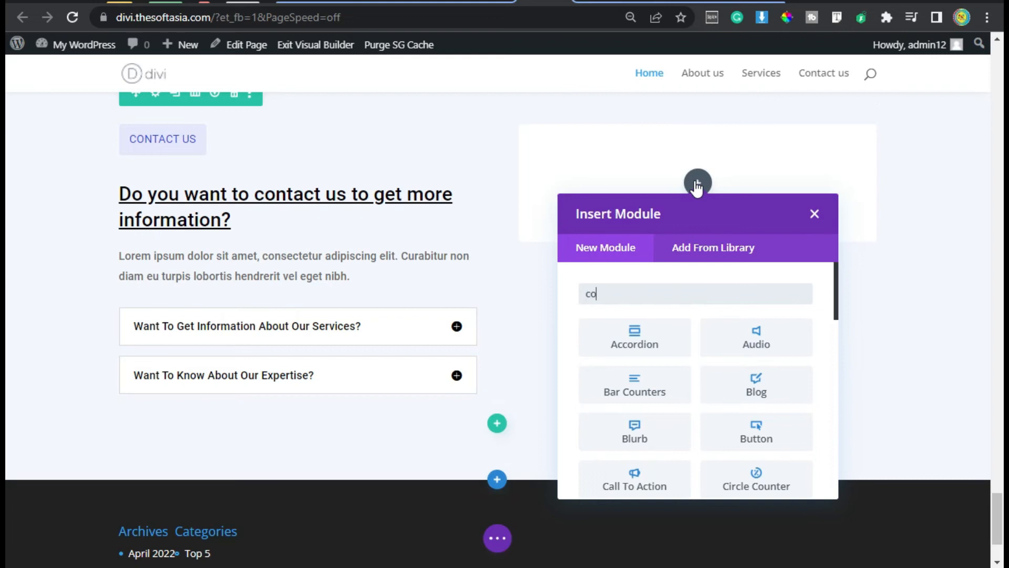
{"action": "type", "text": "n"}
{"action": "left_click", "coordinate": [635, 344]}
Step: Set the contact form's submit button text to "Send Now", moving the settings window off the form
{"action": "scroll", "coordinate": [580, 226], "scroll_direction": "down", "scroll_amount": 4}
{"action": "left_click_drag", "start_coordinate": [621, 90], "coordinate": [315, 84]}
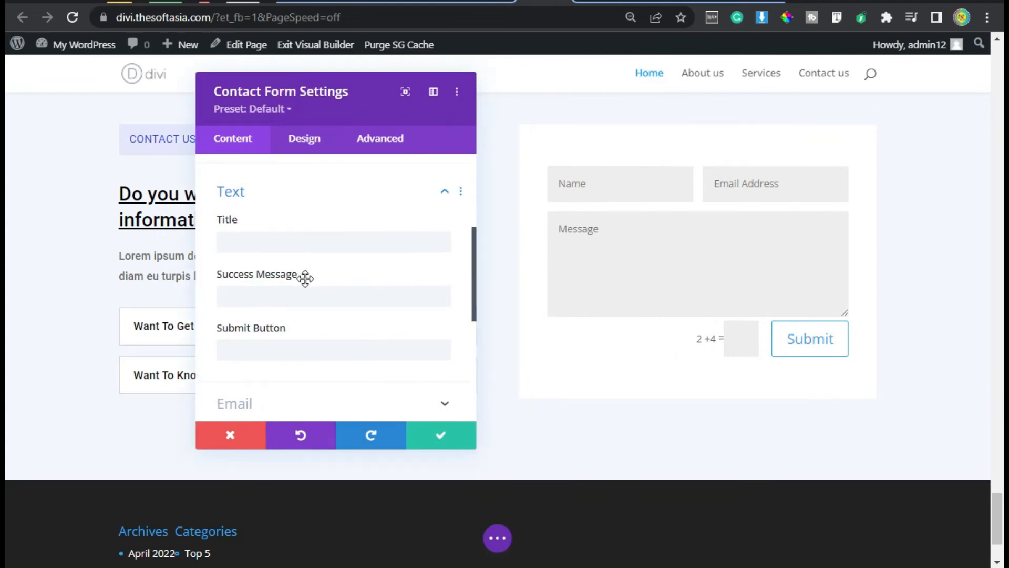
{"action": "left_click", "coordinate": [304, 296]}
{"action": "left_click", "coordinate": [321, 358]}
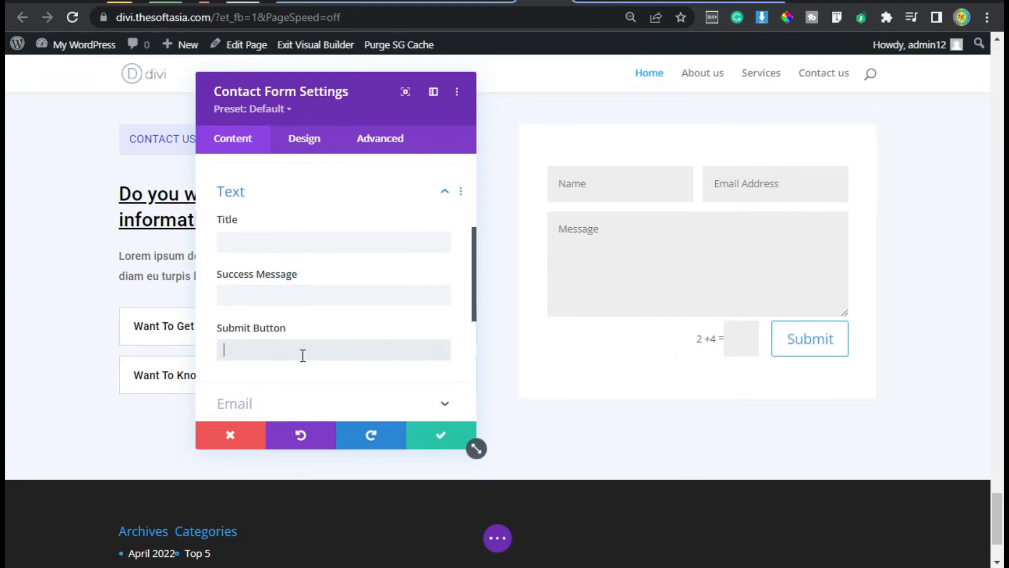
{"action": "type", "text": "Send Now"}
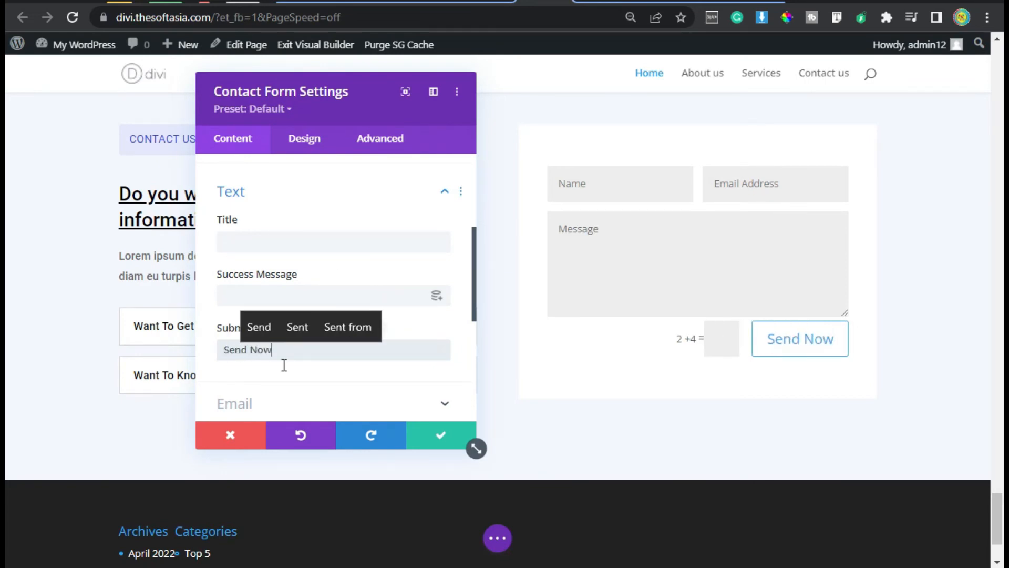
Step: Review the form's email and redirect options, and turn off the basic captcha in its spam protection settings
{"action": "scroll", "coordinate": [284, 365], "scroll_direction": "down", "scroll_amount": 2}
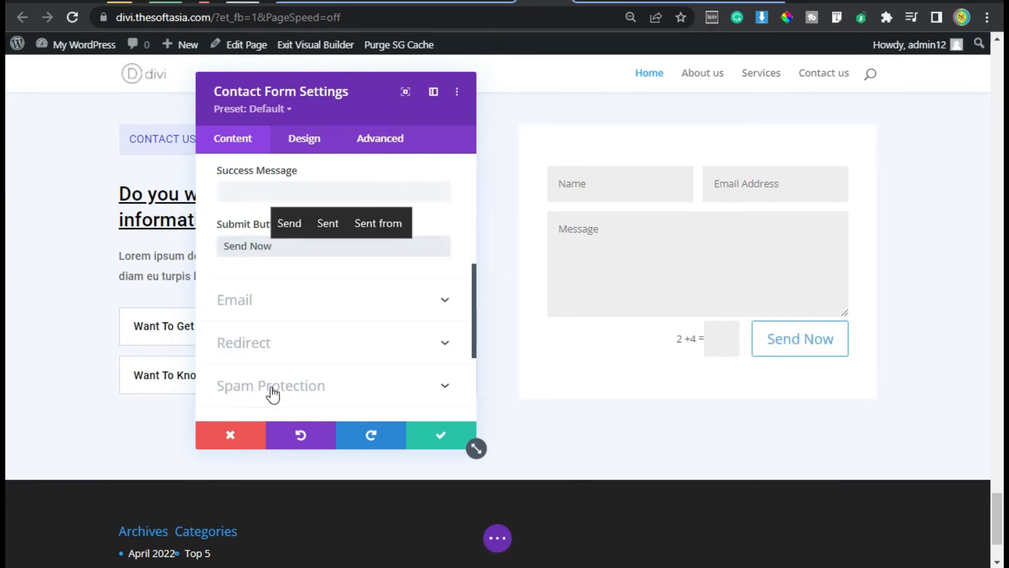
{"action": "left_click", "coordinate": [252, 299]}
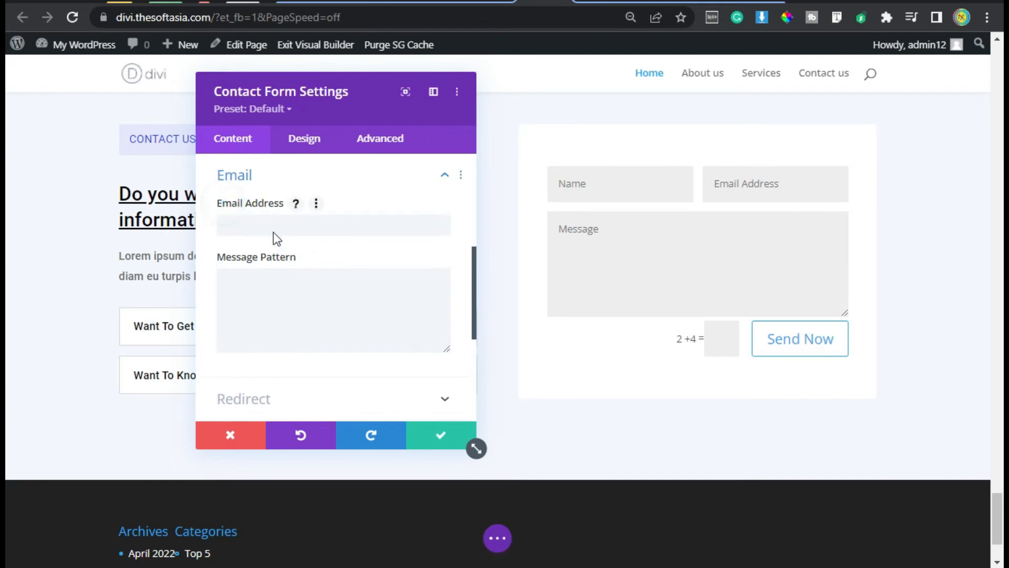
{"action": "left_click", "coordinate": [237, 263]}
{"action": "scroll", "coordinate": [313, 268], "scroll_direction": "down", "scroll_amount": 4}
{"action": "left_click", "coordinate": [295, 188]}
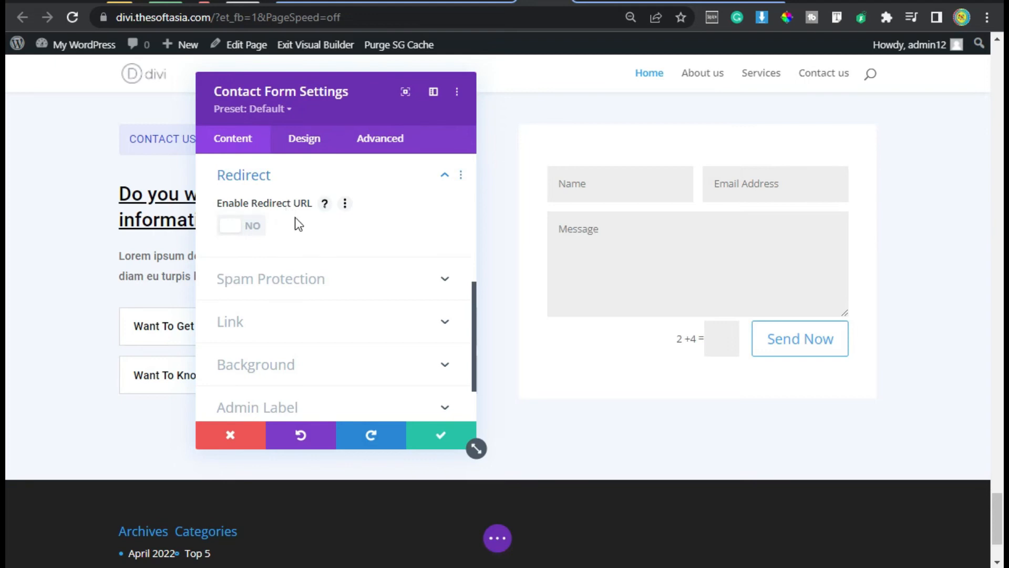
{"action": "scroll", "coordinate": [316, 252], "scroll_direction": "down", "scroll_amount": 1}
{"action": "left_click", "coordinate": [307, 210]}
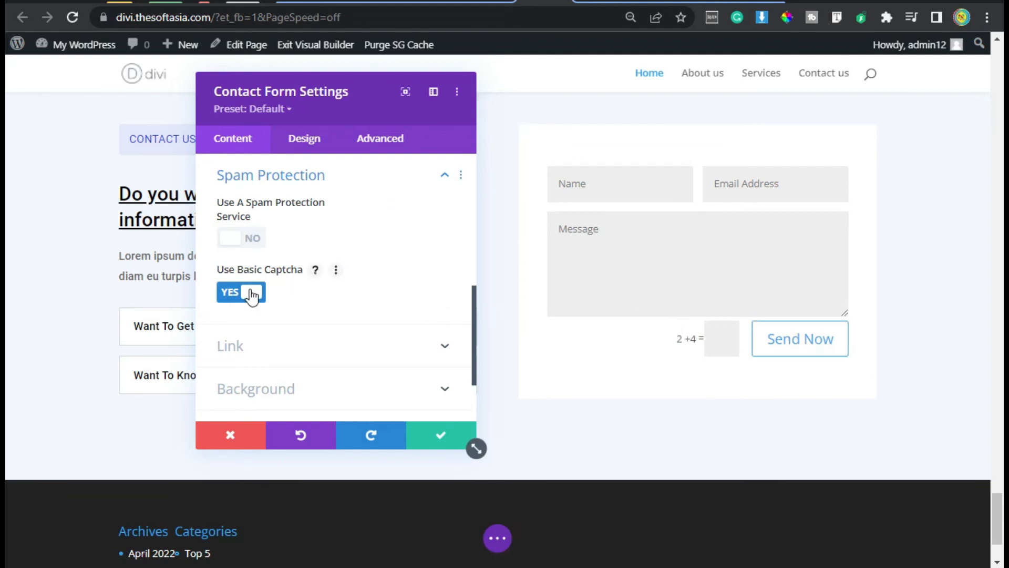
{"action": "left_click", "coordinate": [251, 295]}
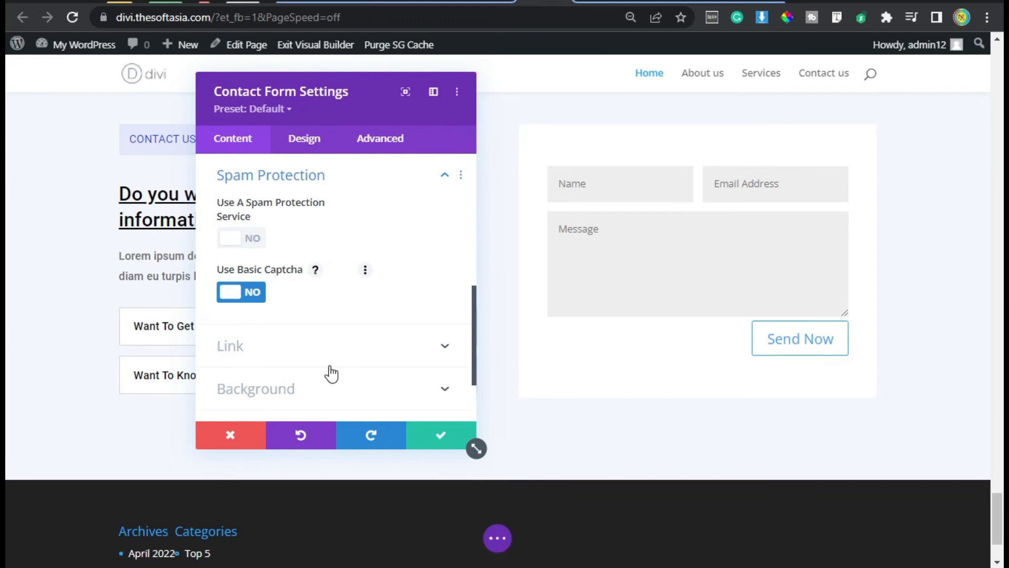
Step: Set the form fields' background color to the fourth global color, a pale lavender
{"action": "scroll", "coordinate": [331, 369], "scroll_direction": "down", "scroll_amount": 3}
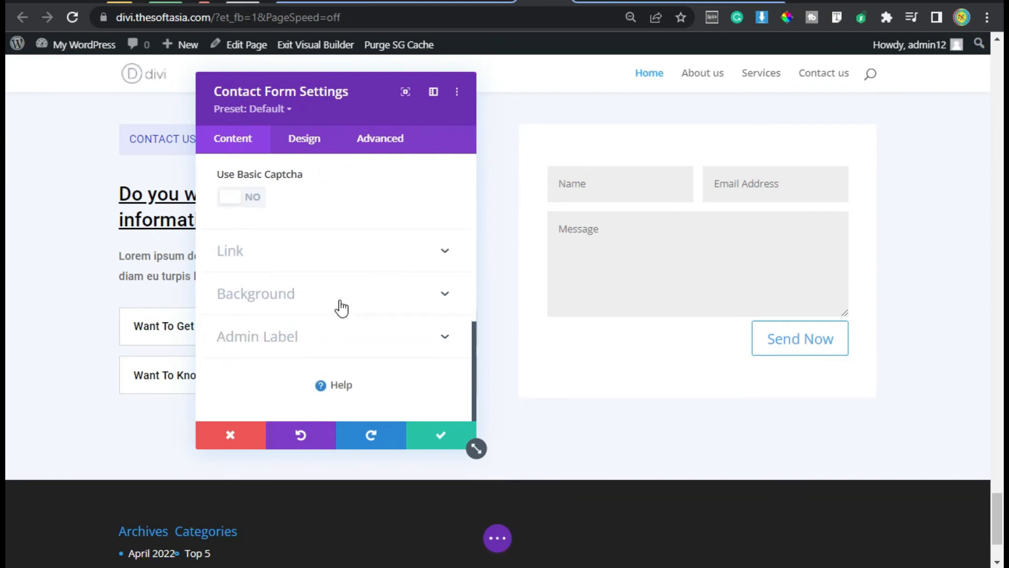
{"action": "left_click", "coordinate": [313, 142]}
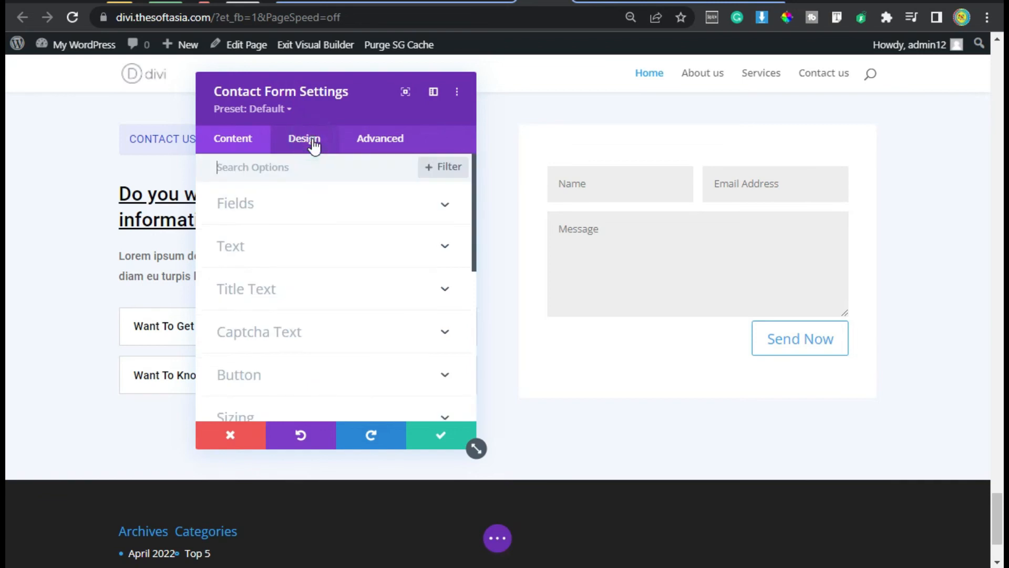
{"action": "left_click", "coordinate": [304, 213]}
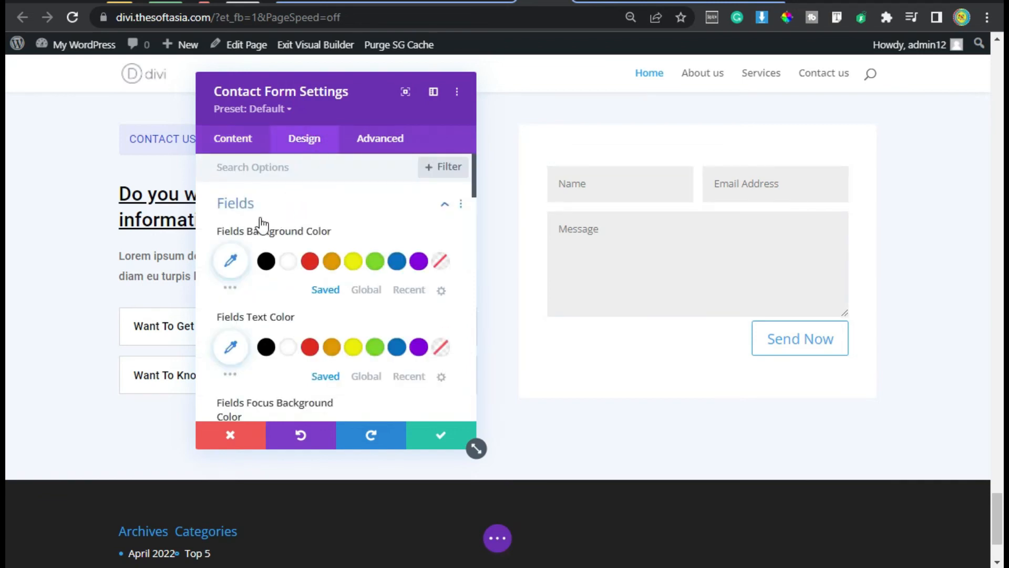
{"action": "left_click", "coordinate": [365, 291]}
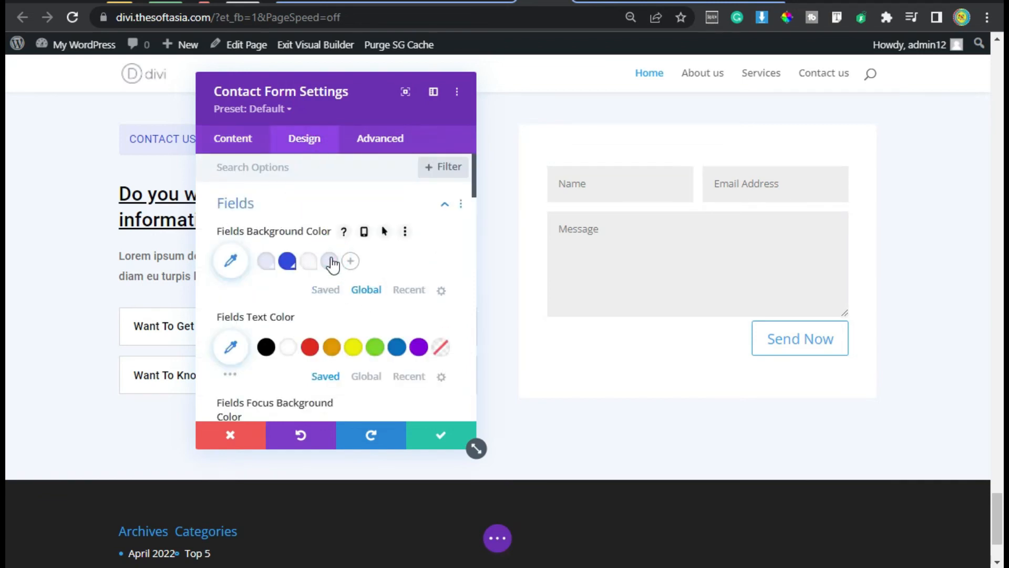
{"action": "left_click", "coordinate": [330, 261]}
Step: Set the form fields' font to Roboto
{"action": "scroll", "coordinate": [346, 259], "scroll_direction": "down", "scroll_amount": 8}
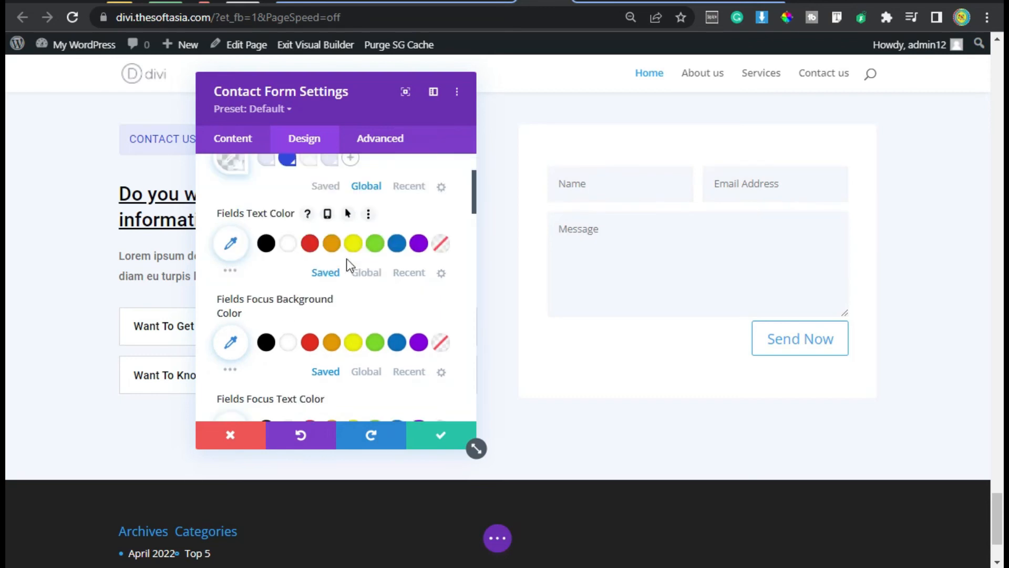
{"action": "scroll", "coordinate": [222, 289], "scroll_direction": "down", "scroll_amount": 2}
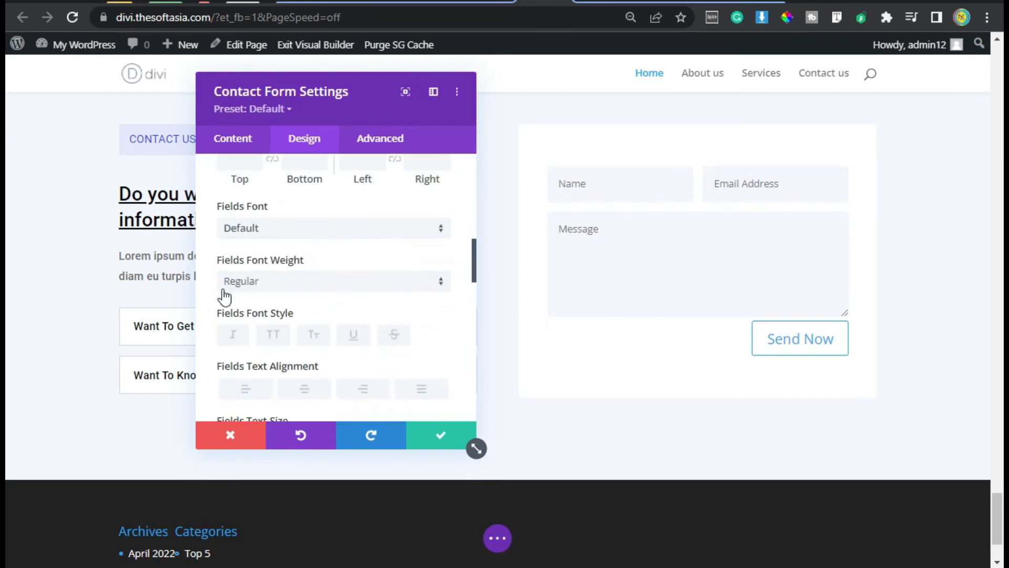
{"action": "left_click", "coordinate": [317, 231]}
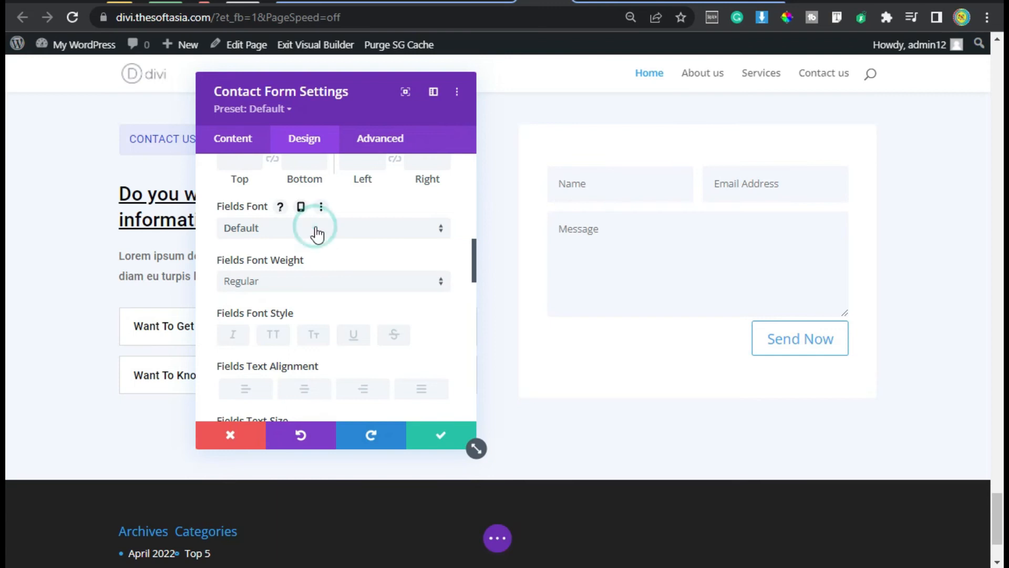
{"action": "type", "text": "roboto"}
{"action": "left_click", "coordinate": [263, 129]}
Step: Enable custom styles for the form's button and set its text size to 16px
{"action": "scroll", "coordinate": [210, 315], "scroll_direction": "down", "scroll_amount": 4}
{"action": "scroll", "coordinate": [212, 319], "scroll_direction": "down", "scroll_amount": 6}
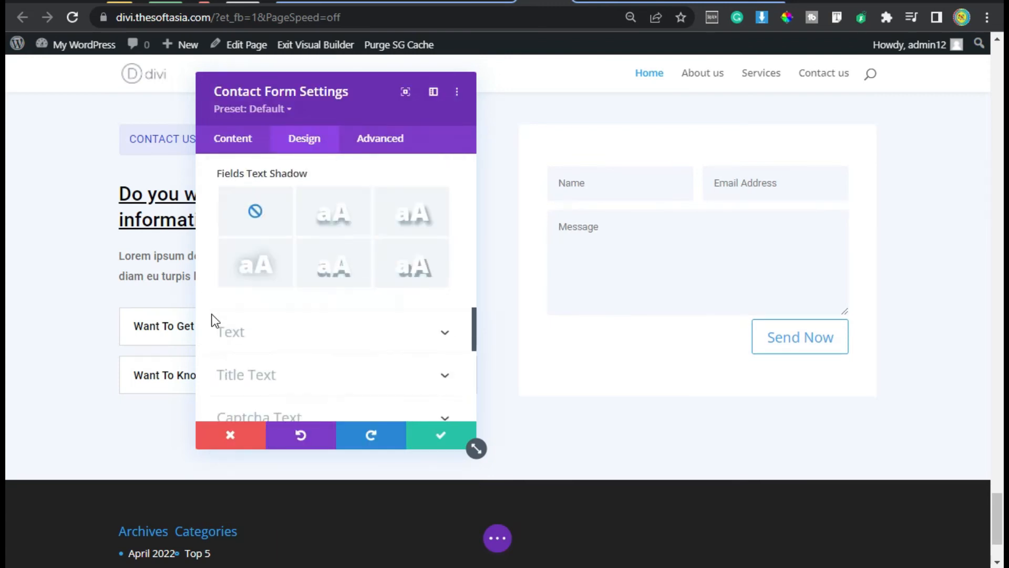
{"action": "scroll", "coordinate": [212, 319], "scroll_direction": "down", "scroll_amount": 2}
{"action": "left_click", "coordinate": [295, 253]}
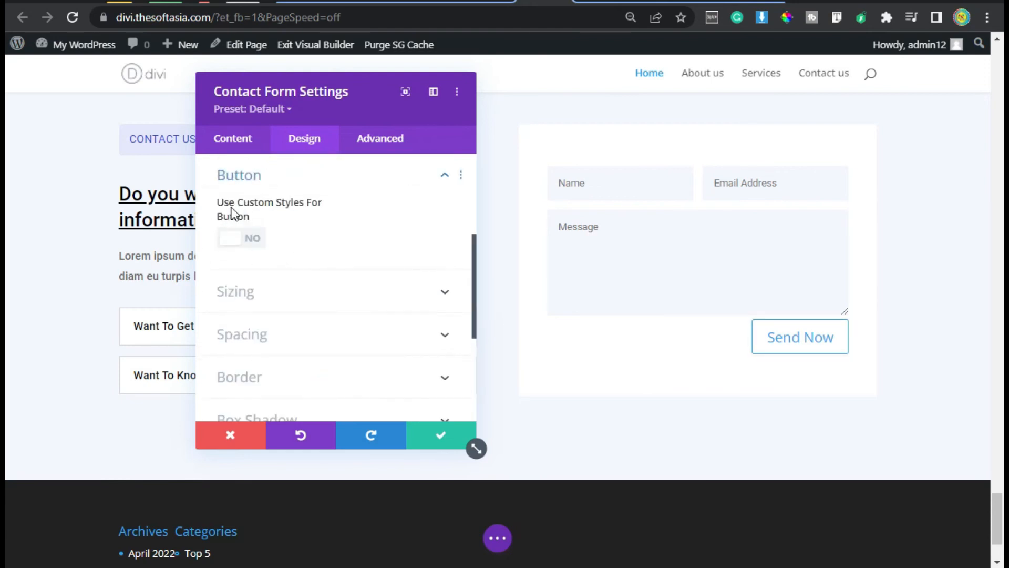
{"action": "left_click", "coordinate": [236, 245]}
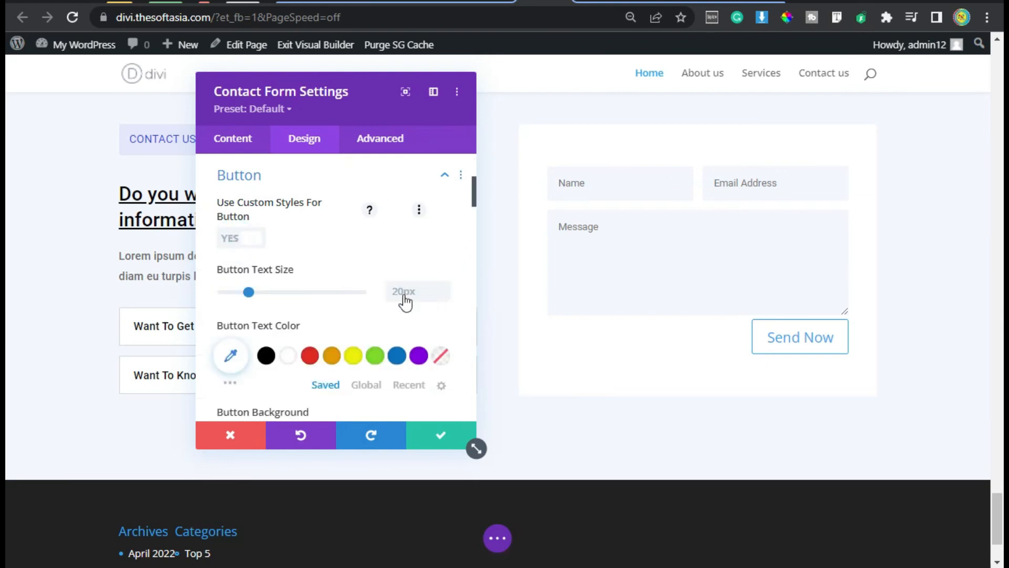
{"action": "left_click", "coordinate": [401, 293]}
{"action": "type", "text": "16"}
{"action": "scroll", "coordinate": [326, 309], "scroll_direction": "down", "scroll_amount": 2}
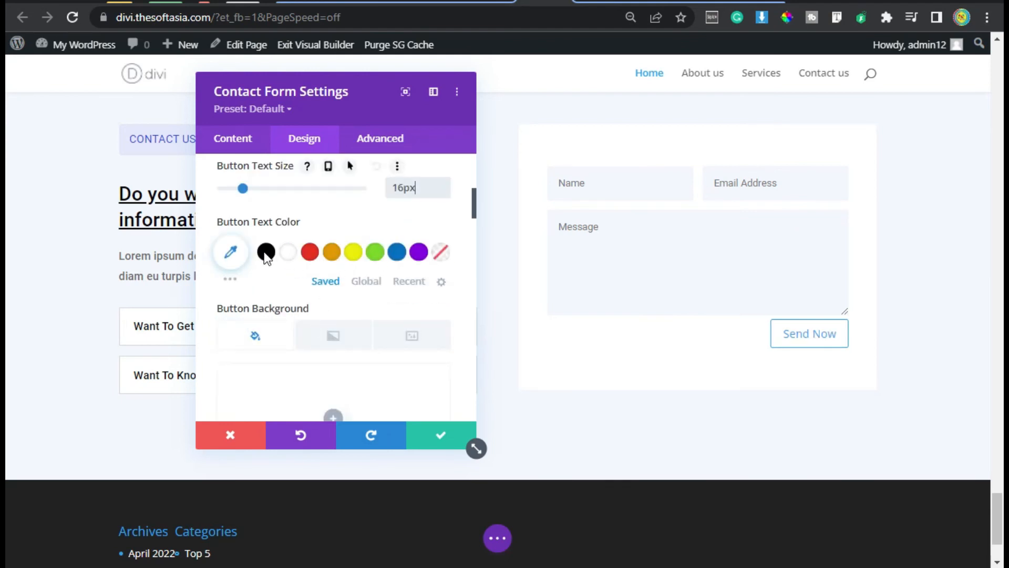
Step: Give the form's button white (#FFFFFF) text and the blue global color as its background
{"action": "left_click", "coordinate": [289, 257]}
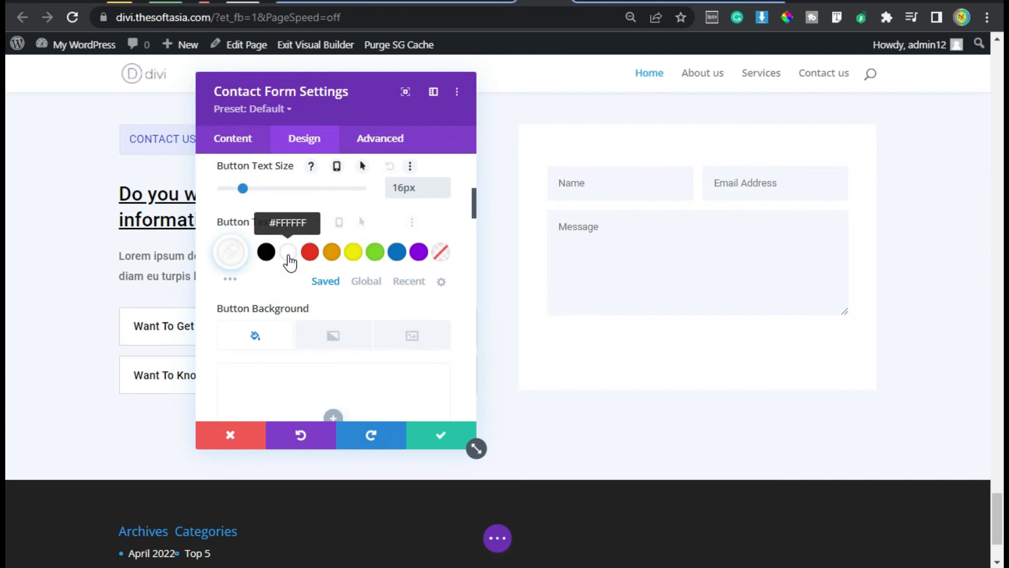
{"action": "scroll", "coordinate": [247, 278], "scroll_direction": "down", "scroll_amount": 2}
{"action": "scroll", "coordinate": [339, 263], "scroll_direction": "down", "scroll_amount": 1}
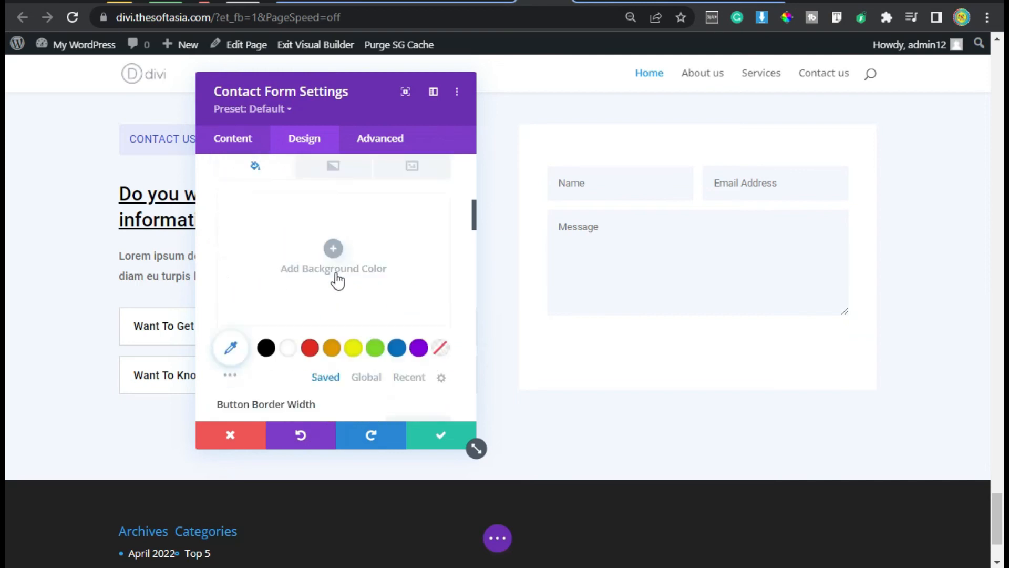
{"action": "scroll", "coordinate": [336, 274], "scroll_direction": "down", "scroll_amount": 1}
{"action": "left_click", "coordinate": [358, 335]}
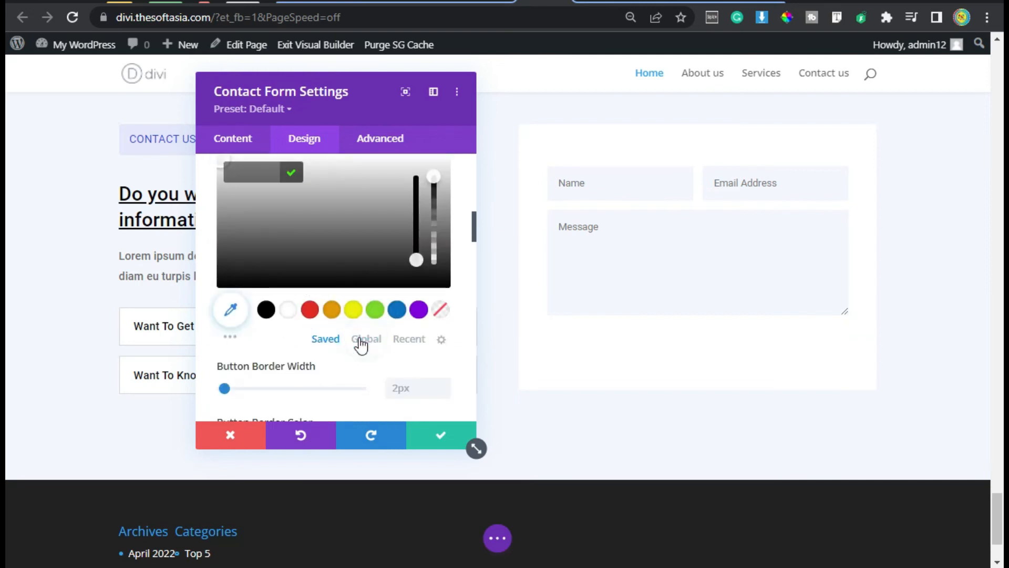
{"action": "left_click", "coordinate": [361, 342]}
{"action": "left_click", "coordinate": [287, 310]}
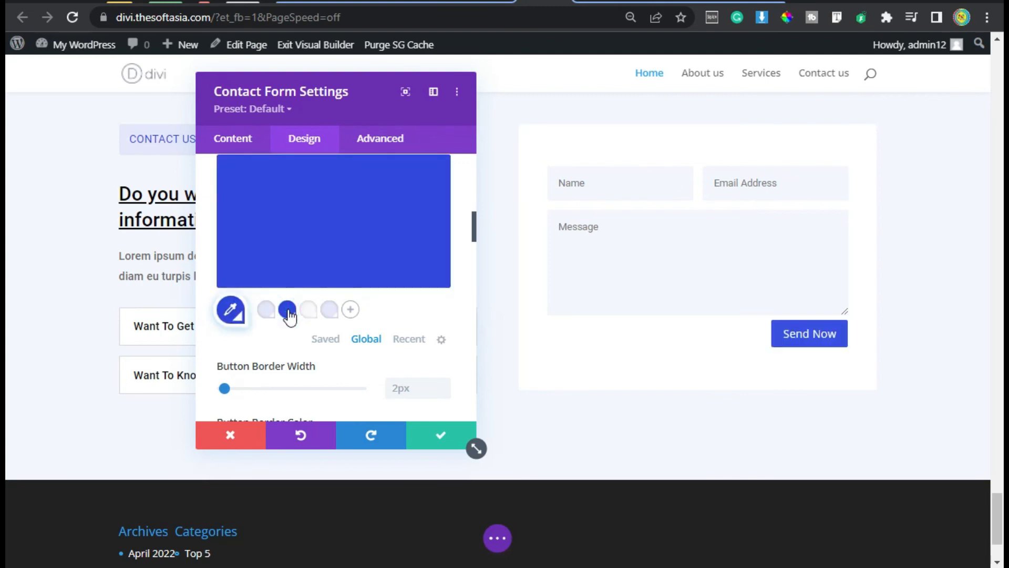
{"action": "scroll", "coordinate": [293, 352], "scroll_direction": "down", "scroll_amount": 2}
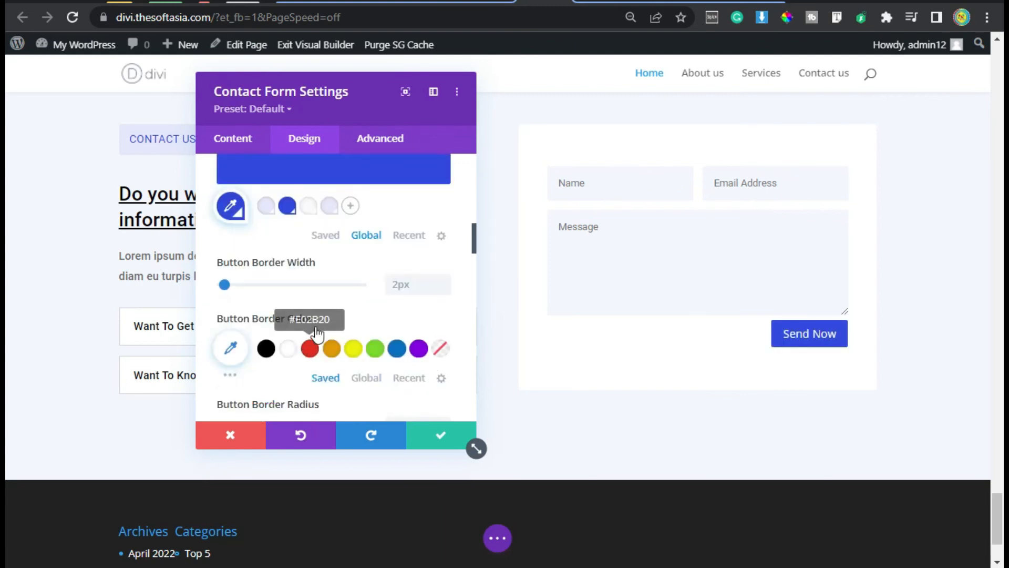
Step: Set the border color of the form's button to the blue global color
{"action": "scroll", "coordinate": [389, 304], "scroll_direction": "down", "scroll_amount": 2}
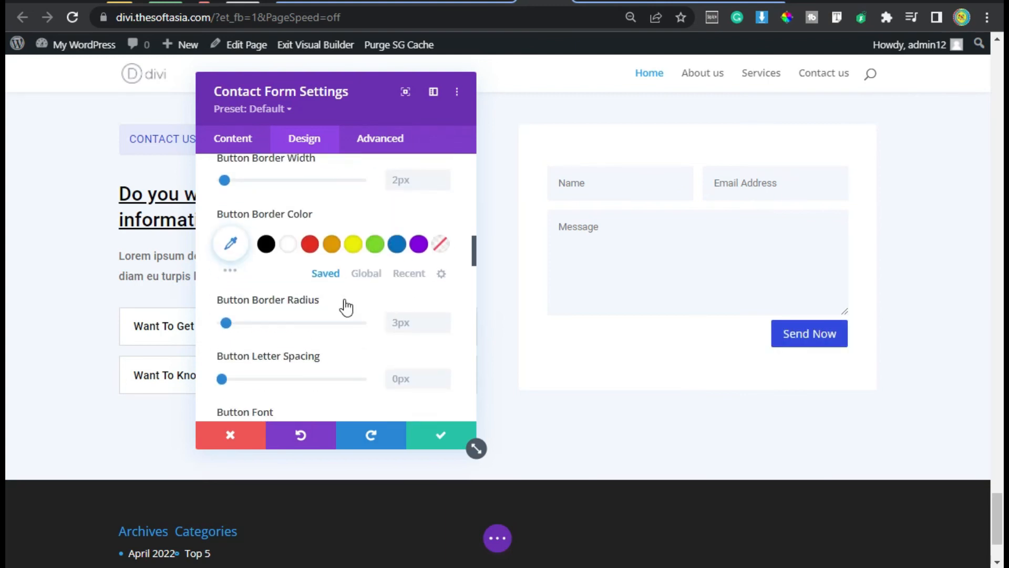
{"action": "left_click", "coordinate": [367, 274]}
{"action": "left_click", "coordinate": [288, 245]}
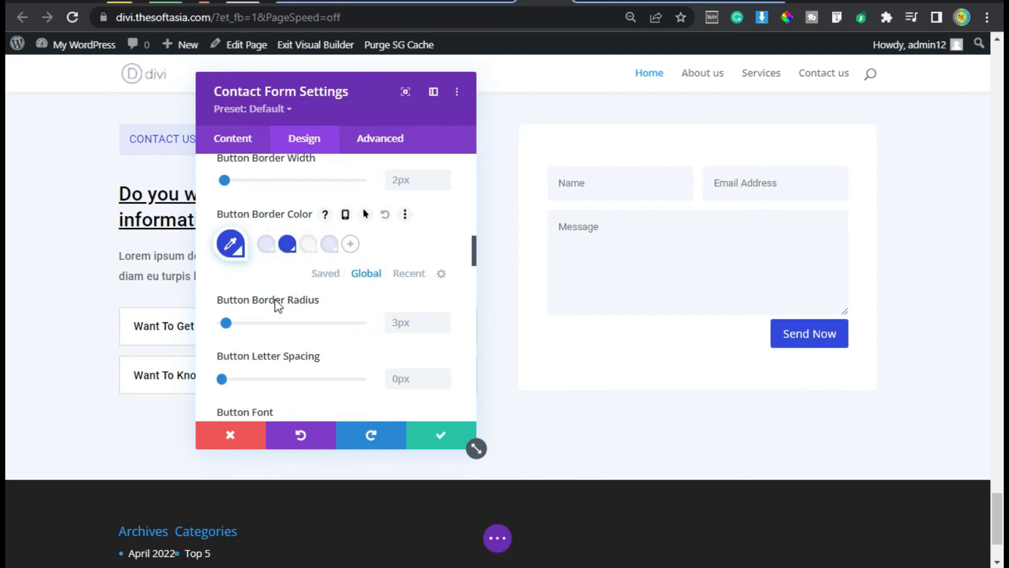
Step: Choose the right-pointing arrow as the icon for the form's button
{"action": "scroll", "coordinate": [277, 303], "scroll_direction": "down", "scroll_amount": 2}
{"action": "scroll", "coordinate": [276, 305], "scroll_direction": "down", "scroll_amount": 4}
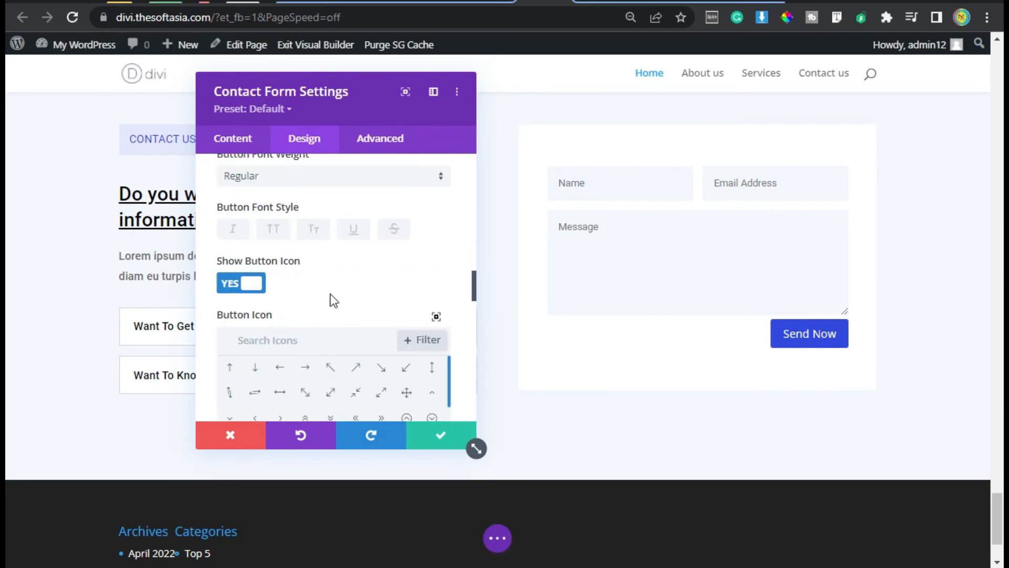
{"action": "scroll", "coordinate": [315, 262], "scroll_direction": "down", "scroll_amount": 2}
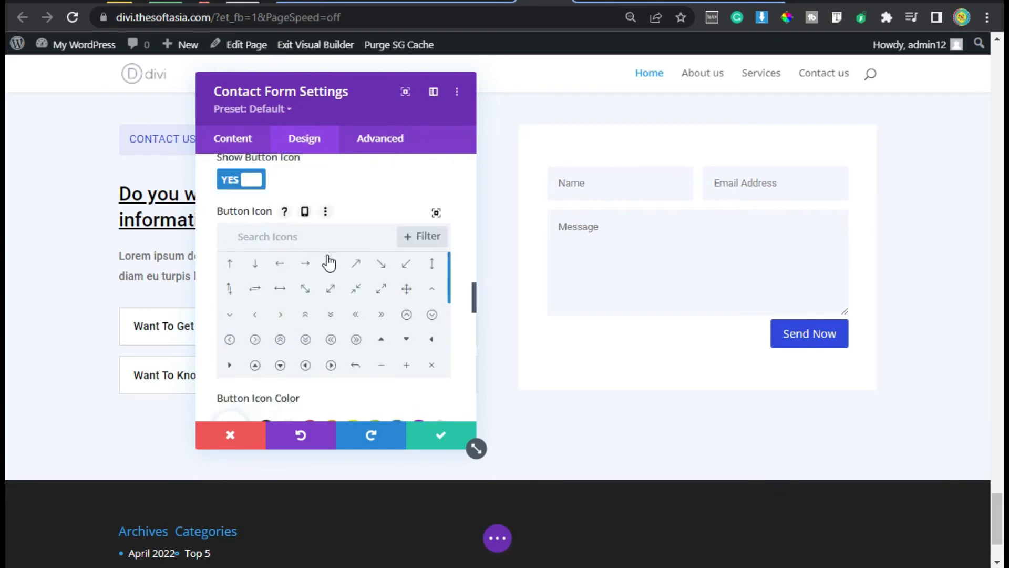
{"action": "left_click", "coordinate": [304, 261]}
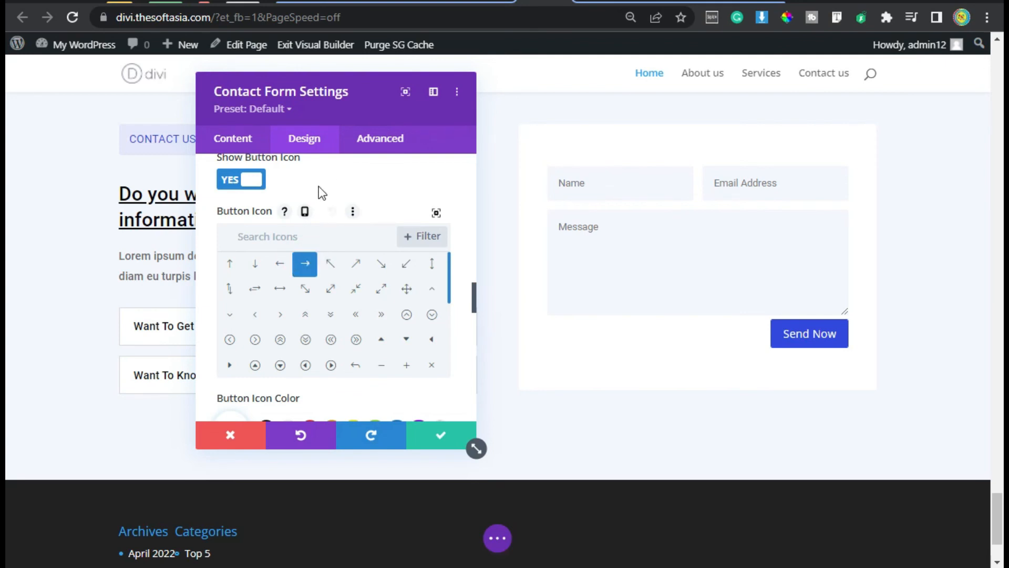
Step: Round all corners of the contact form's input fields to 4px
{"action": "scroll", "coordinate": [333, 368], "scroll_direction": "down", "scroll_amount": 6}
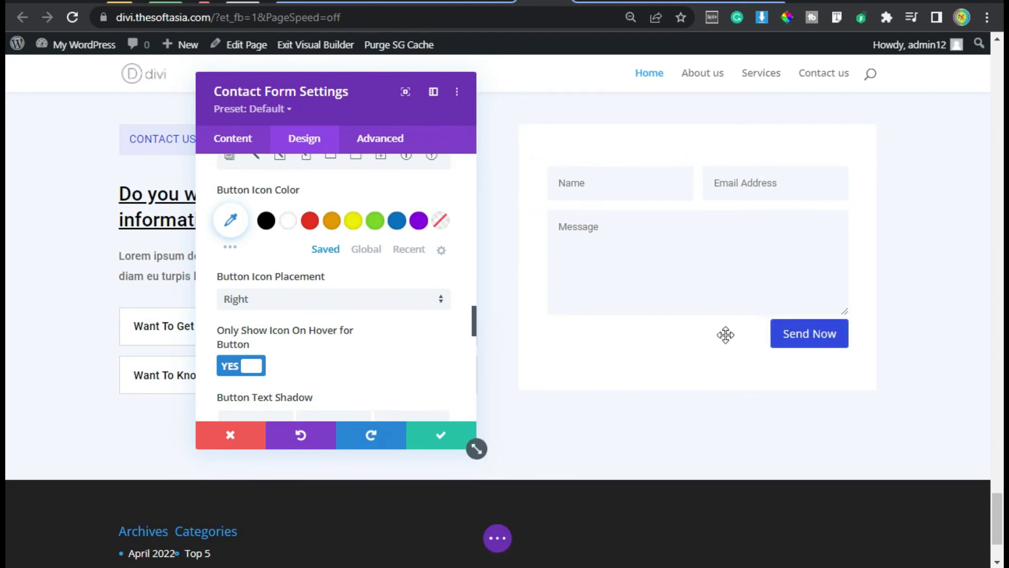
{"action": "scroll", "coordinate": [213, 372], "scroll_direction": "down", "scroll_amount": 5}
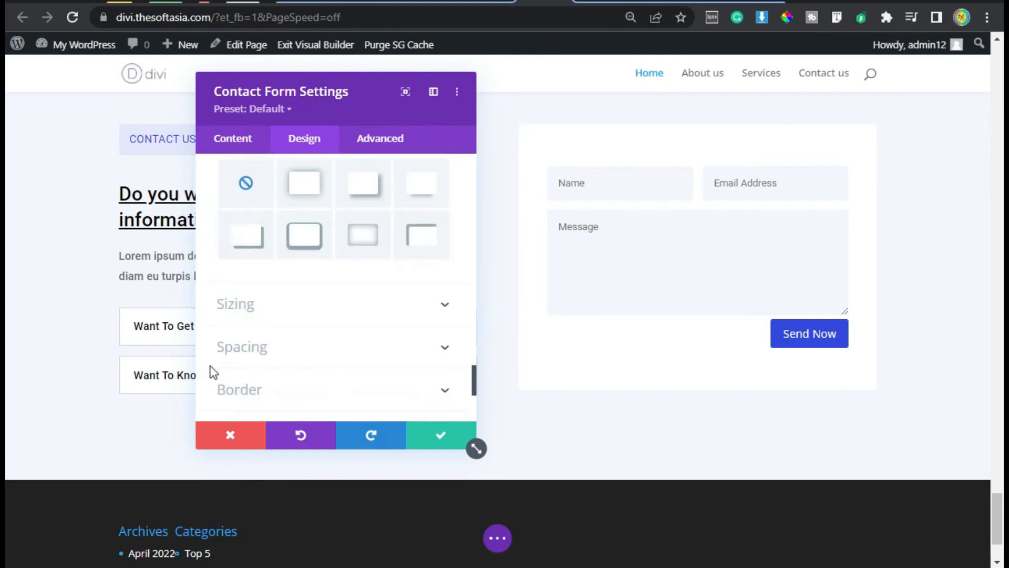
{"action": "scroll", "coordinate": [213, 372], "scroll_direction": "down", "scroll_amount": 2}
{"action": "left_click", "coordinate": [263, 295]}
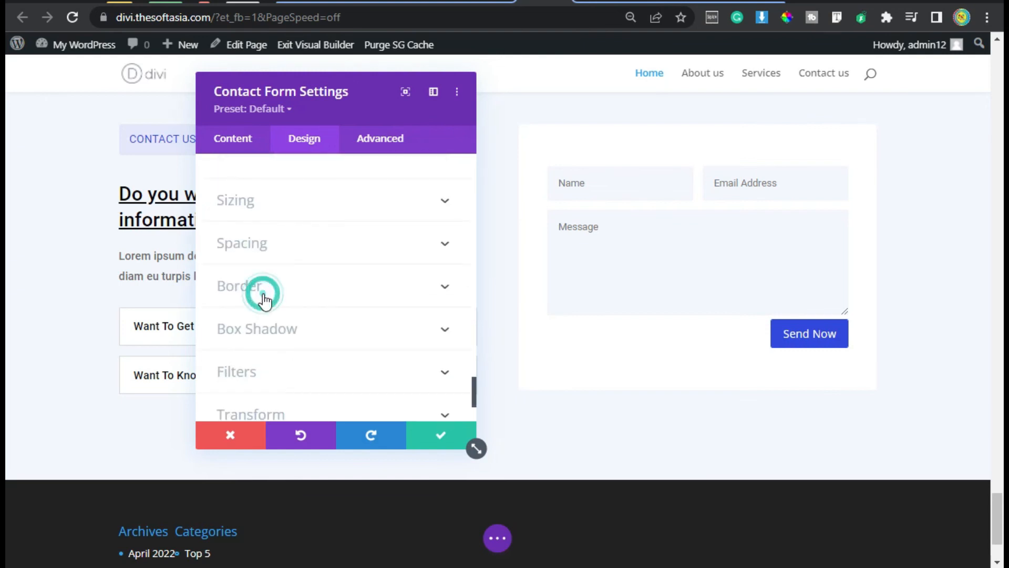
{"action": "scroll", "coordinate": [246, 216], "scroll_direction": "up", "scroll_amount": 1}
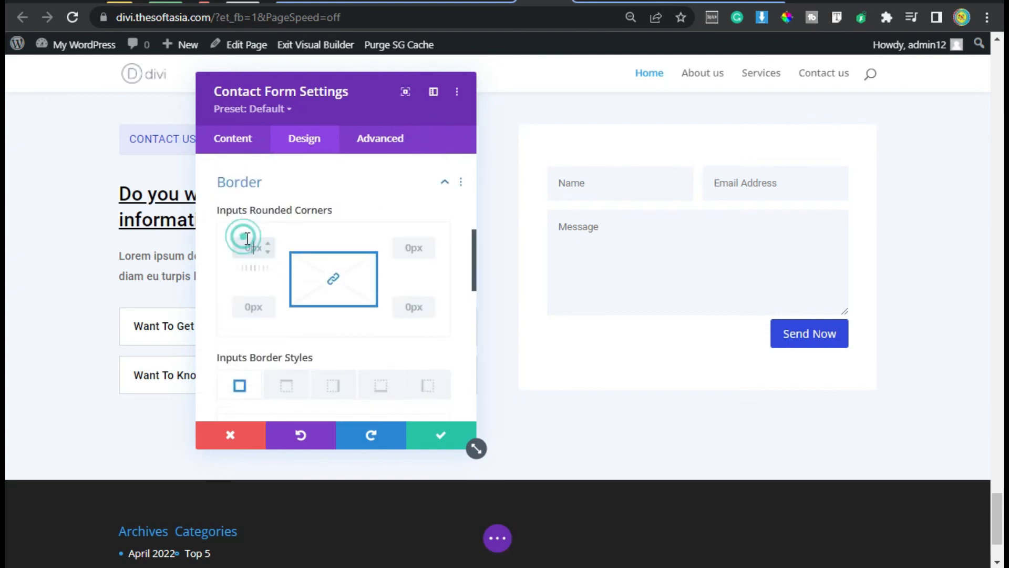
{"action": "left_click", "coordinate": [248, 241]}
{"action": "type", "text": "4"}
Step: Add custom CSS "font-weight: 400; margin-top: 10px;" to the form's contact button and save the module settings
{"action": "left_click", "coordinate": [380, 140]}
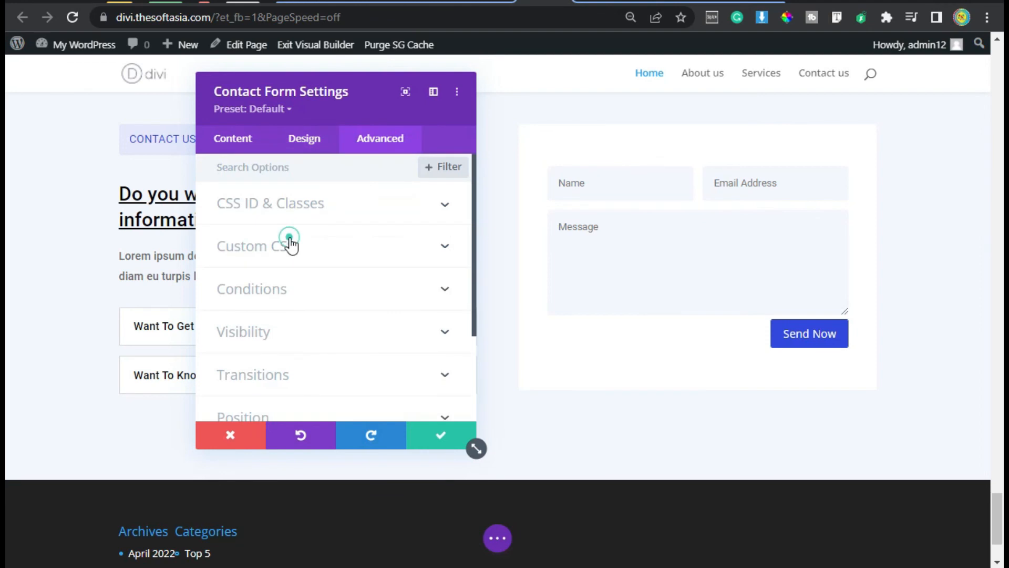
{"action": "left_click", "coordinate": [289, 243]}
{"action": "scroll", "coordinate": [209, 371], "scroll_direction": "down", "scroll_amount": 5}
{"action": "left_click", "coordinate": [242, 256]}
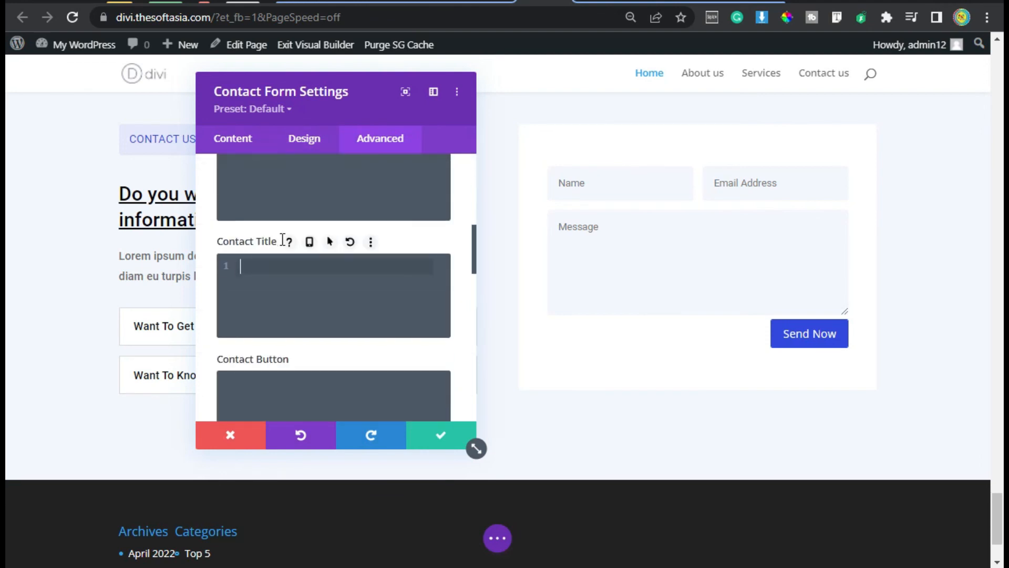
{"action": "scroll", "coordinate": [276, 326], "scroll_direction": "down", "scroll_amount": 2}
{"action": "left_click", "coordinate": [276, 292]}
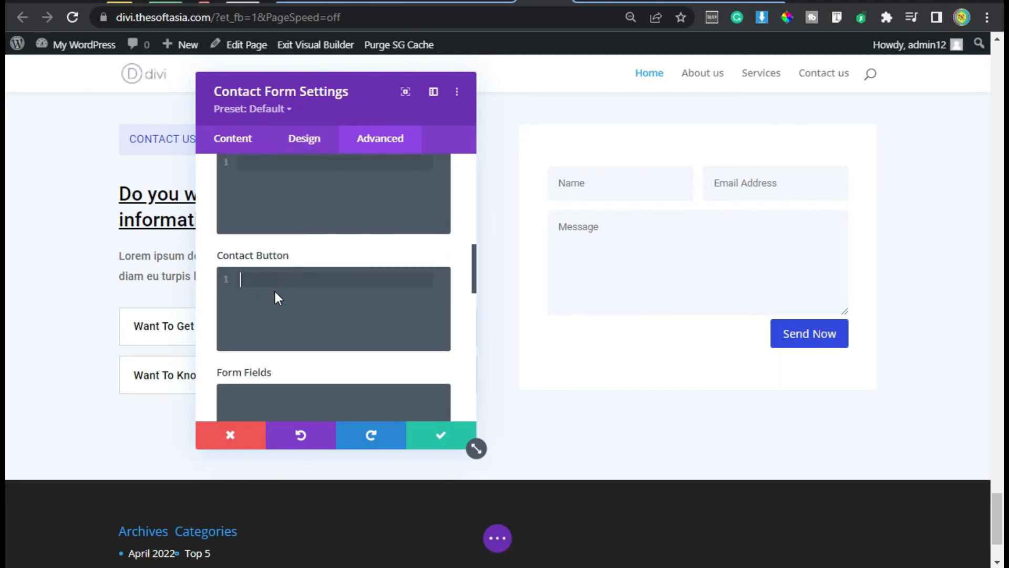
{"action": "type", "text": "font-weight: 400; margin-top: 10px;"}
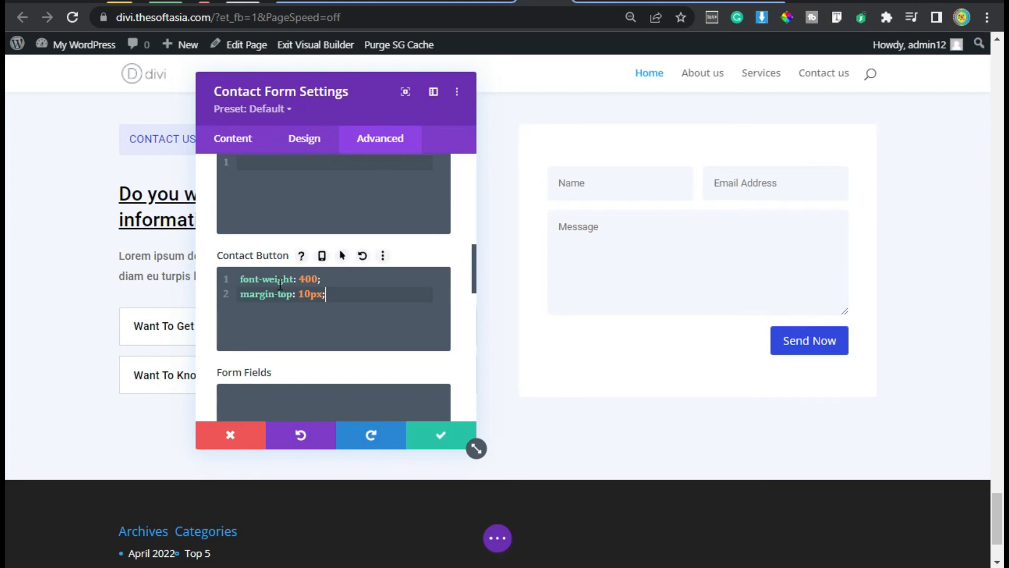
{"action": "left_click", "coordinate": [444, 438]}
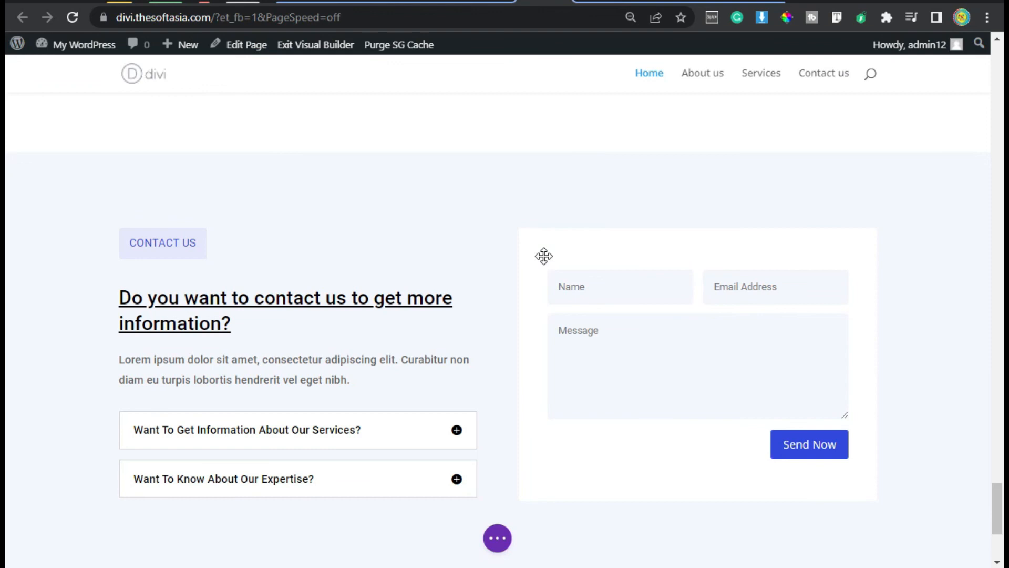
Step: Save the page and exit the Visual Builder
{"action": "scroll", "coordinate": [498, 308], "scroll_direction": "down", "scroll_amount": 4}
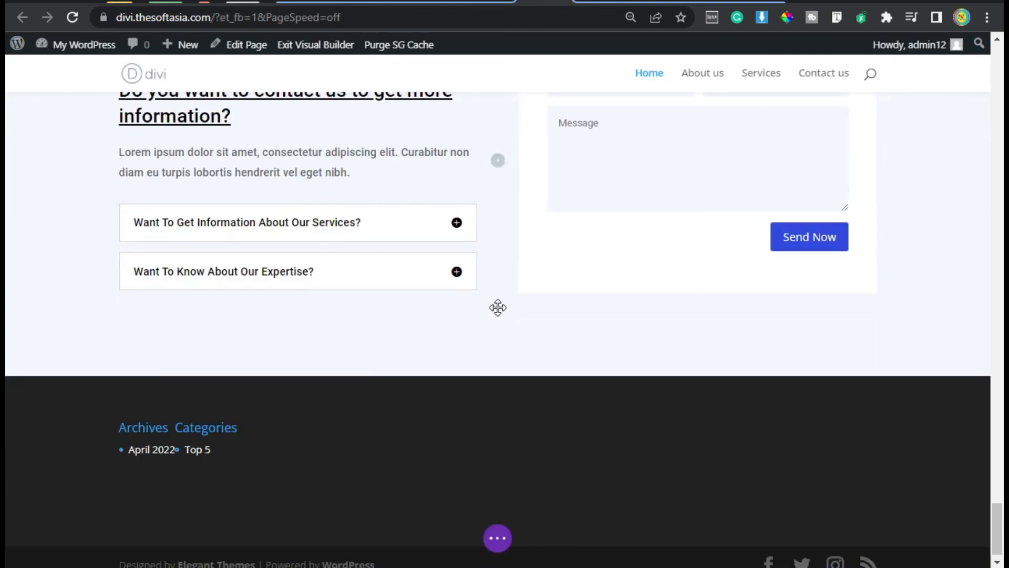
{"action": "left_click", "coordinate": [501, 542]}
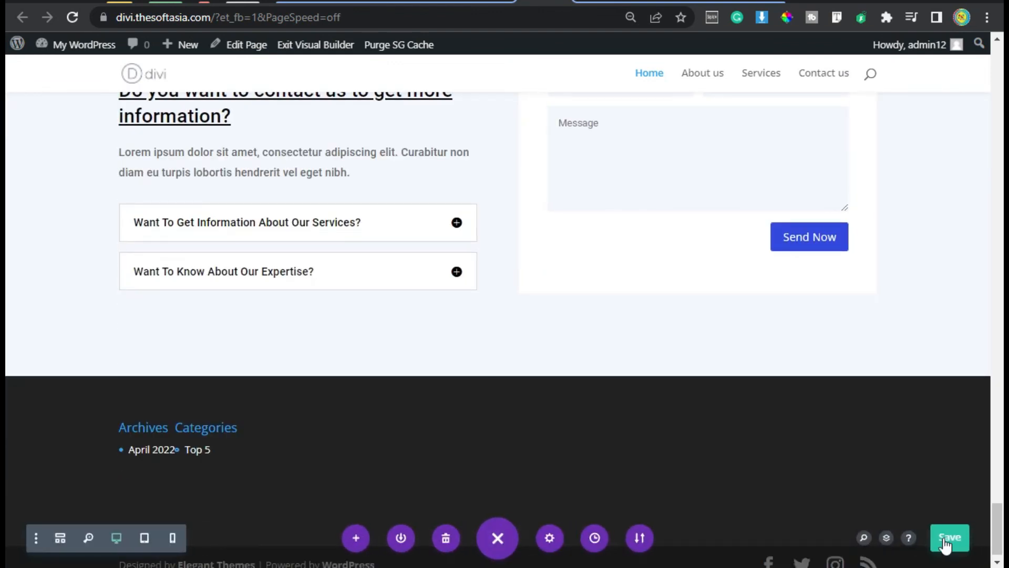
{"action": "left_click", "coordinate": [945, 541]}
{"action": "left_click", "coordinate": [315, 45]}
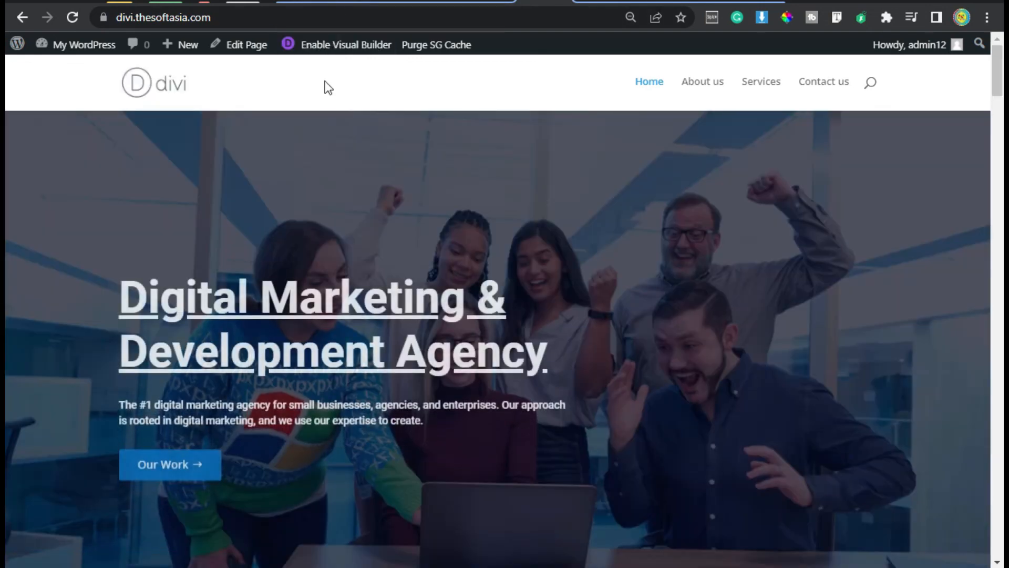
Step: Examine the published Contact Us section on the live page, including its label, heading, paragraph, toggles and contact form
{"action": "scroll", "coordinate": [655, 283], "scroll_direction": "down", "scroll_amount": 10}
{"action": "scroll", "coordinate": [658, 291], "scroll_direction": "down", "scroll_amount": 12}
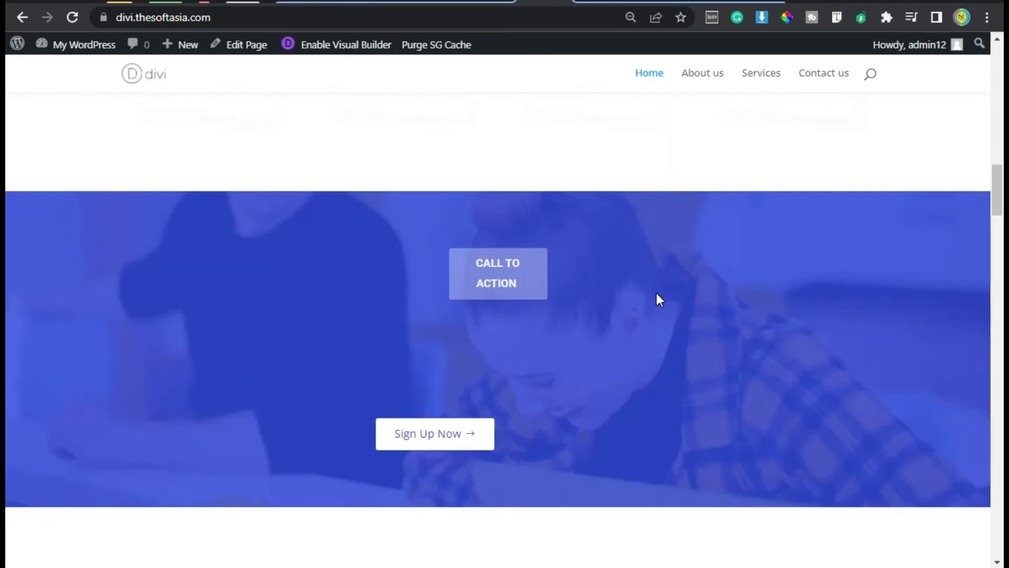
{"action": "scroll", "coordinate": [655, 301], "scroll_direction": "down", "scroll_amount": 15}
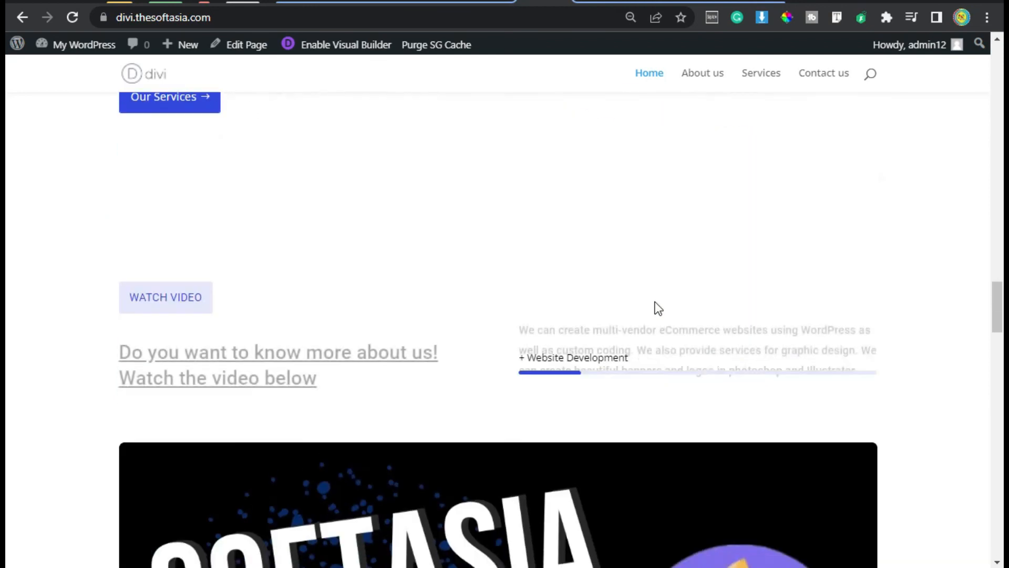
{"action": "scroll", "coordinate": [655, 306], "scroll_direction": "down", "scroll_amount": 8}
{"action": "scroll", "coordinate": [424, 259], "scroll_direction": "up", "scroll_amount": 3}
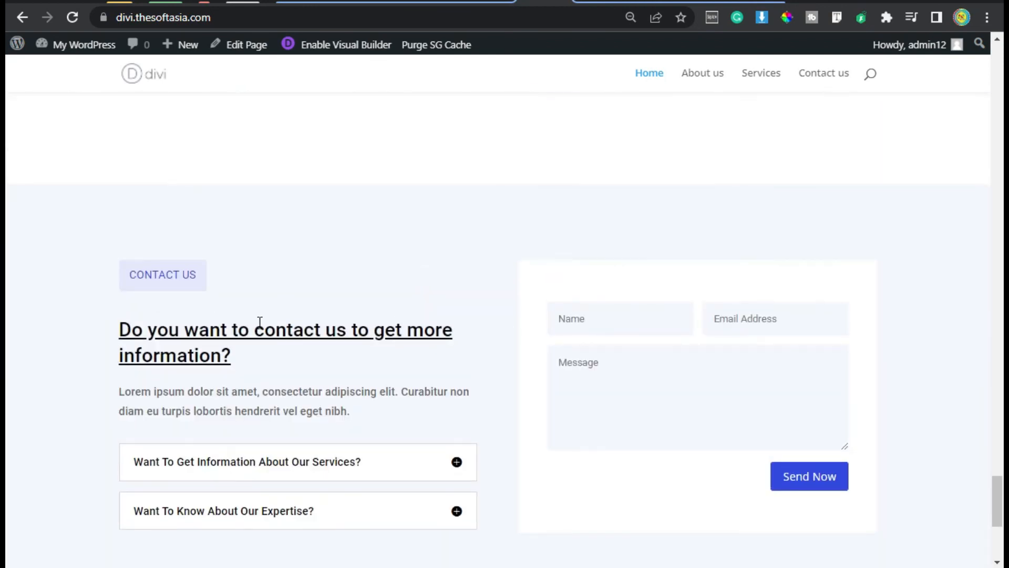
{"action": "scroll", "coordinate": [409, 369], "scroll_direction": "down", "scroll_amount": 2}
{"action": "left_click_drag", "start_coordinate": [136, 172], "coordinate": [183, 173]}
{"action": "left_click", "coordinate": [191, 182]}
{"action": "left_click_drag", "start_coordinate": [143, 226], "coordinate": [237, 226]}
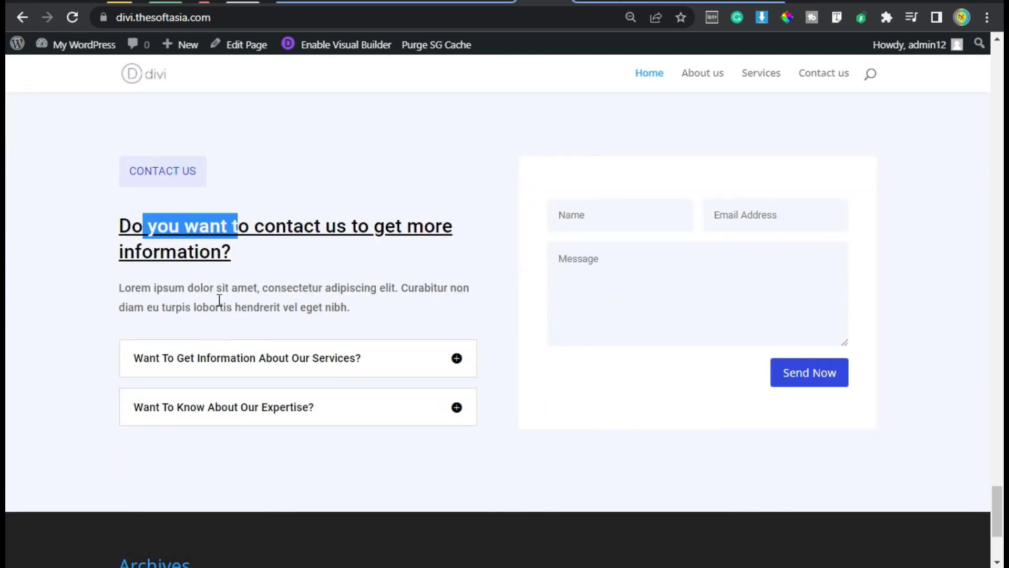
{"action": "left_click_drag", "start_coordinate": [202, 307], "coordinate": [220, 306]}
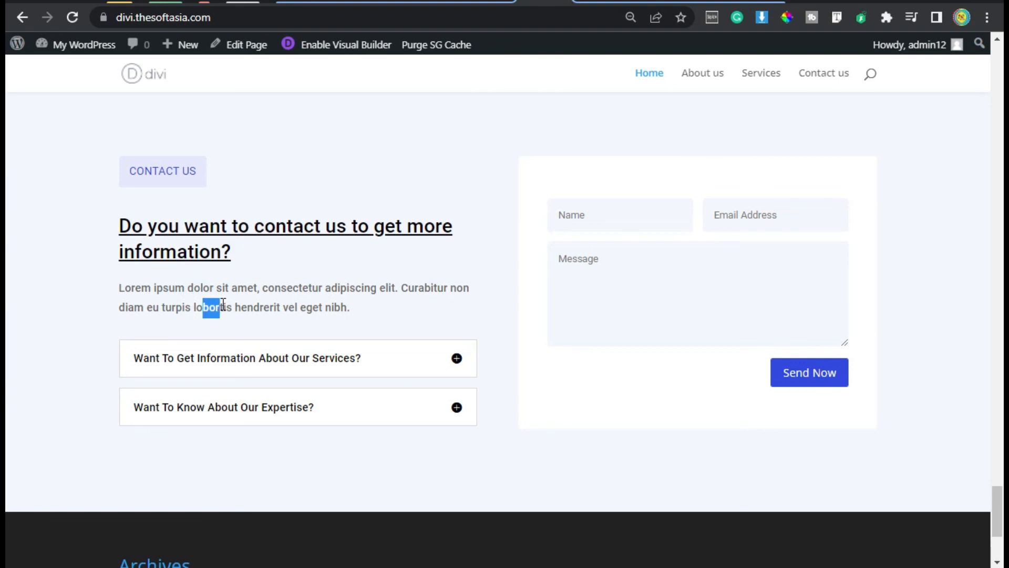
{"action": "left_click", "coordinate": [450, 323]}
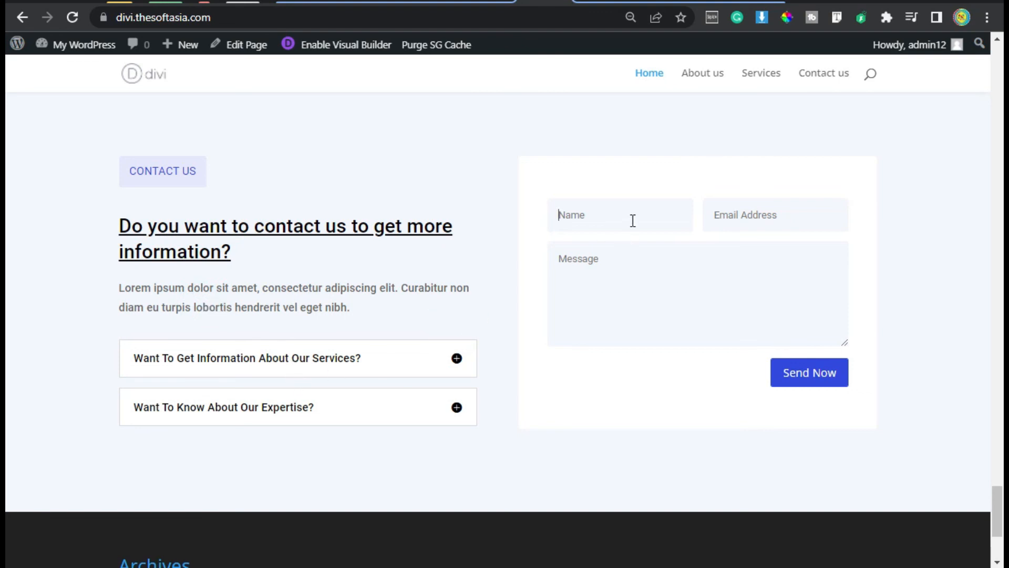